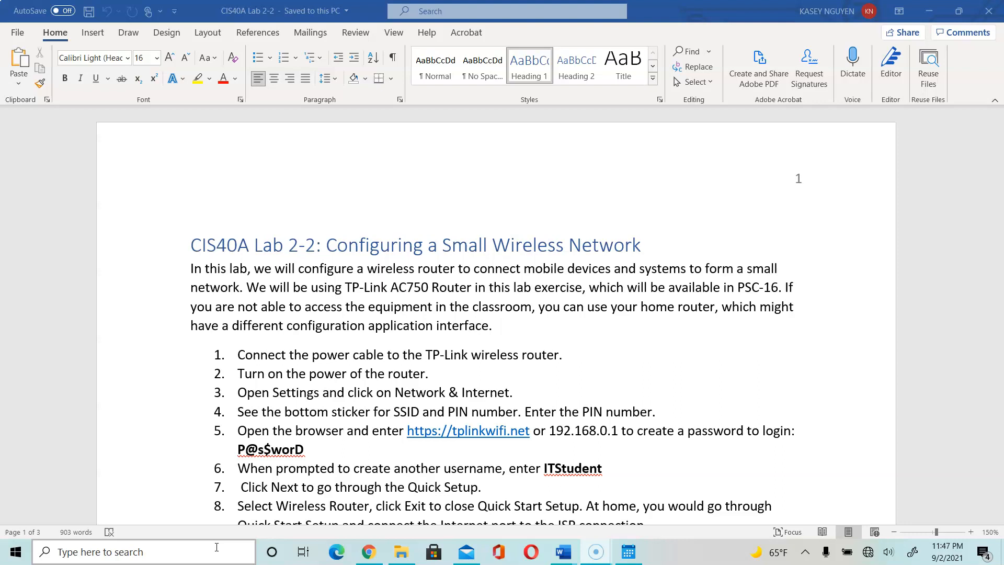
# Open Windows Settings and list the Wi-Fi networks in range.
pyautogui.click(217, 547)
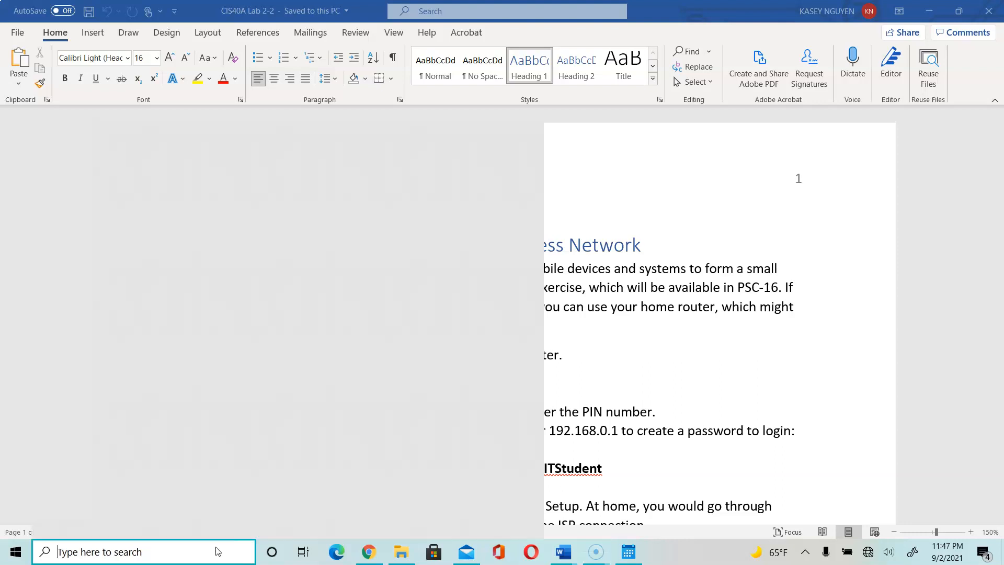
pyautogui.write('settings')
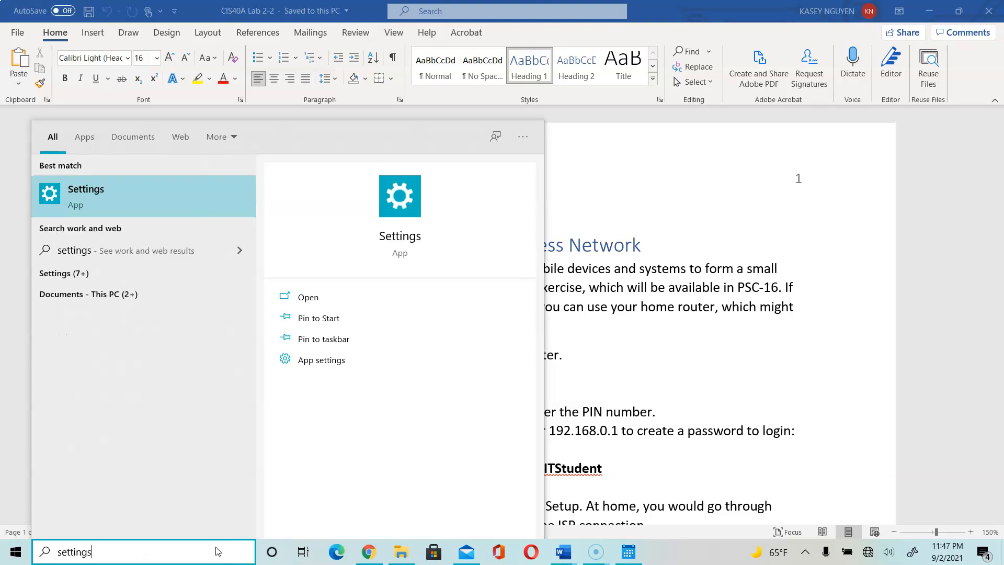
pyautogui.press('Return')
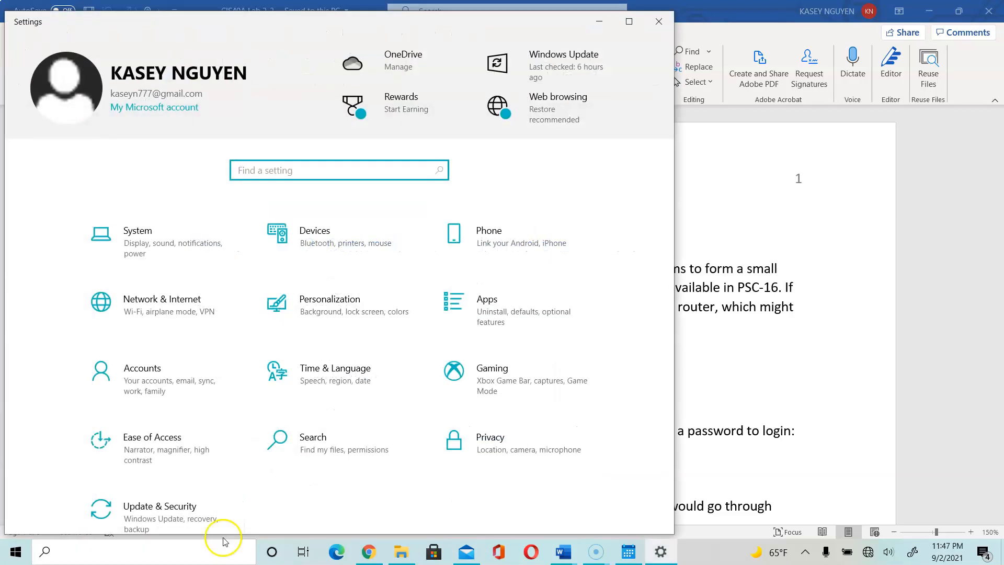
pyautogui.click(217, 310)
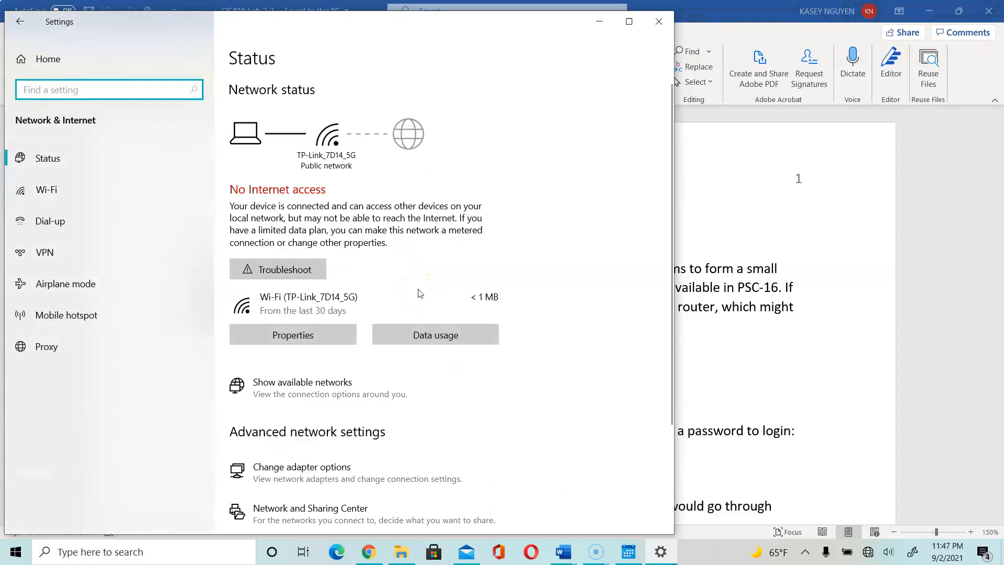
pyautogui.click(51, 190)
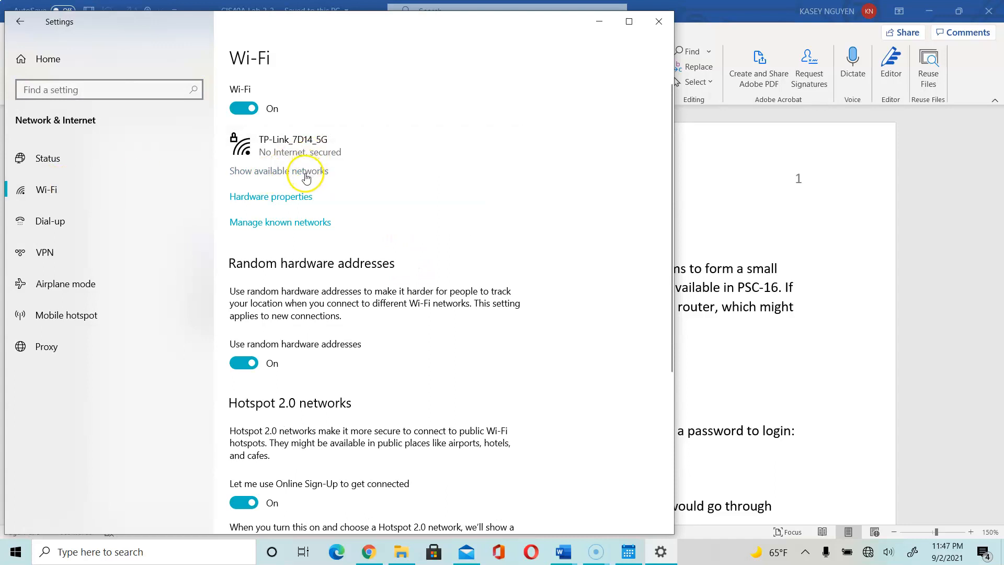
pyautogui.click(306, 178)
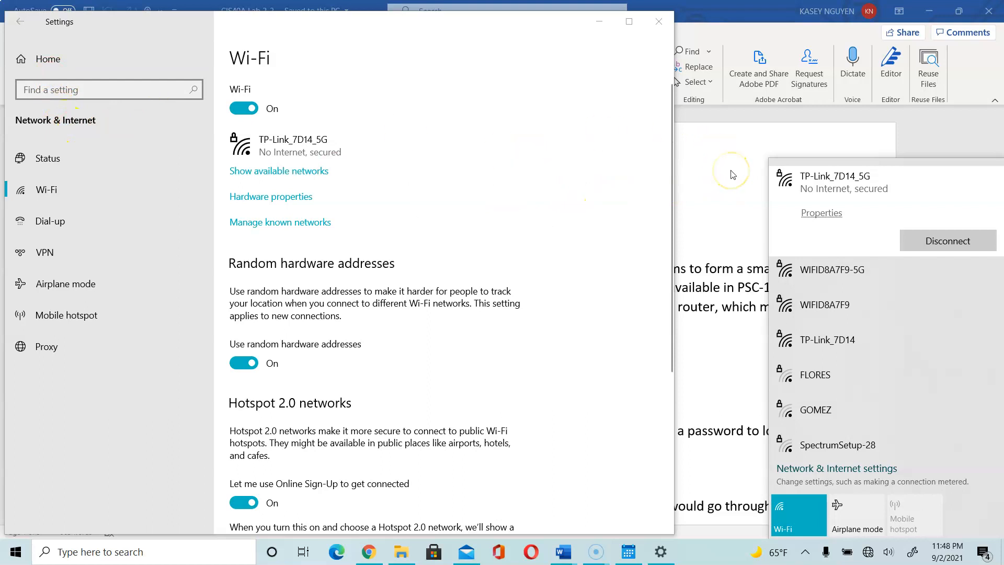
# Back in the lab document, select 'PIN number' in step 4 and start a new Edge window.
pyautogui.click(658, 21)
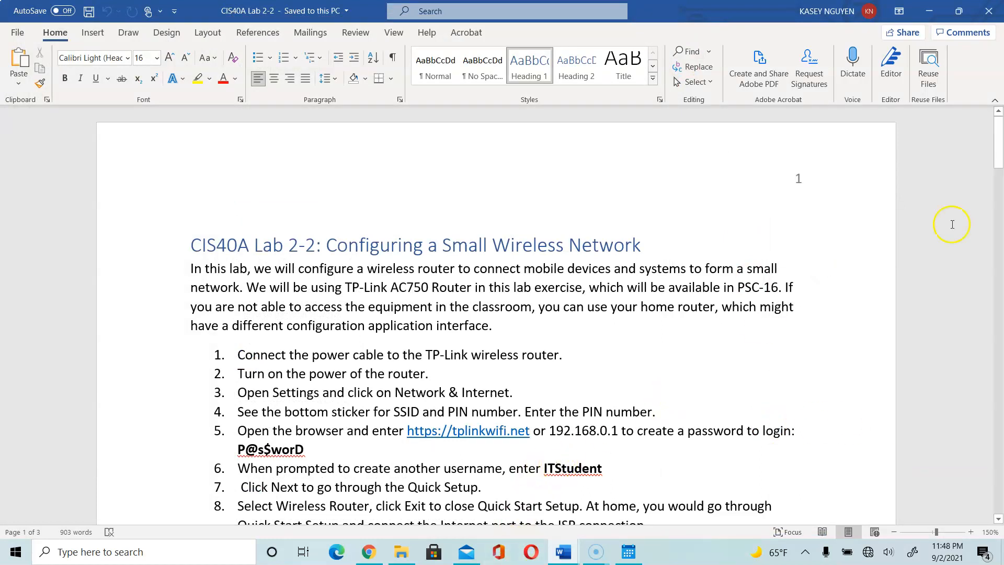
pyautogui.moveTo(999, 156); pyautogui.dragTo(999, 168)
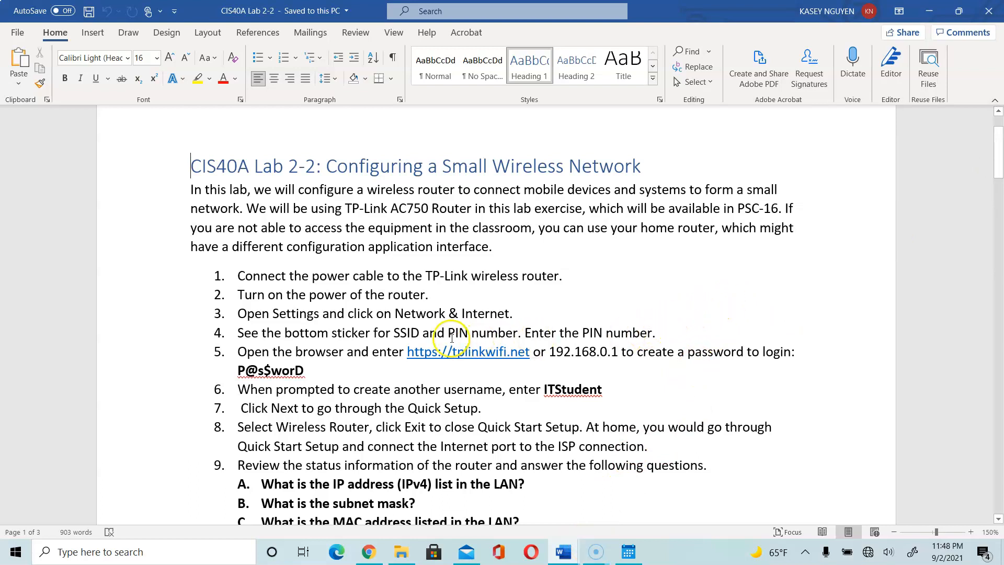
pyautogui.moveTo(448, 335); pyautogui.dragTo(501, 339)
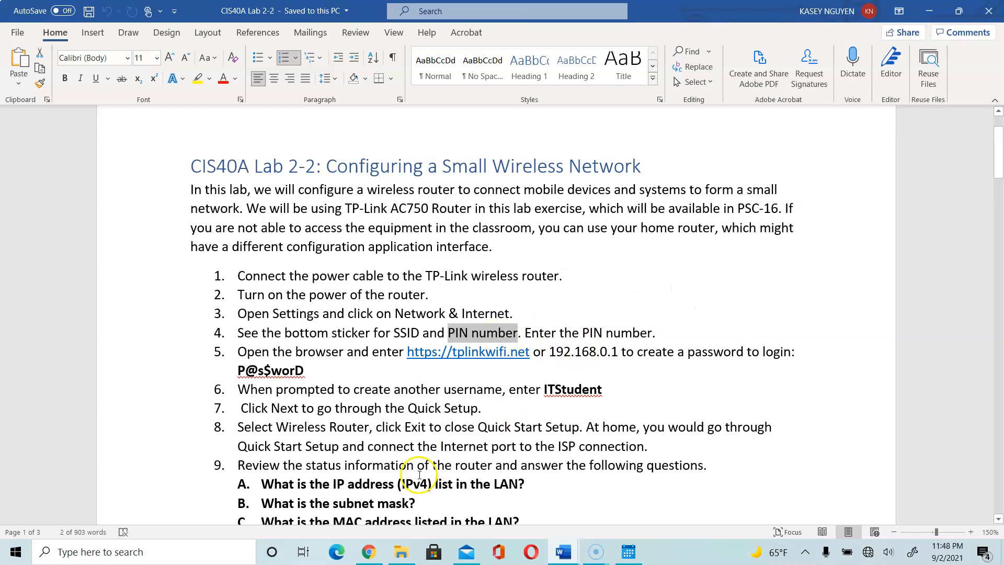
pyautogui.click(337, 552)
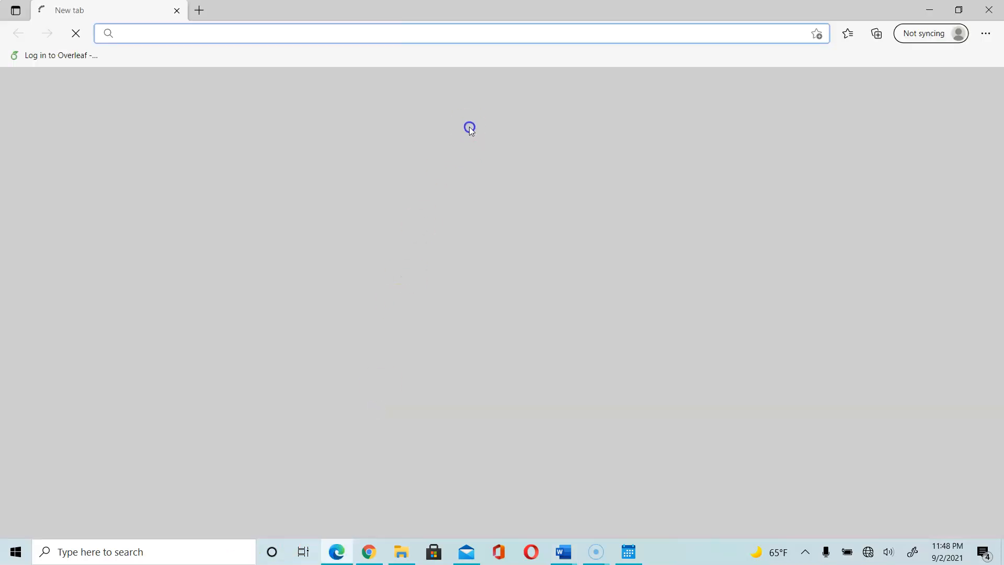
# Browse to the router address 192.168.0.1 in Edge.
pyautogui.click(523, 34)
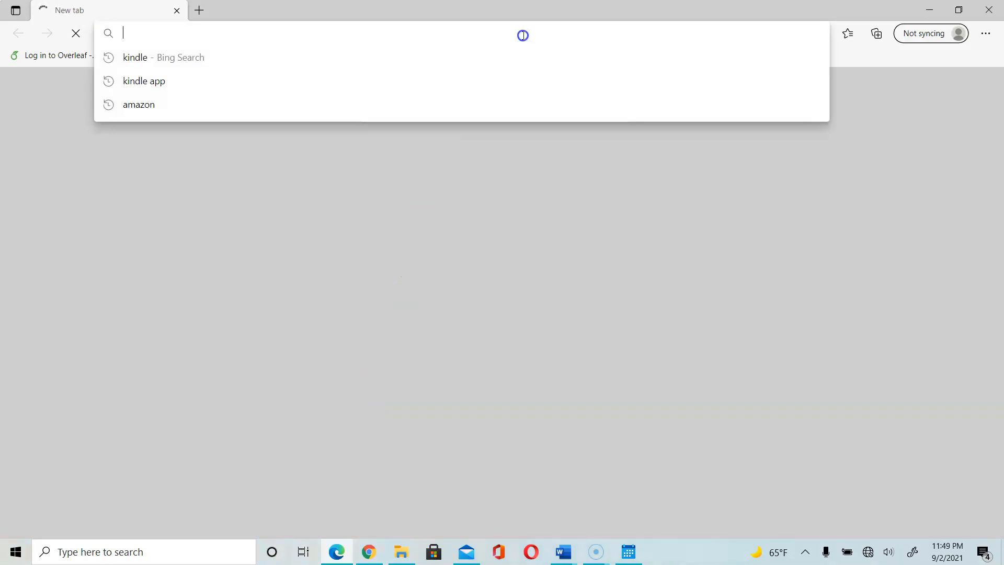
pyautogui.write('192.')
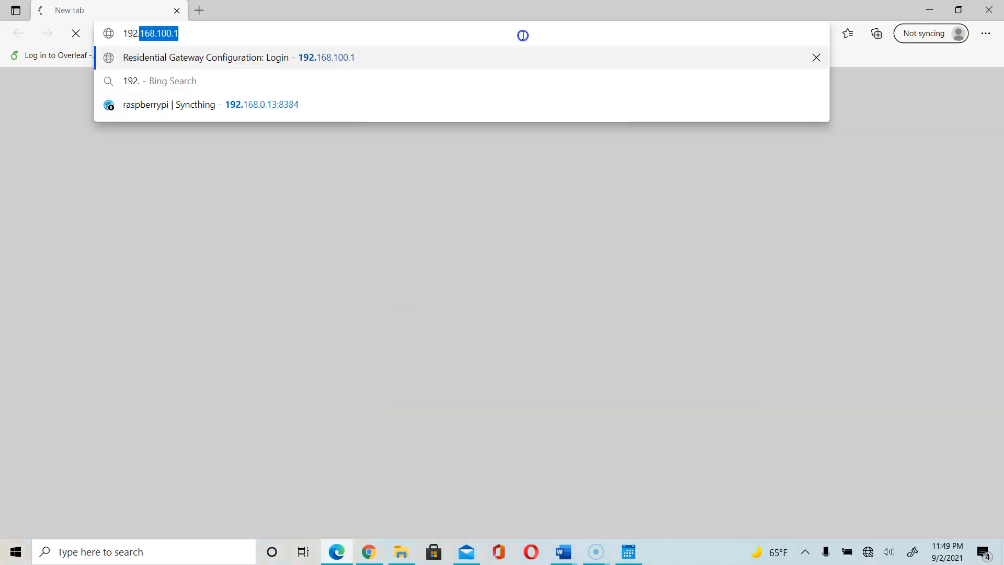
pyautogui.write('16')
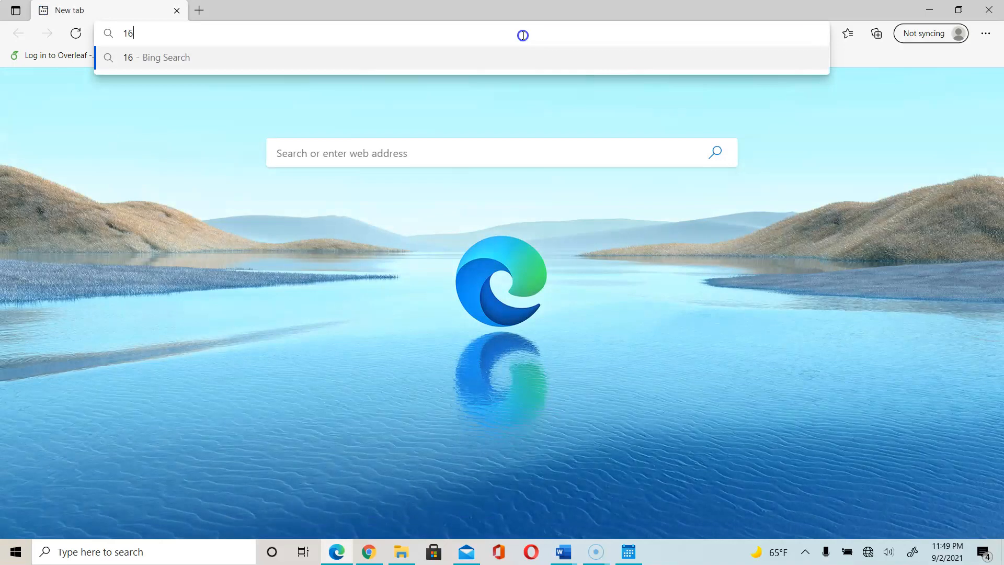
pyautogui.press('BackSpace')
pyautogui.press('BackSpace')
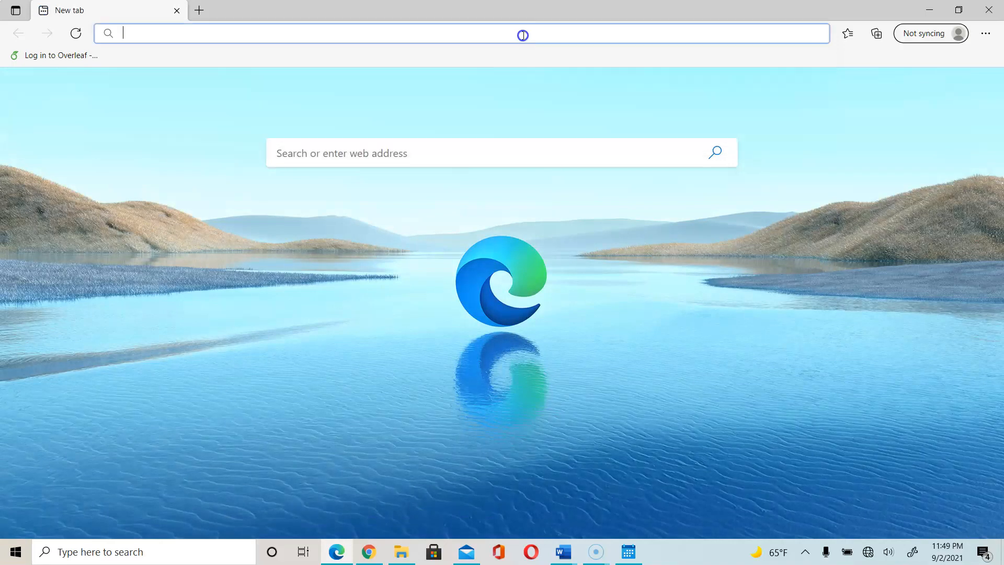
pyautogui.write('192.1')
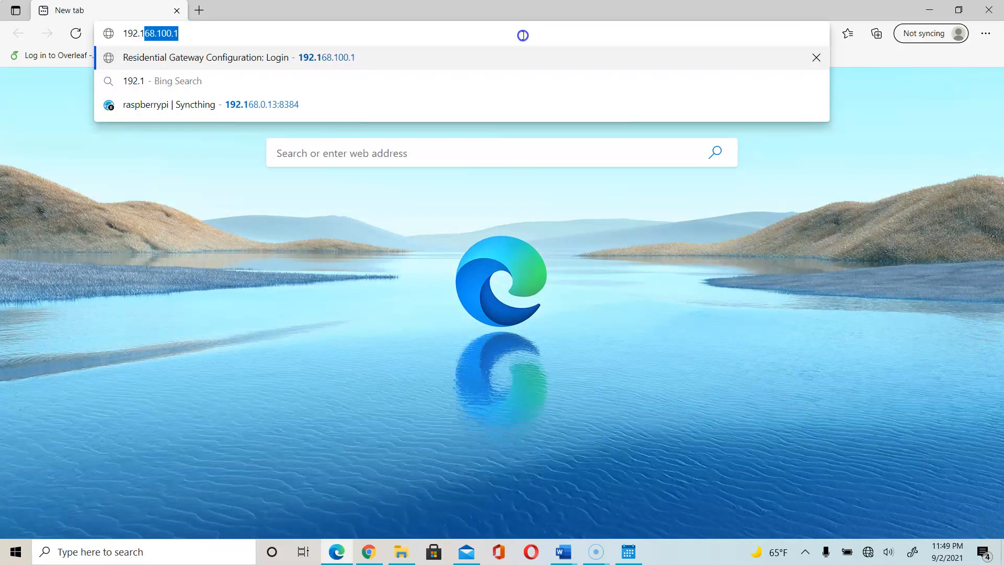
pyautogui.write('68.')
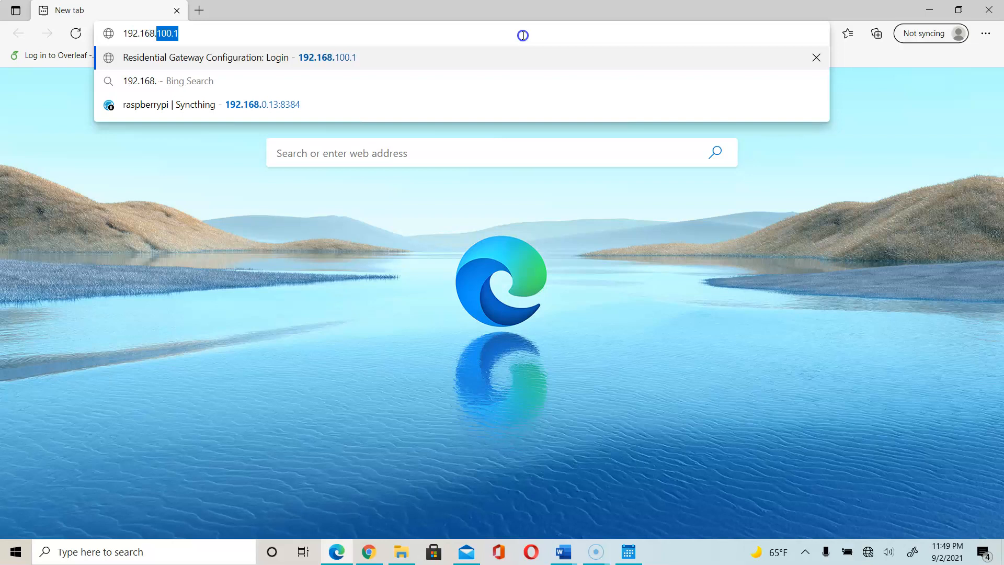
pyautogui.write('0.1')
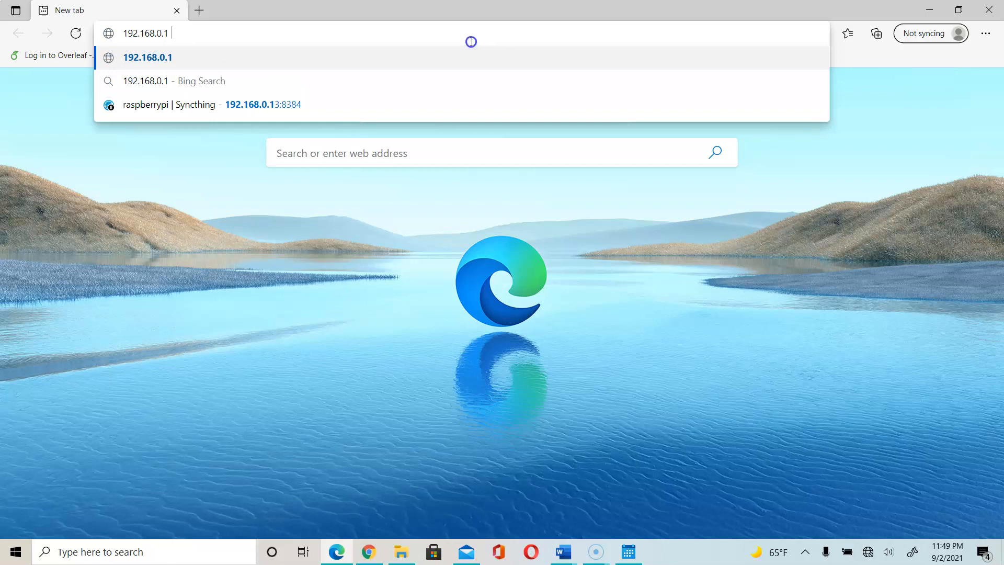
pyautogui.press('Return')
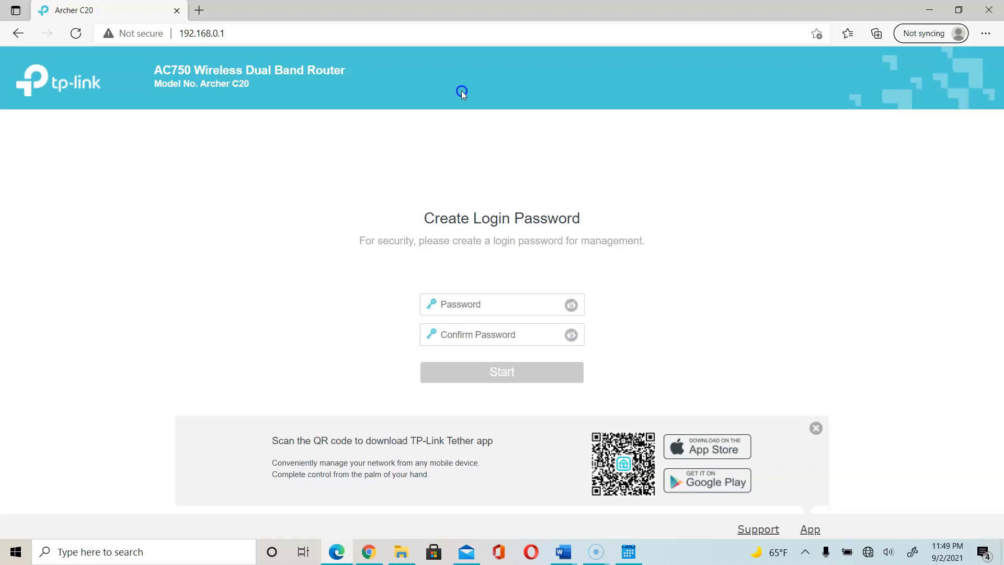
pyautogui.click(467, 158)
pyautogui.click(471, 306)
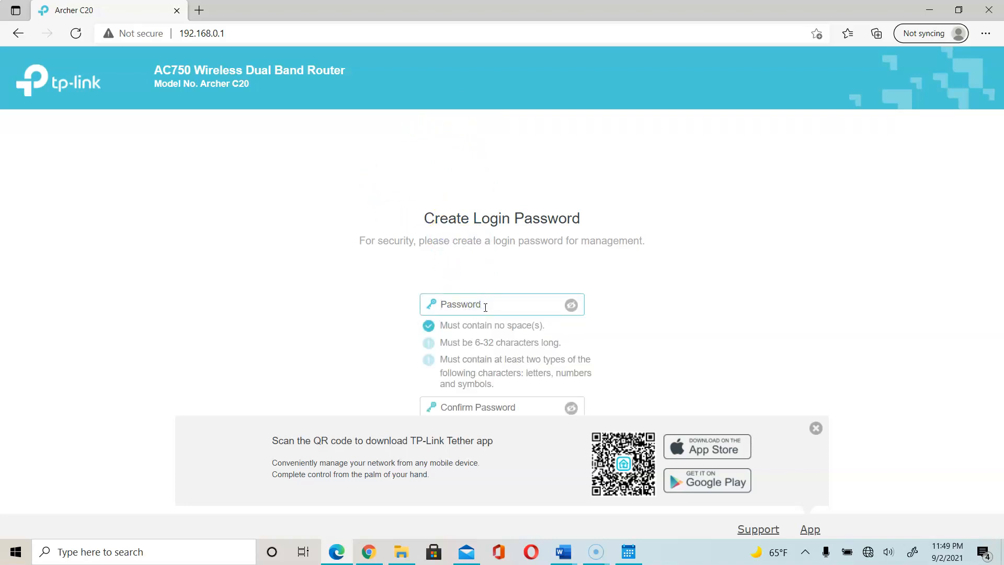
pyautogui.click(563, 552)
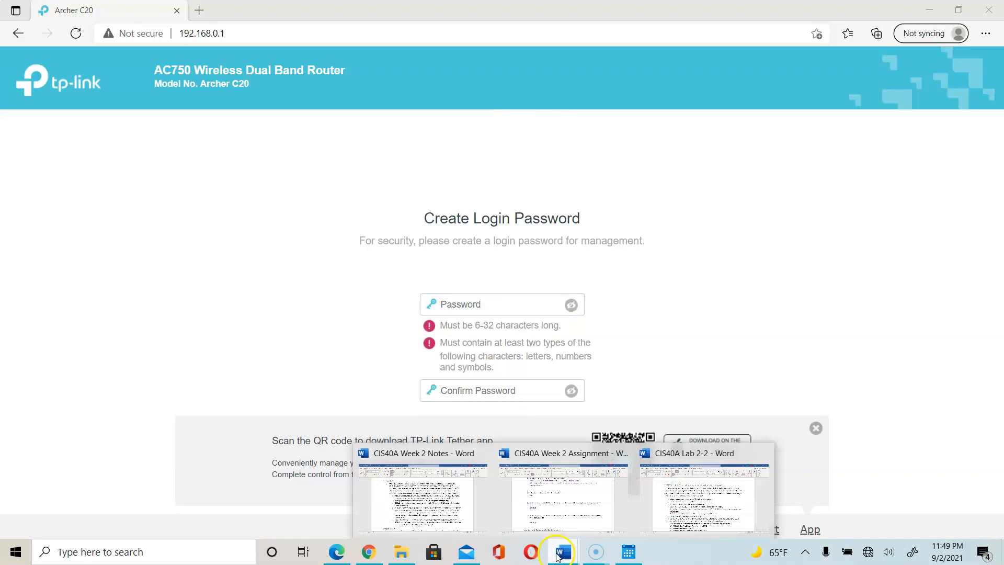
pyautogui.click(672, 510)
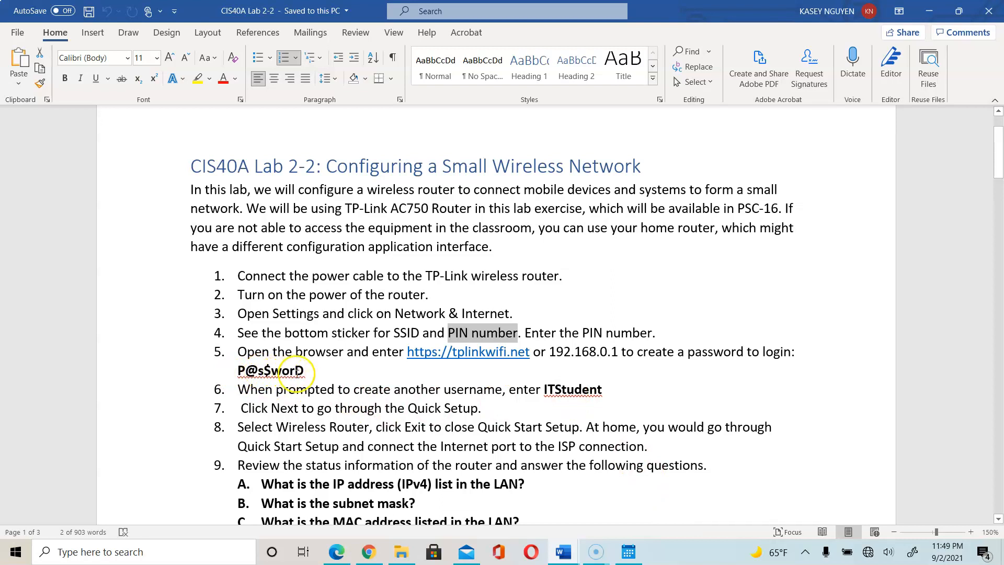
pyautogui.click(596, 551)
pyautogui.click(629, 503)
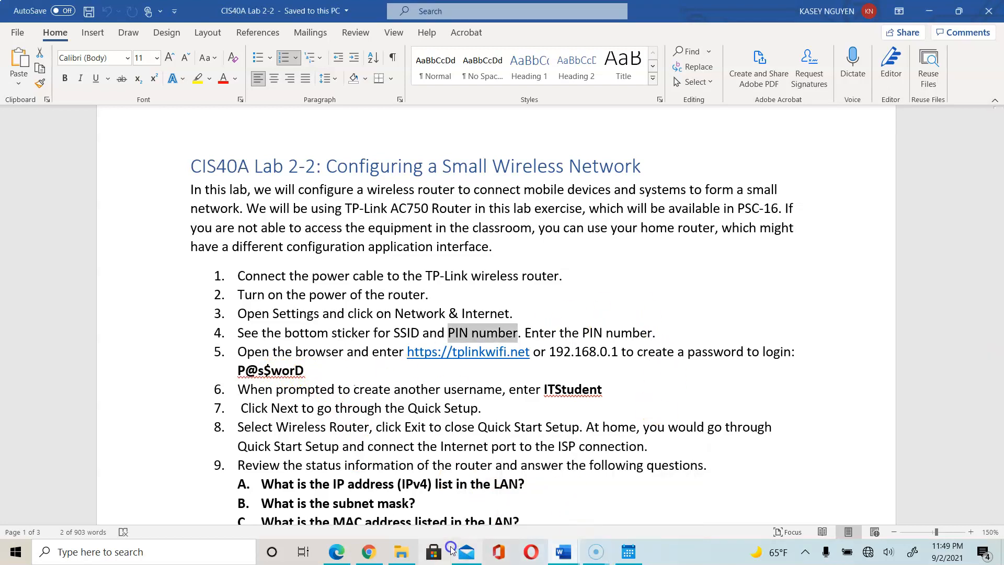
pyautogui.click(575, 558)
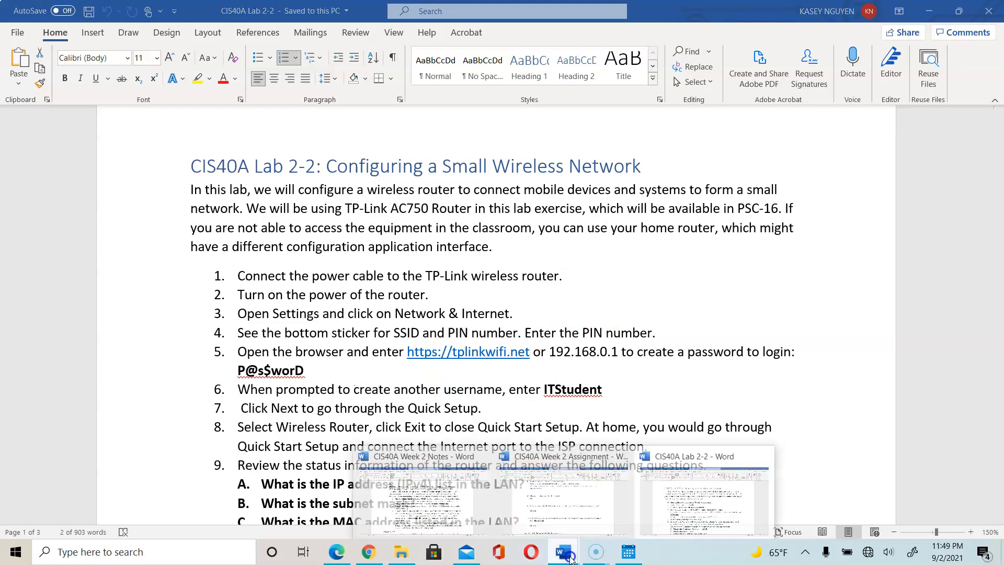
pyautogui.click(369, 553)
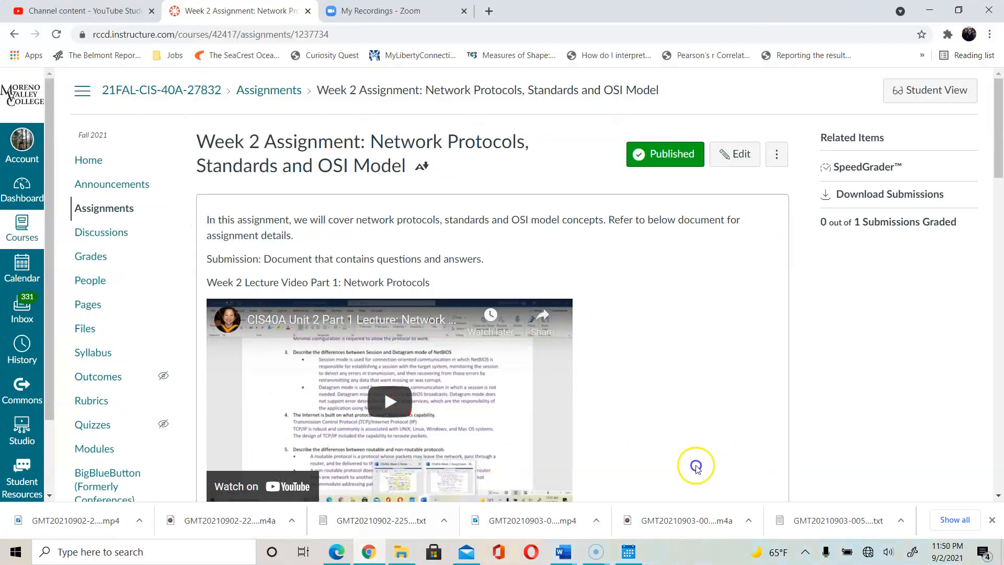
pyautogui.click(337, 552)
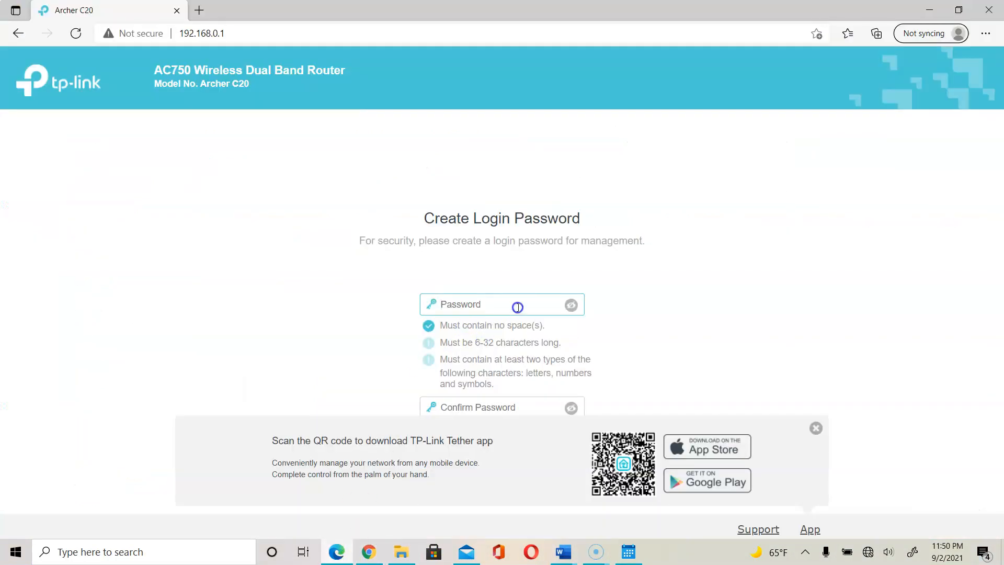
# Enter and confirm a new router admin password, then submit it with Start.
pyautogui.press('BackSpace')
pyautogui.press('BackSpace')
pyautogui.press('Tab')
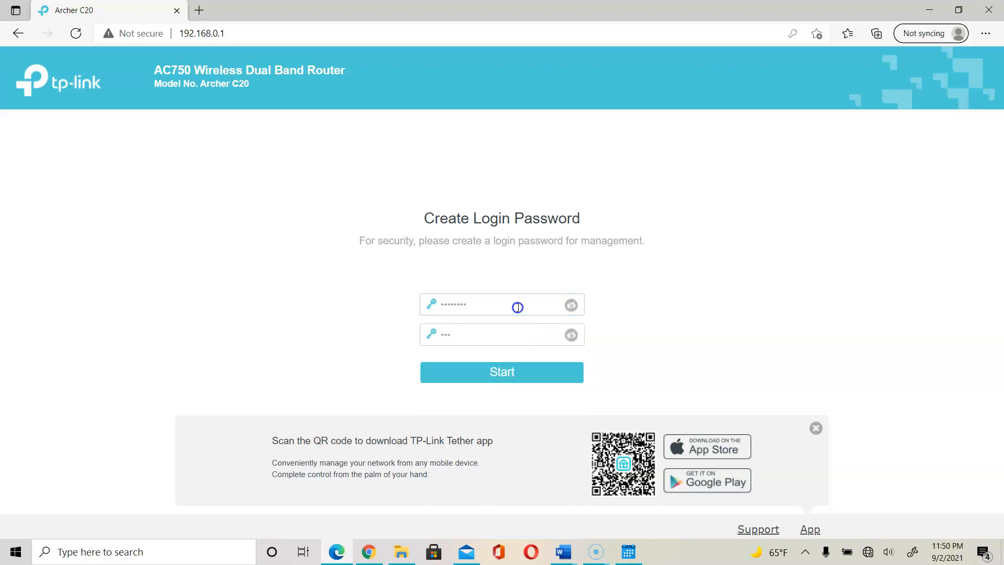
pyautogui.press('BackSpace')
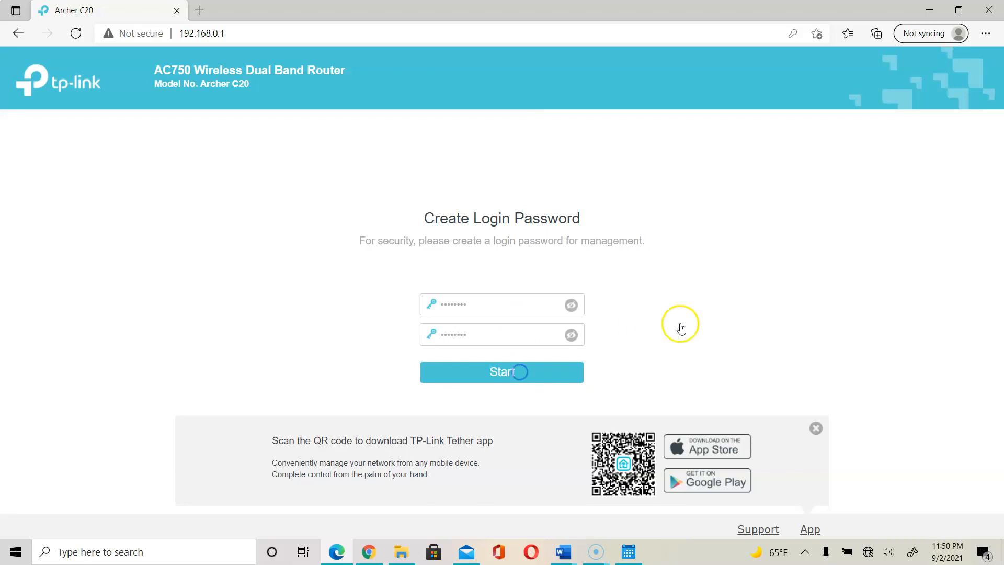
pyautogui.click(489, 374)
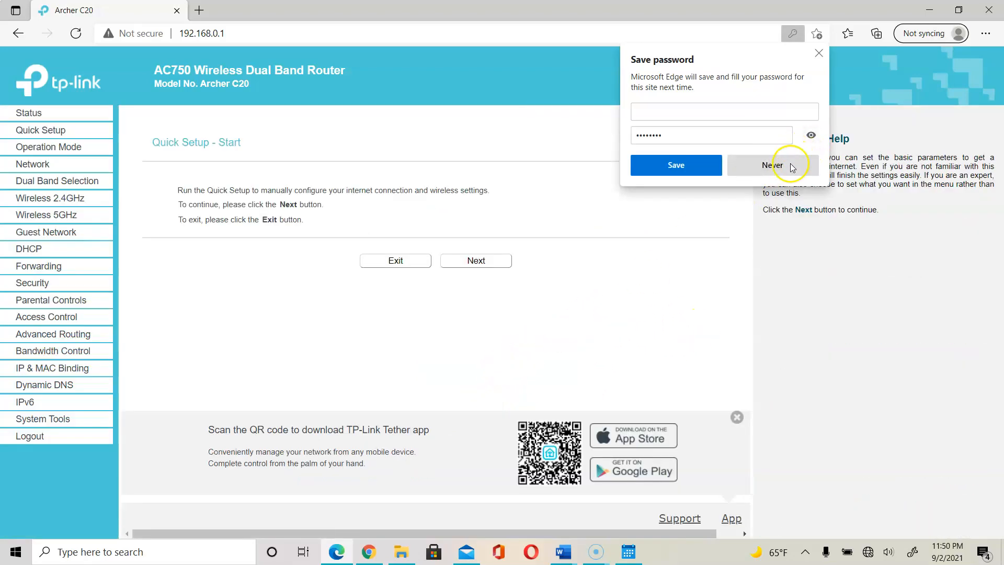
# Decline Edge's save-password offer and show the router's Status page.
pyautogui.click(782, 168)
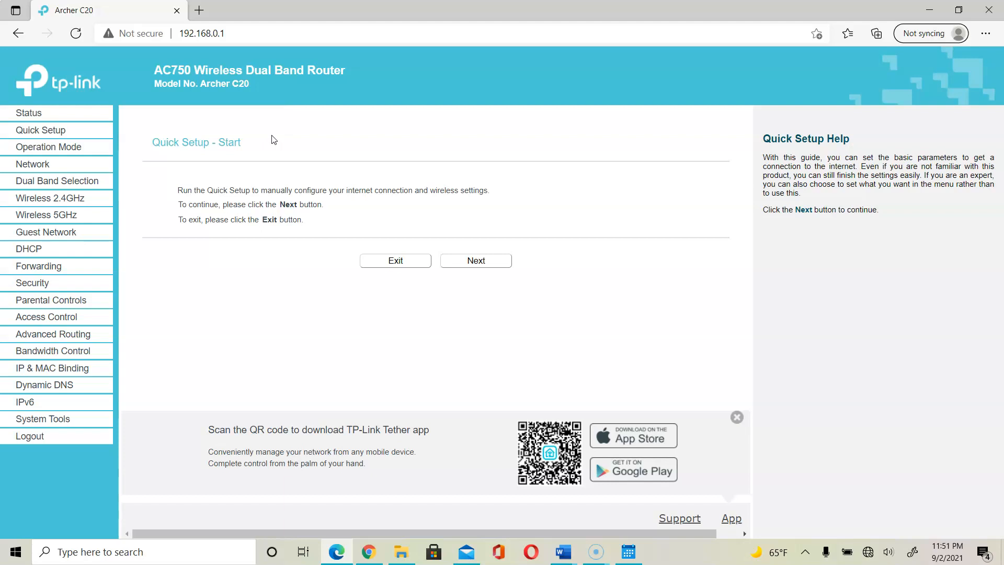
pyautogui.click(38, 113)
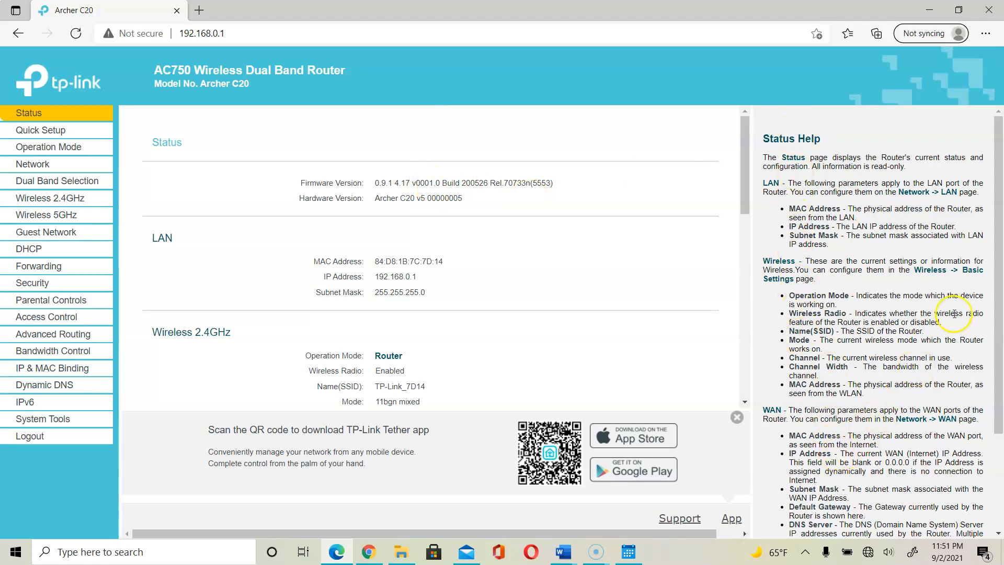
pyautogui.moveTo(997, 295)
pyautogui.mouseDown()
pyautogui.moveTo(1001, 410)
pyautogui.moveTo(1000, 295)
pyautogui.mouseUp()
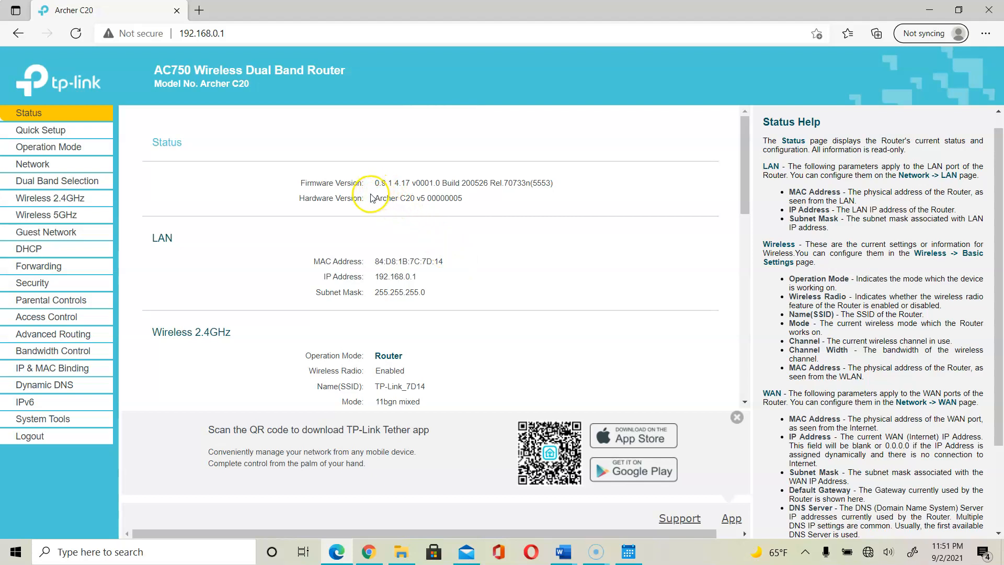
pyautogui.moveTo(372, 198); pyautogui.dragTo(469, 209)
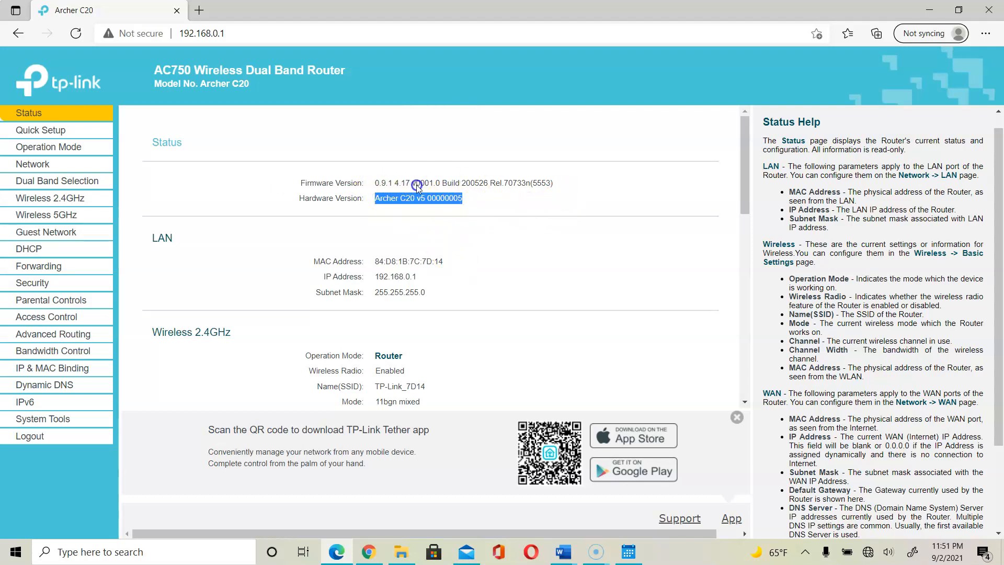
pyautogui.click(447, 270)
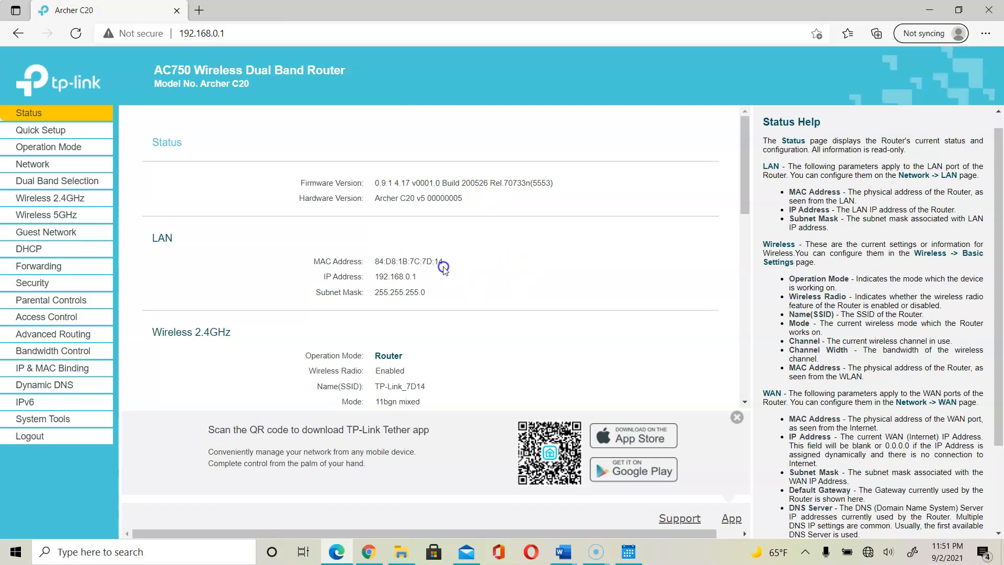
pyautogui.moveTo(446, 265); pyautogui.dragTo(365, 263)
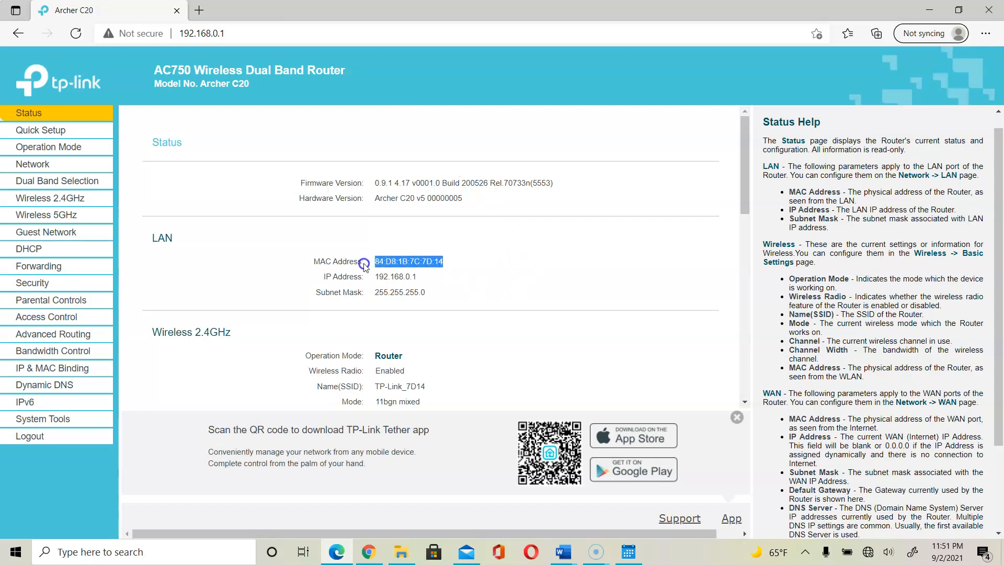
pyautogui.moveTo(432, 280); pyautogui.dragTo(370, 280)
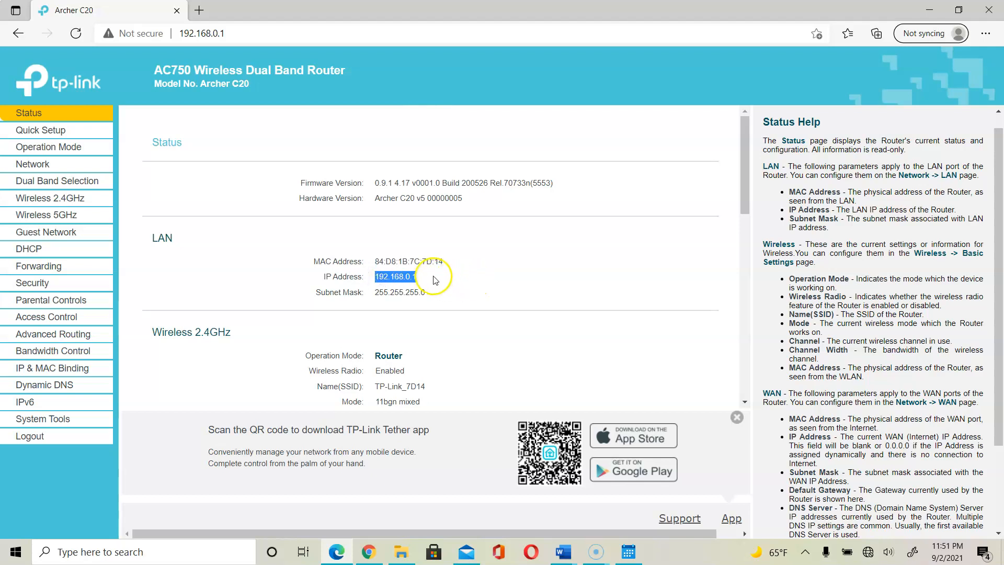
pyautogui.click(457, 270)
pyautogui.moveTo(457, 270); pyautogui.dragTo(373, 261)
pyautogui.moveTo(431, 285); pyautogui.dragTo(369, 280)
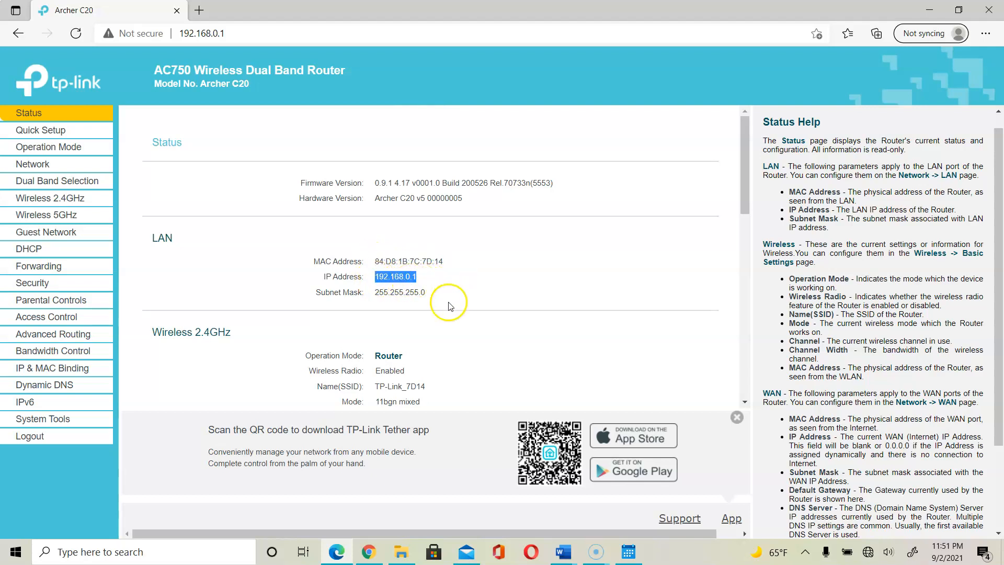
pyautogui.moveTo(429, 295); pyautogui.dragTo(373, 296)
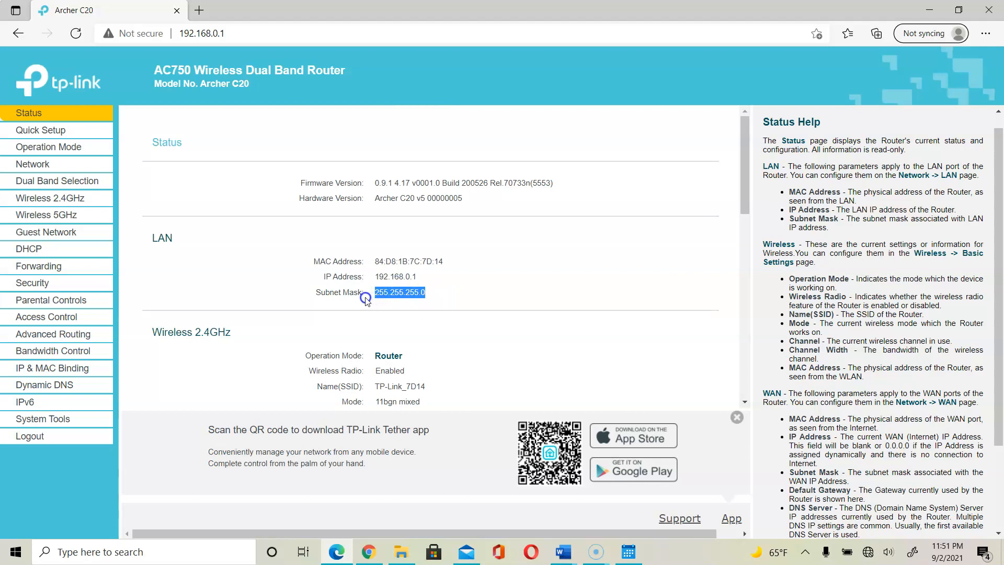
pyautogui.click(461, 277)
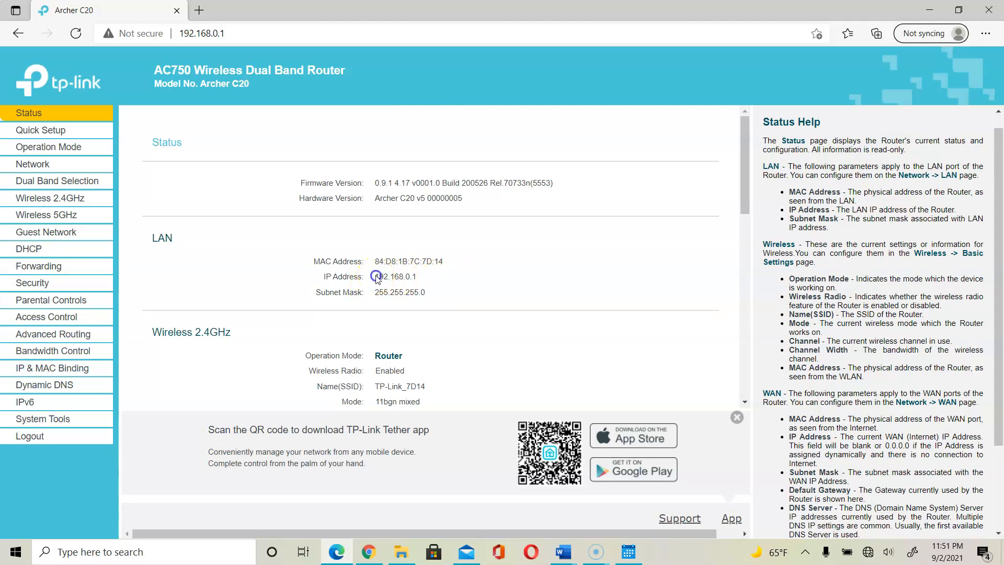
pyautogui.moveTo(374, 278); pyautogui.dragTo(388, 280)
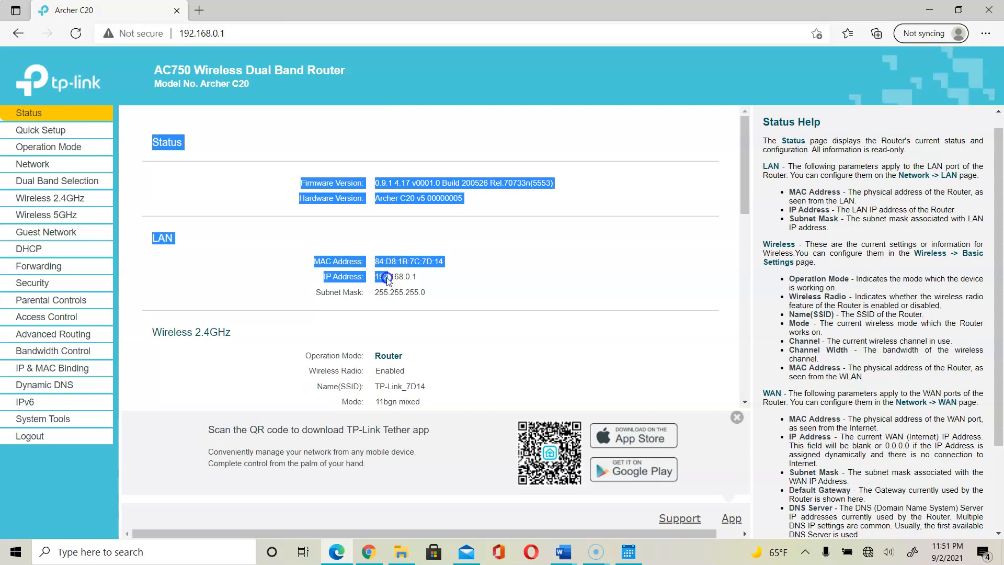
pyautogui.click(452, 280)
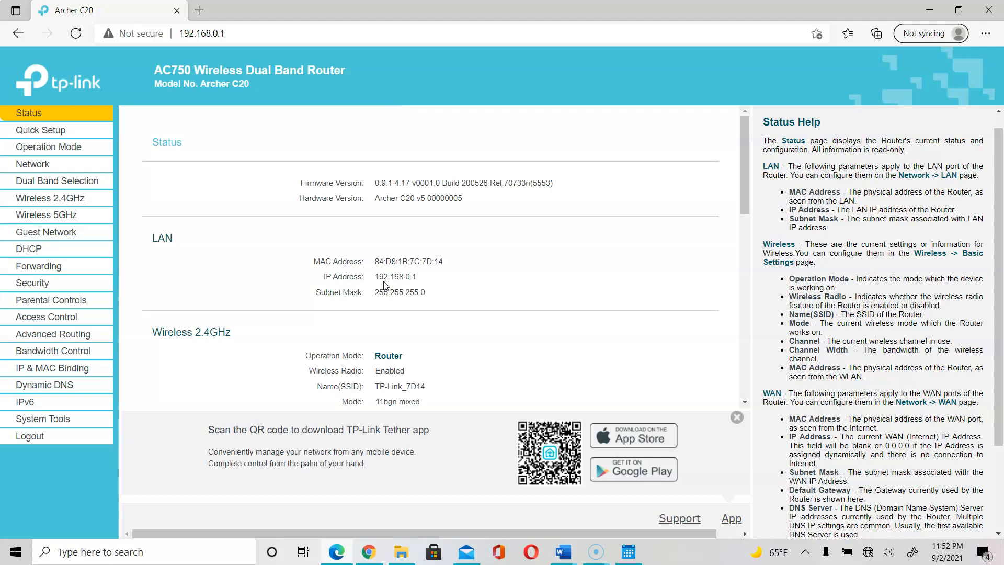
# Scroll the Status page down to the Wireless 2.4GHz and Wireless 5GHz sections.
pyautogui.click(380, 299)
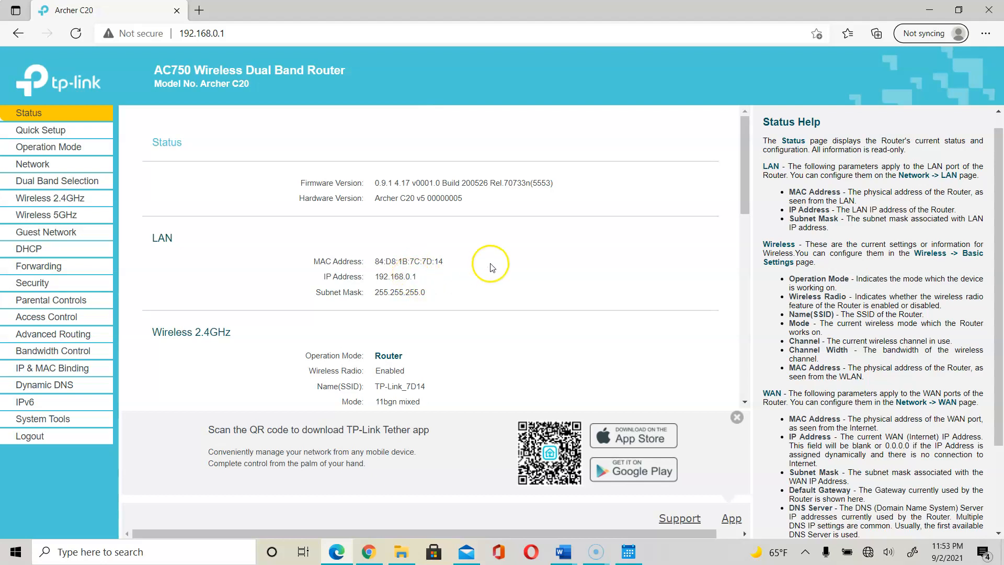
pyautogui.moveTo(747, 193); pyautogui.dragTo(753, 253)
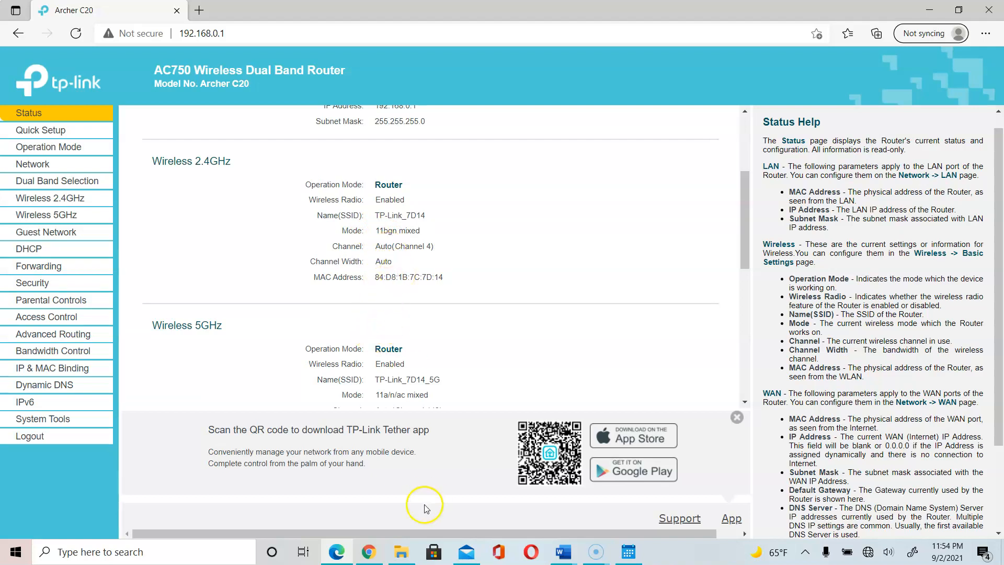
pyautogui.click(565, 556)
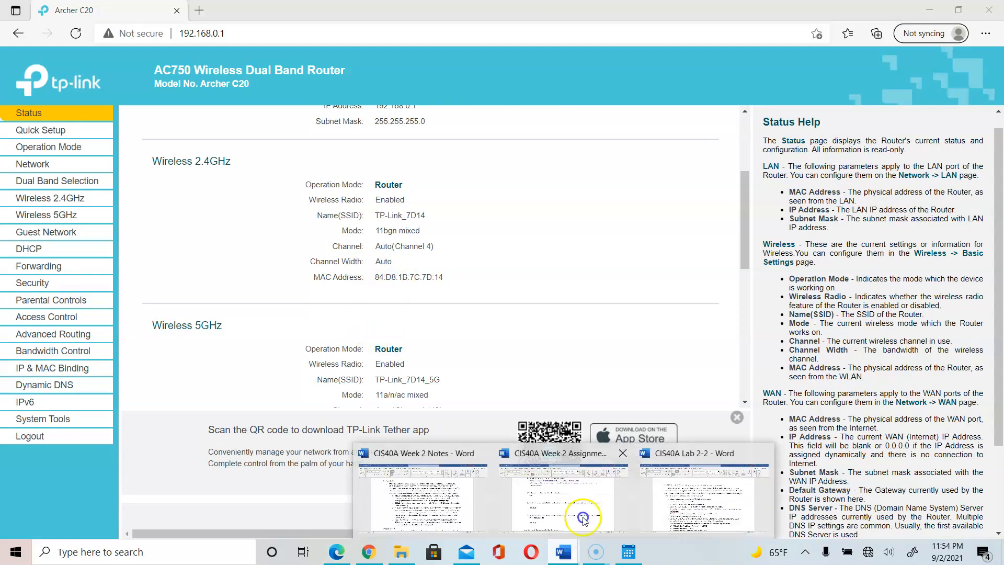
pyautogui.moveTo(483, 509)
pyautogui.moveTo(690, 507)
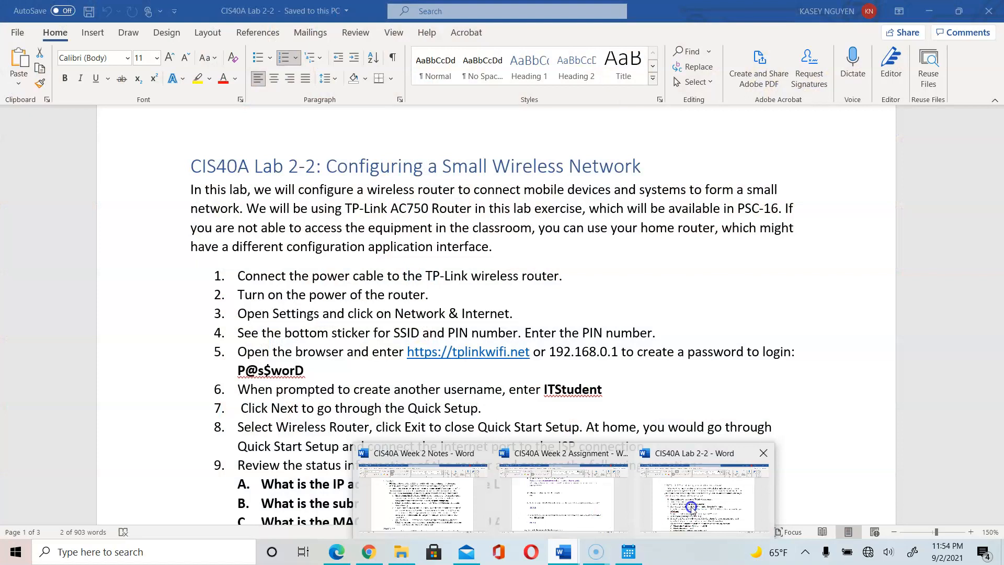
pyautogui.click(690, 507)
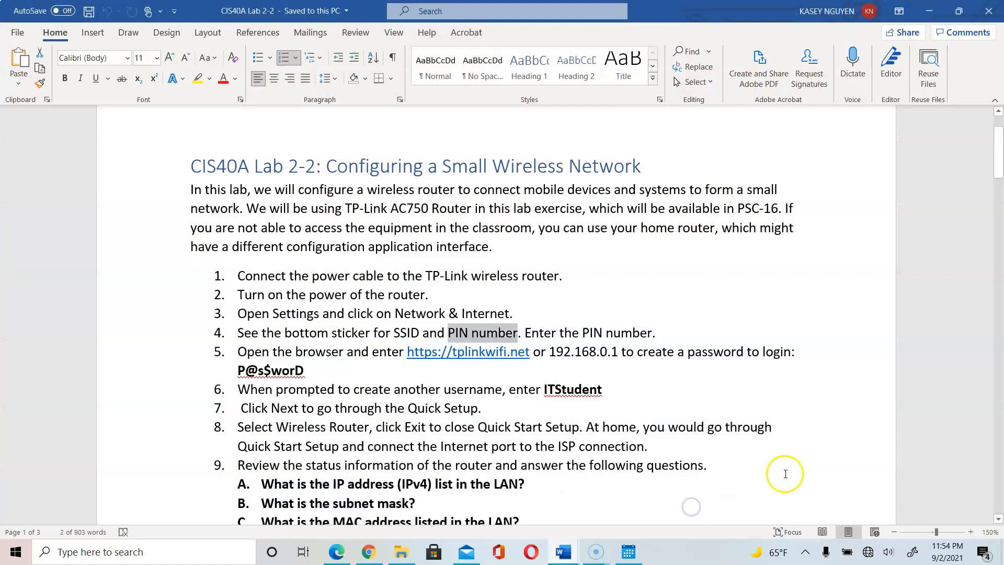
pyautogui.click(699, 427)
pyautogui.moveTo(998, 151); pyautogui.dragTo(999, 171)
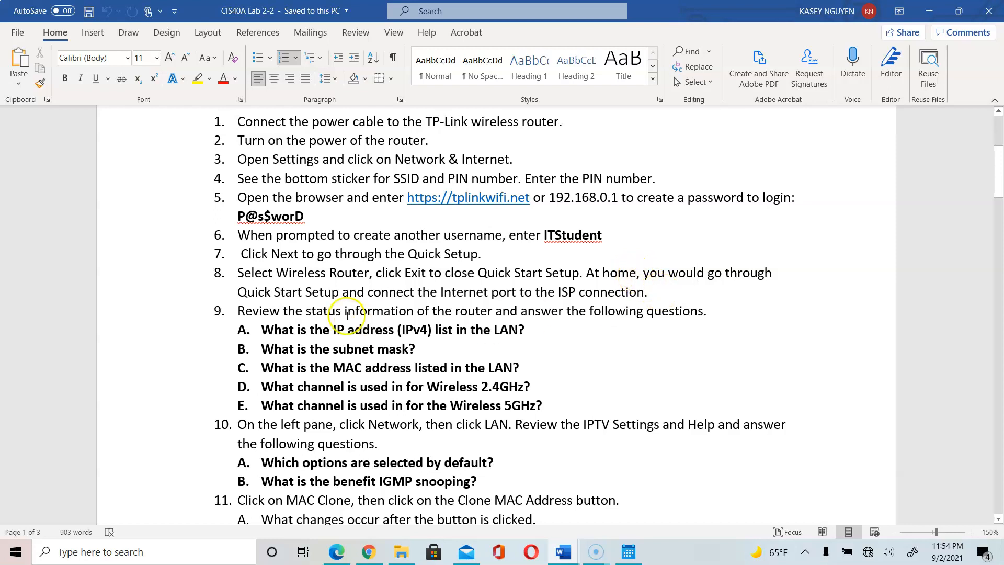
pyautogui.click(281, 288)
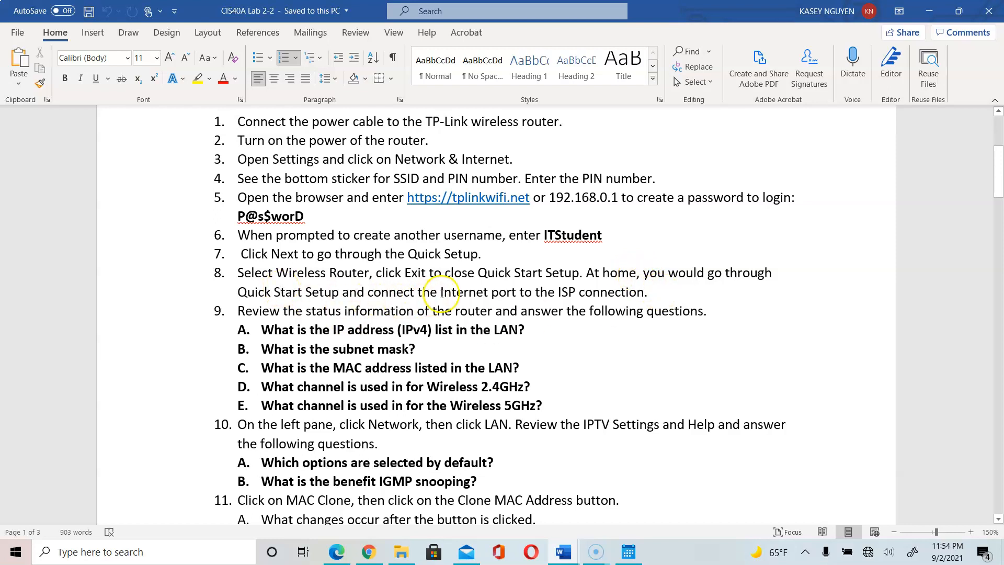
pyautogui.moveTo(450, 293); pyautogui.dragTo(520, 291)
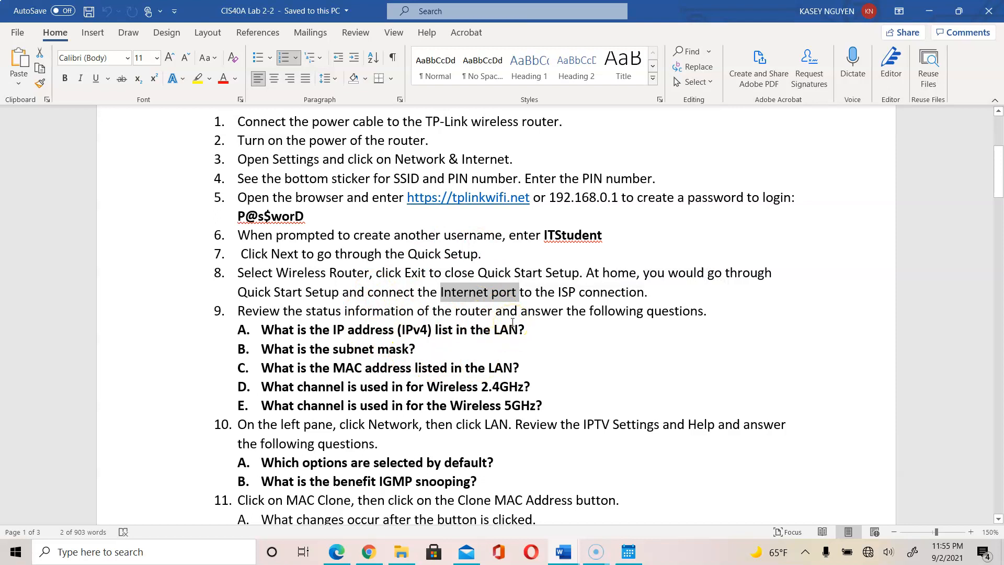
pyautogui.click(522, 297)
pyautogui.moveTo(544, 336); pyautogui.dragTo(364, 321)
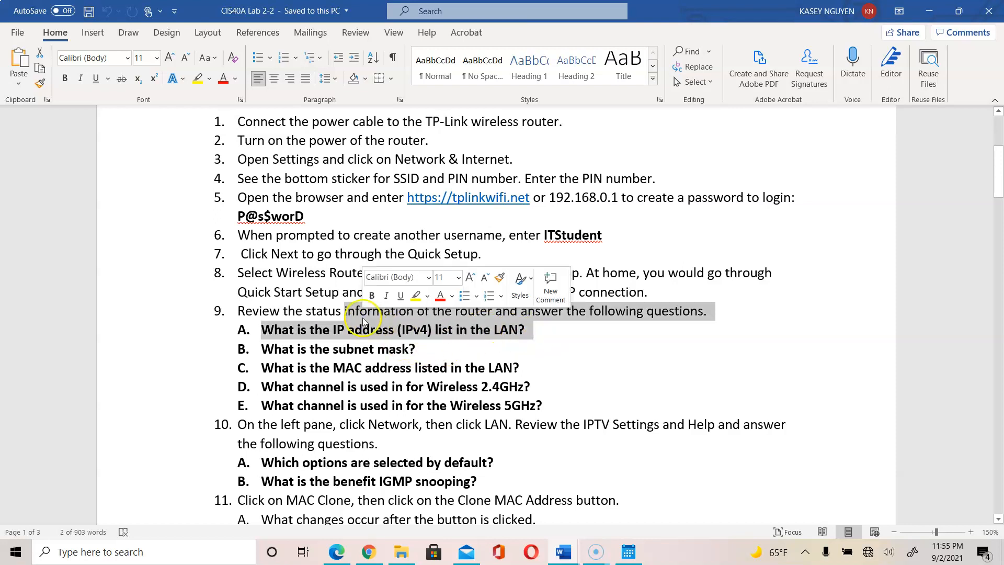
pyautogui.click(454, 354)
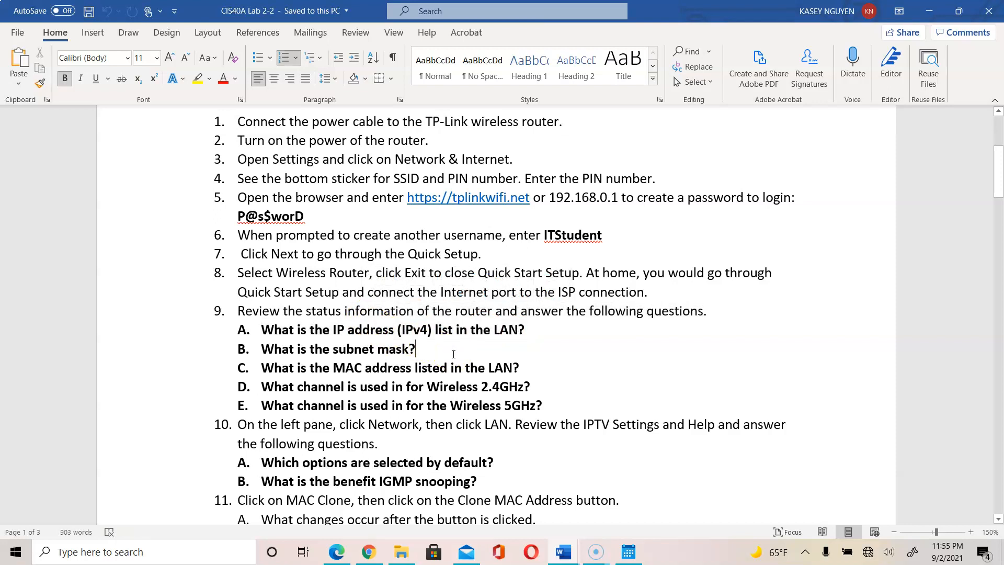
pyautogui.click(533, 367)
pyautogui.click(337, 552)
pyautogui.moveTo(743, 246); pyautogui.dragTo(746, 195)
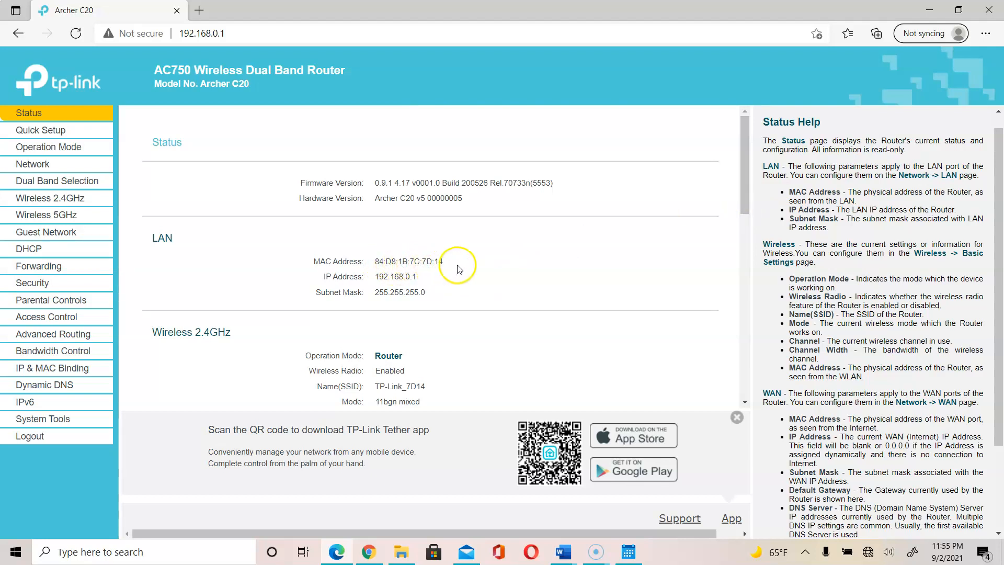
# Highlight the LAN MAC address, then place the cursor after question E in Lab 2-2.
pyautogui.moveTo(462, 263); pyautogui.dragTo(374, 263)
pyautogui.click(463, 285)
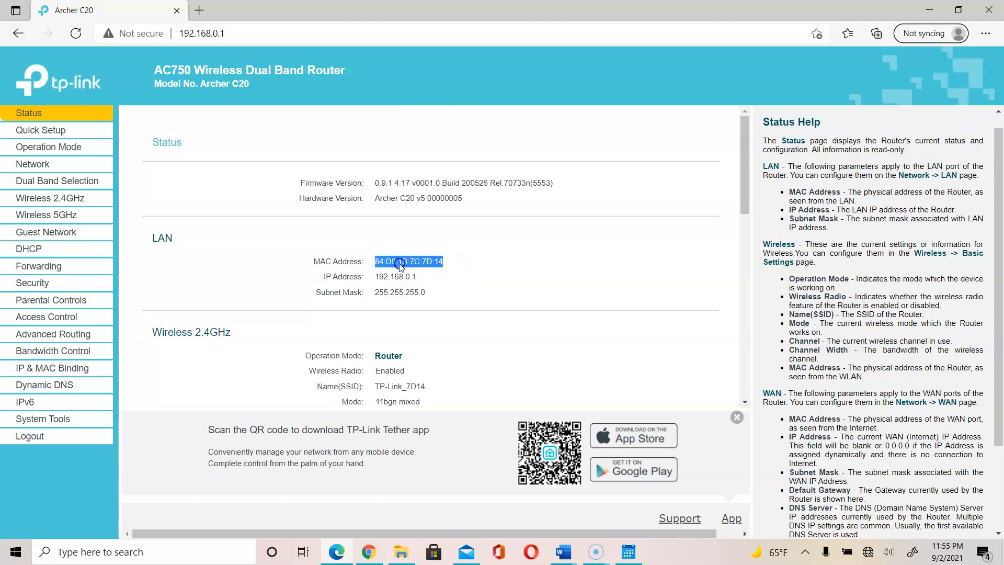
pyautogui.click(469, 518)
pyautogui.click(370, 553)
pyautogui.click(370, 554)
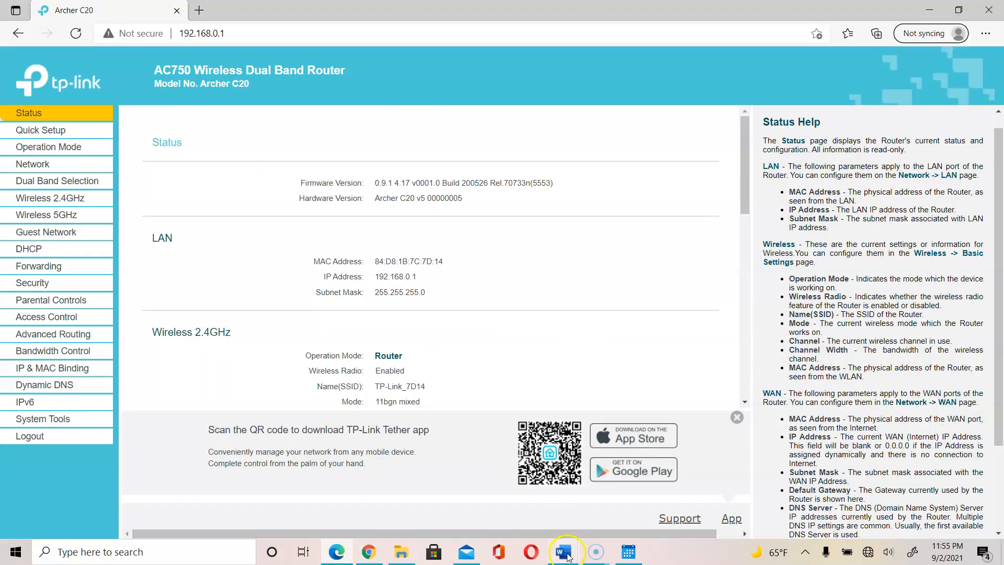
pyautogui.moveTo(567, 556)
pyautogui.click(694, 507)
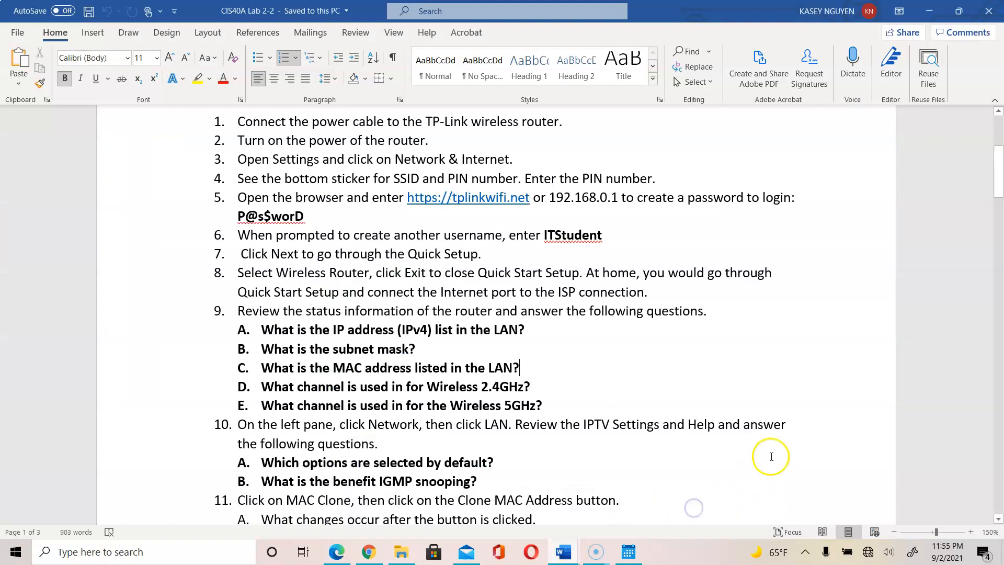
pyautogui.click(634, 402)
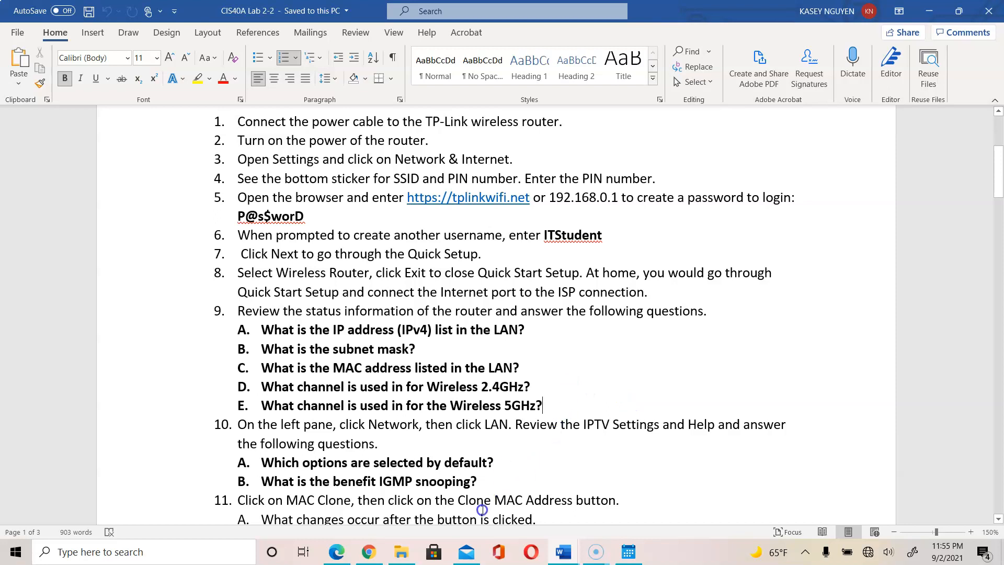
pyautogui.click(335, 554)
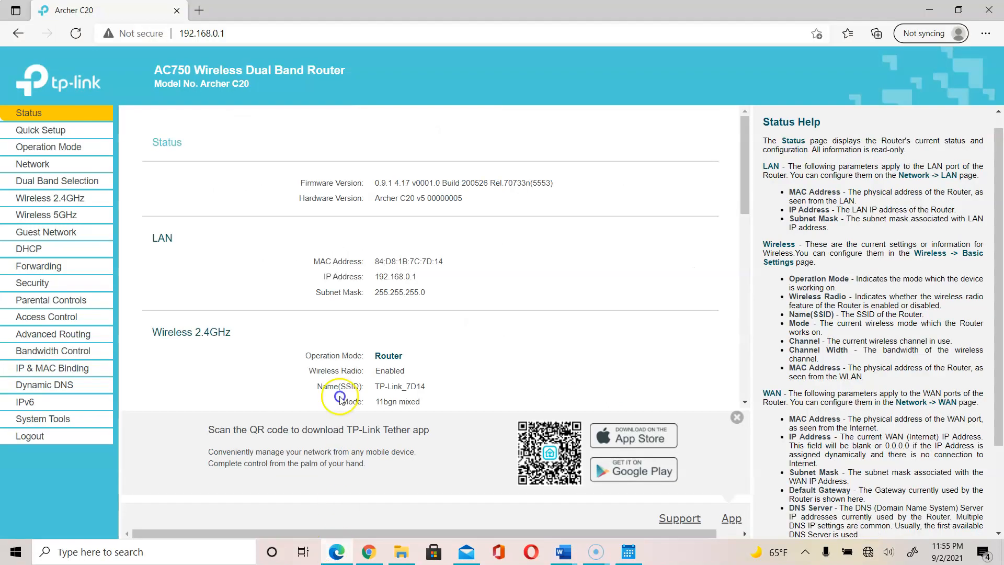
# Highlight the channel values Auto(Channel 4) for 2.4GHz and Auto(Channel 149) for 5GHz.
pyautogui.moveTo(747, 200); pyautogui.dragTo(754, 240)
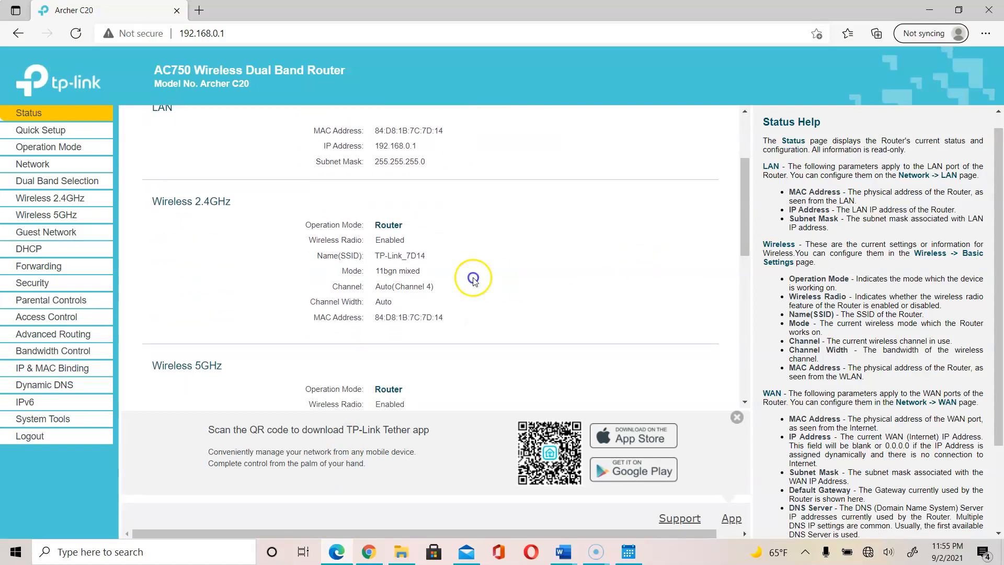
pyautogui.moveTo(449, 288); pyautogui.dragTo(366, 294)
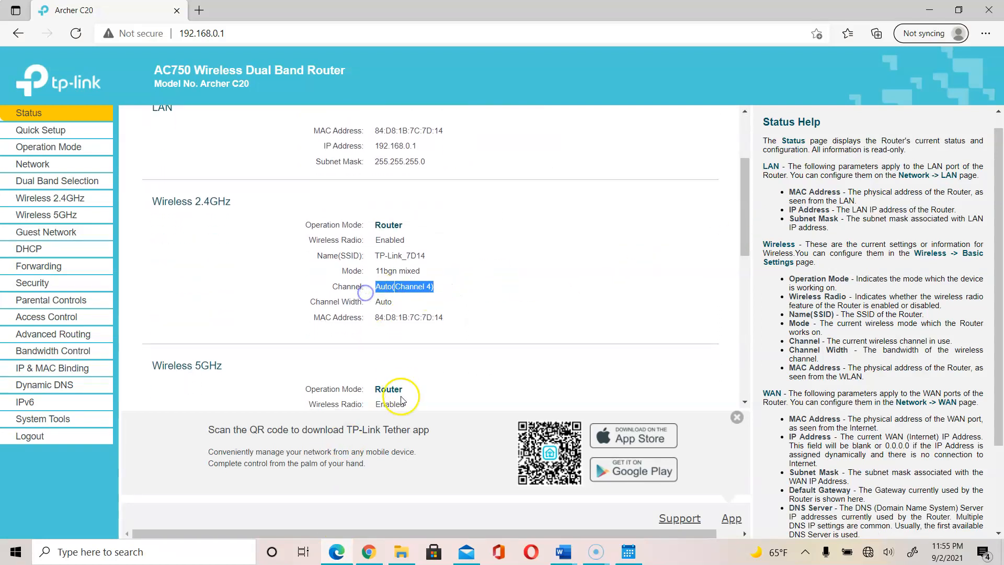
pyautogui.click(713, 228)
pyautogui.moveTo(745, 236); pyautogui.dragTo(721, 287)
pyautogui.moveTo(455, 303); pyautogui.dragTo(373, 301)
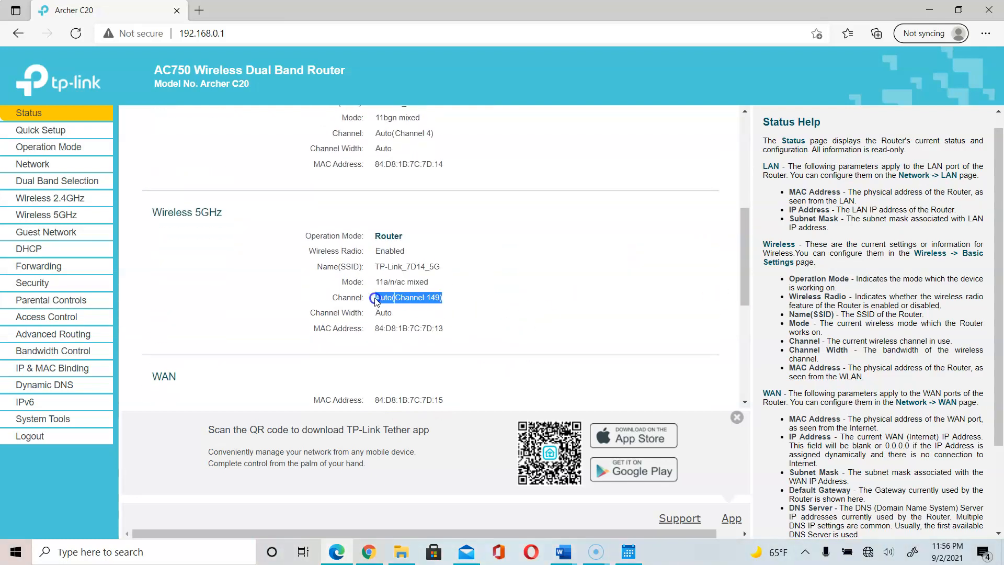
pyautogui.click(445, 134)
pyautogui.moveTo(746, 264); pyautogui.dragTo(742, 225)
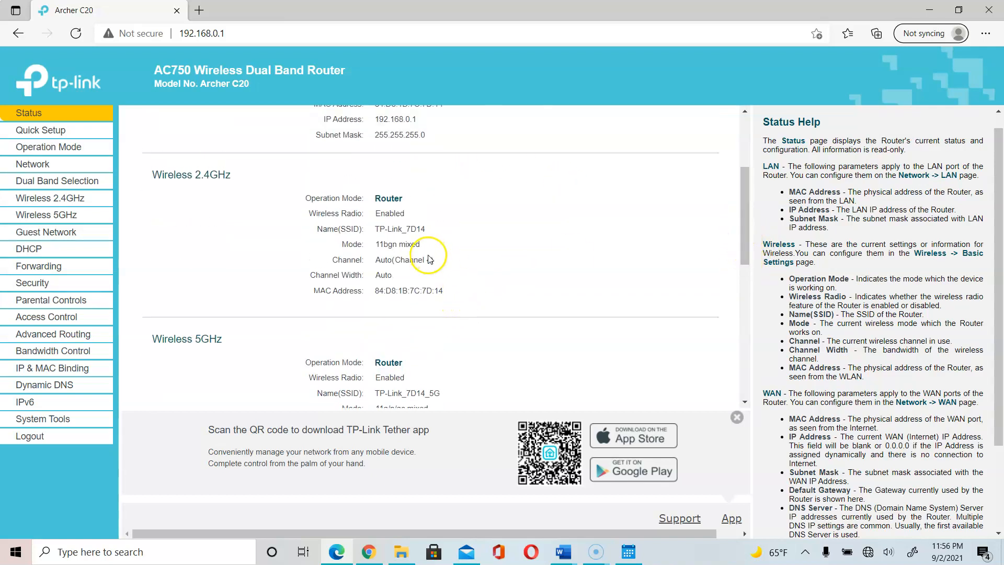
pyautogui.moveTo(751, 225); pyautogui.dragTo(755, 276)
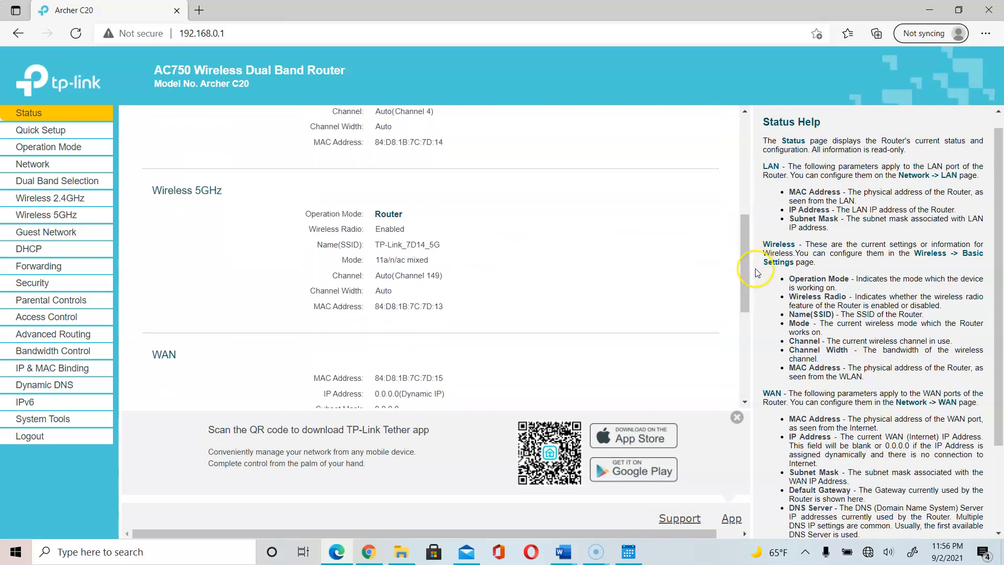
pyautogui.click(453, 283)
pyautogui.moveTo(453, 283); pyautogui.dragTo(372, 278)
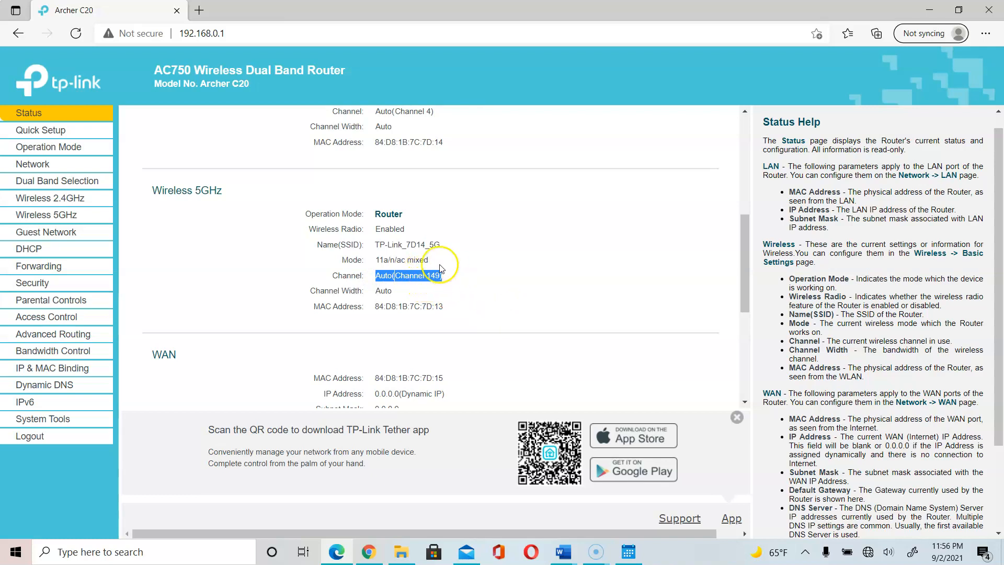
pyautogui.click(451, 285)
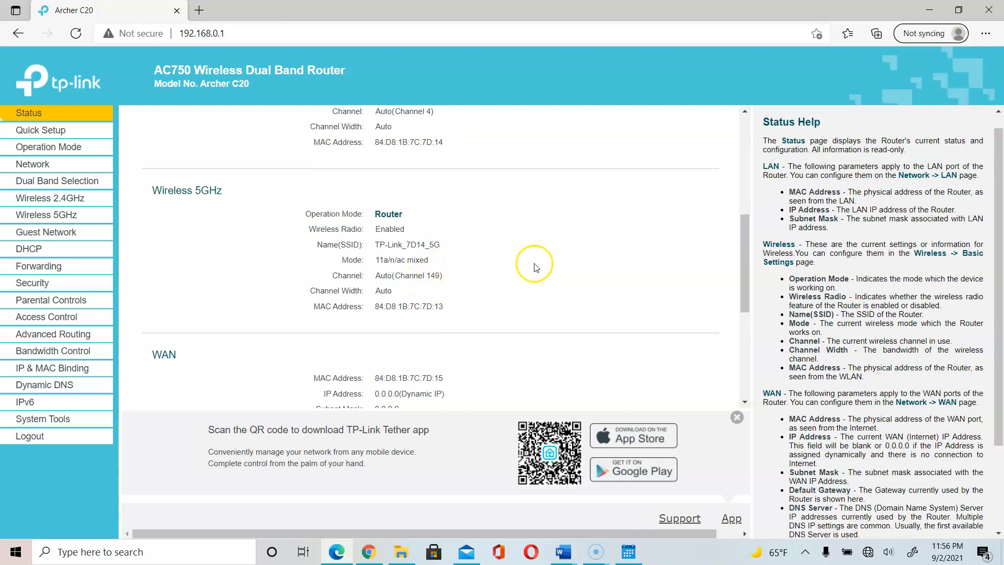
pyautogui.click(745, 302)
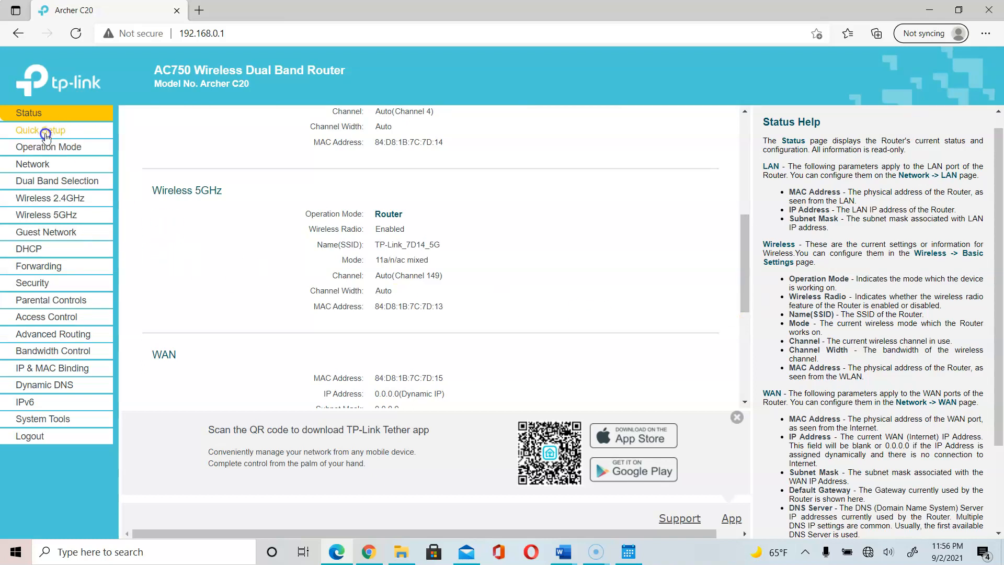
# Scroll to the Ethernet and System Up Time rows, then go to Quick Setup.
pyautogui.moveTo(745, 289); pyautogui.dragTo(761, 360)
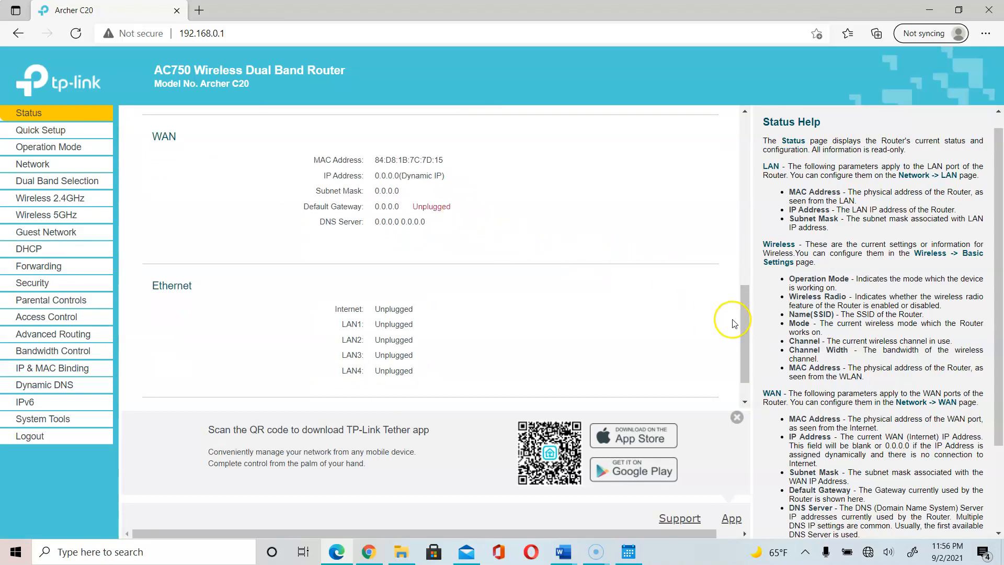
pyautogui.scroll(-1, 747, 392)
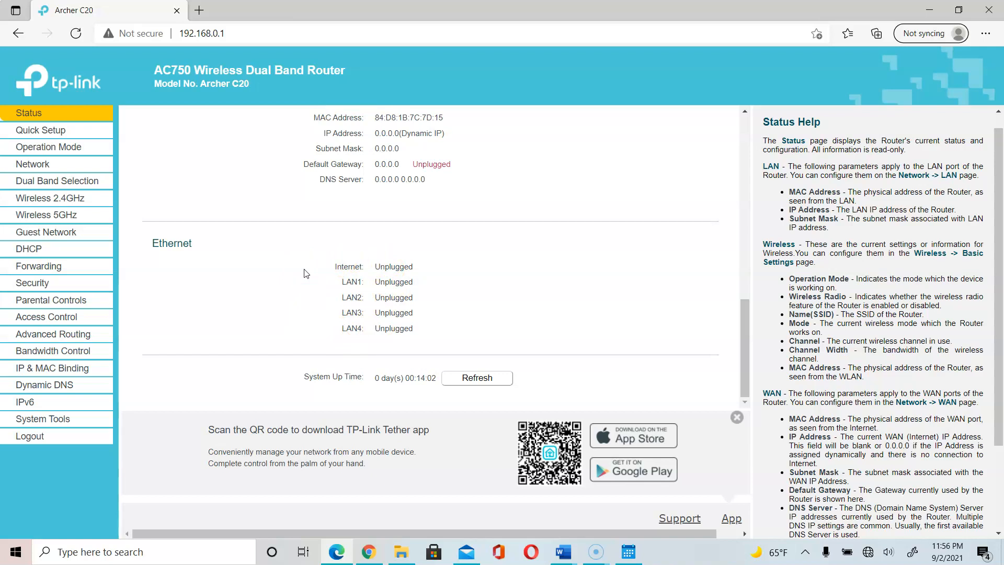
pyautogui.click(52, 131)
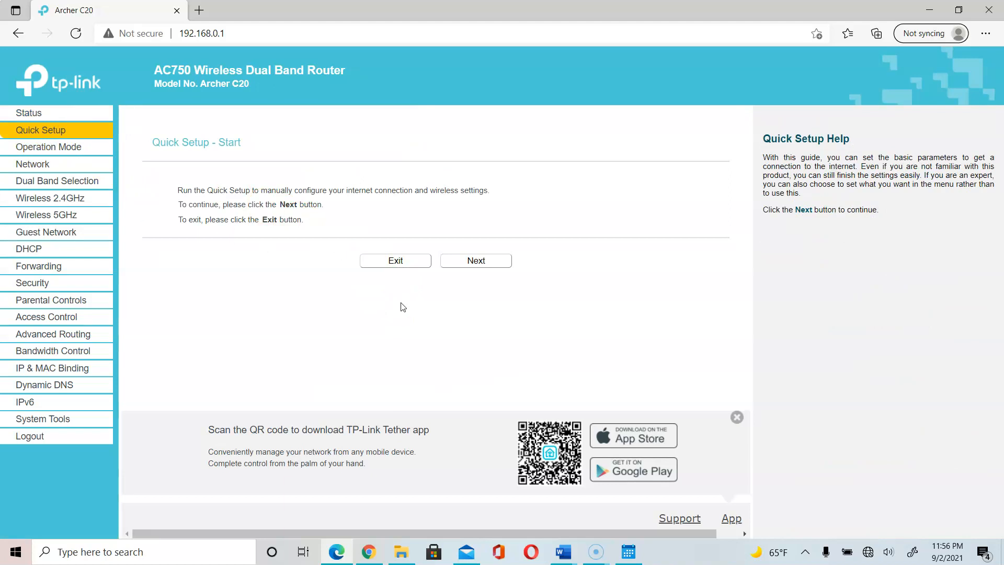
# Exit Quick Setup, view the Operation Mode options, and go to Network's WAN Settings.
pyautogui.click(395, 261)
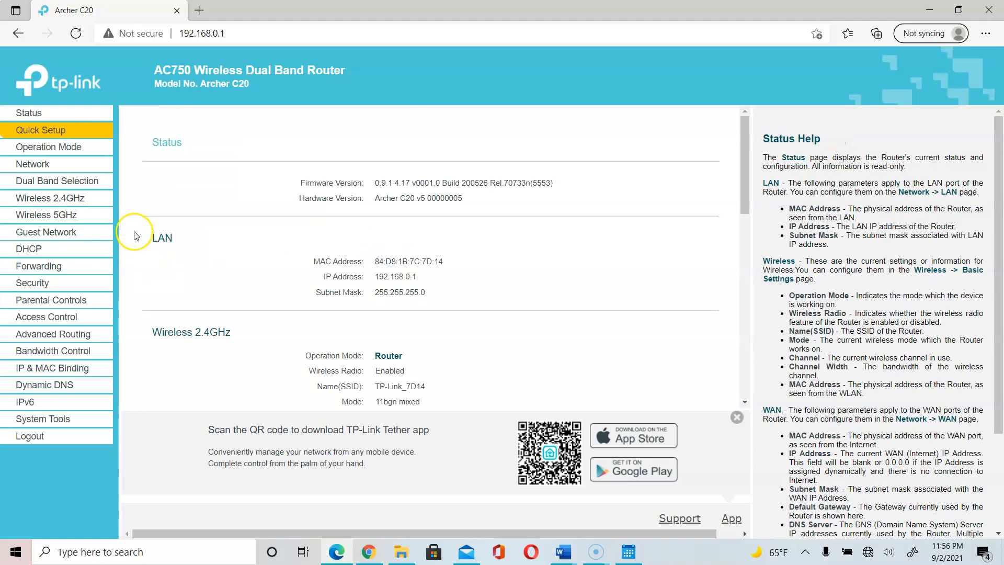
pyautogui.click(59, 155)
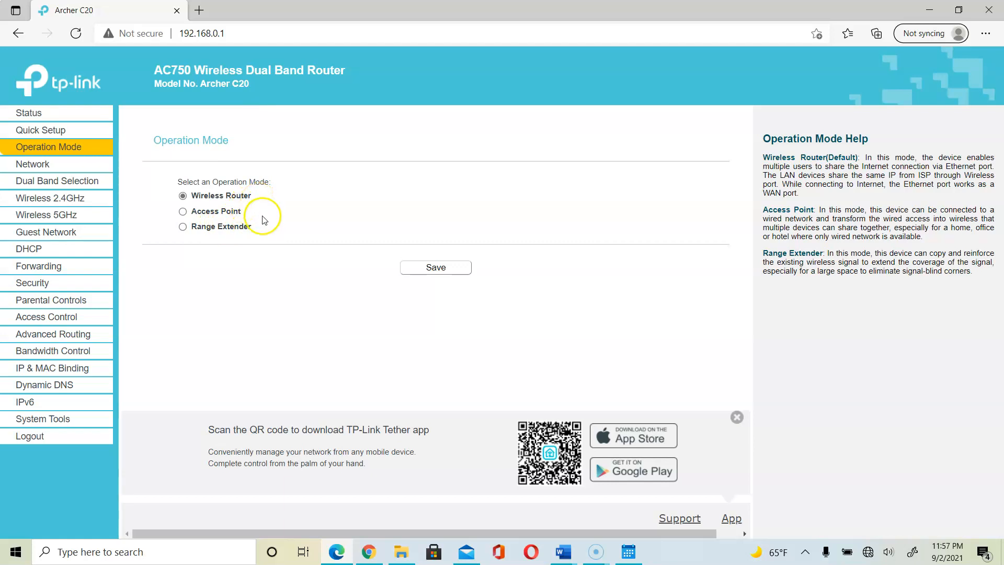
pyautogui.click(42, 166)
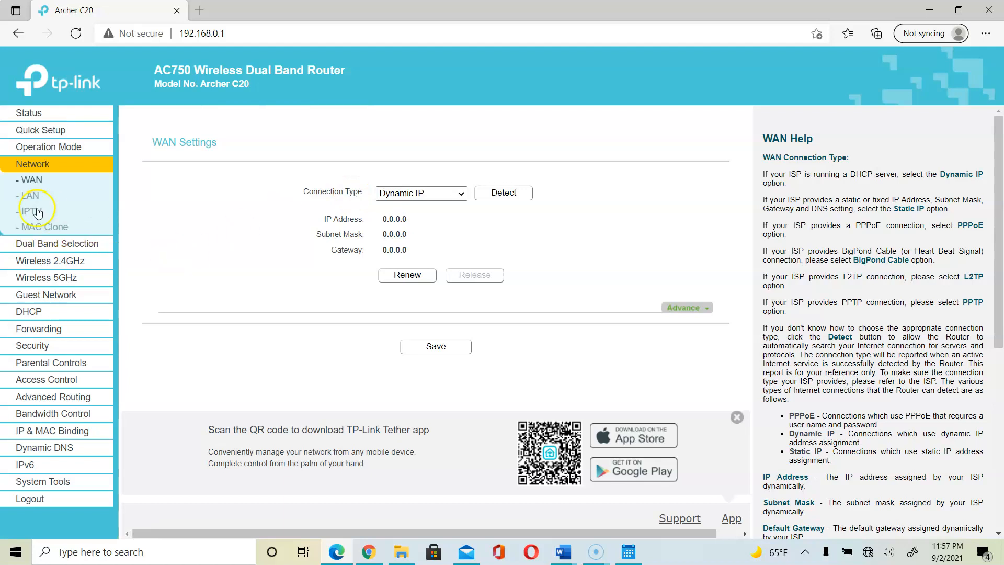
# Check LAN IP 192.168.0.1 and mask 255.255.255.0, save unchanged, then show IPTV settings.
pyautogui.click(24, 197)
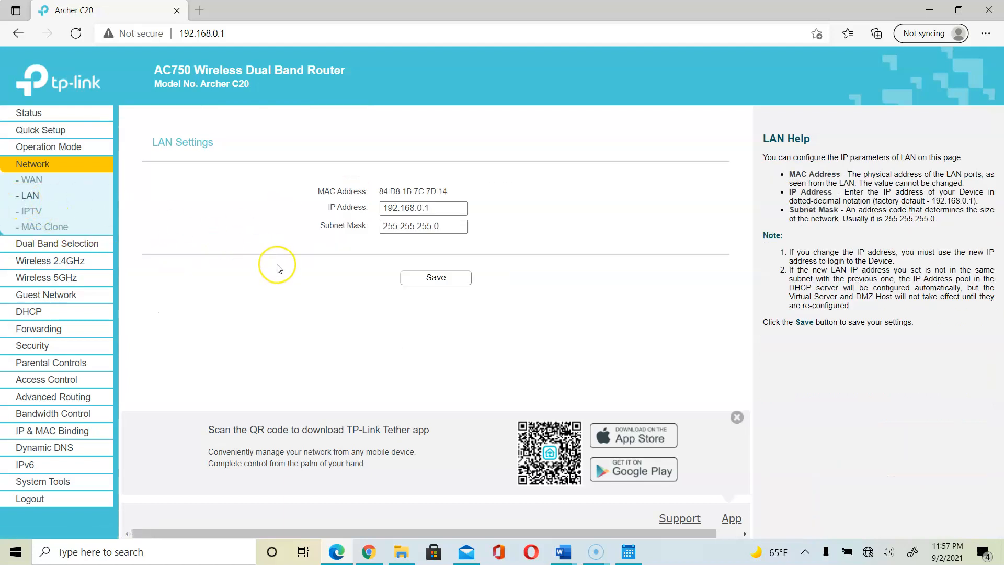
pyautogui.moveTo(442, 208); pyautogui.dragTo(375, 207)
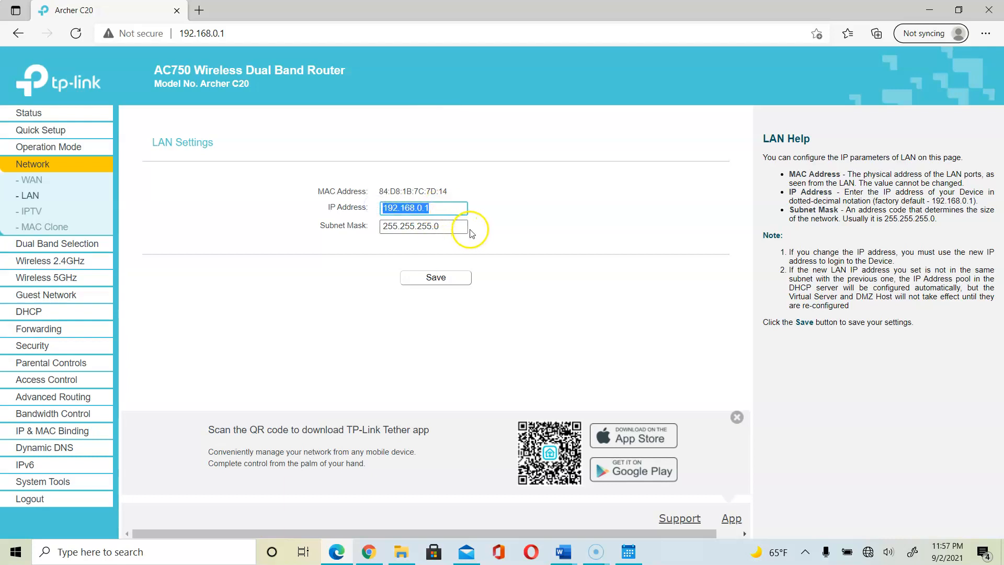
pyautogui.click(442, 227)
pyautogui.moveTo(434, 229); pyautogui.dragTo(375, 230)
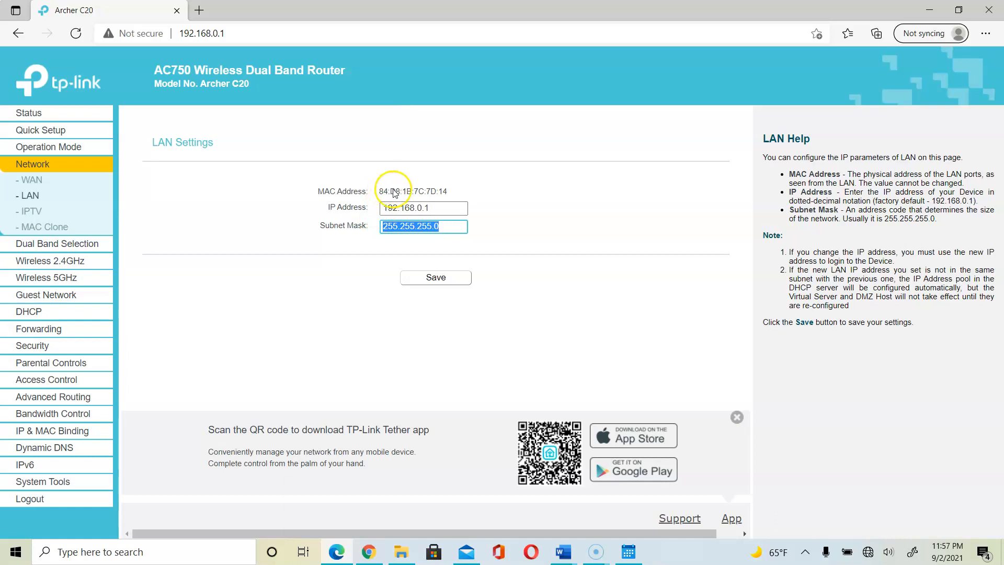
pyautogui.click(446, 278)
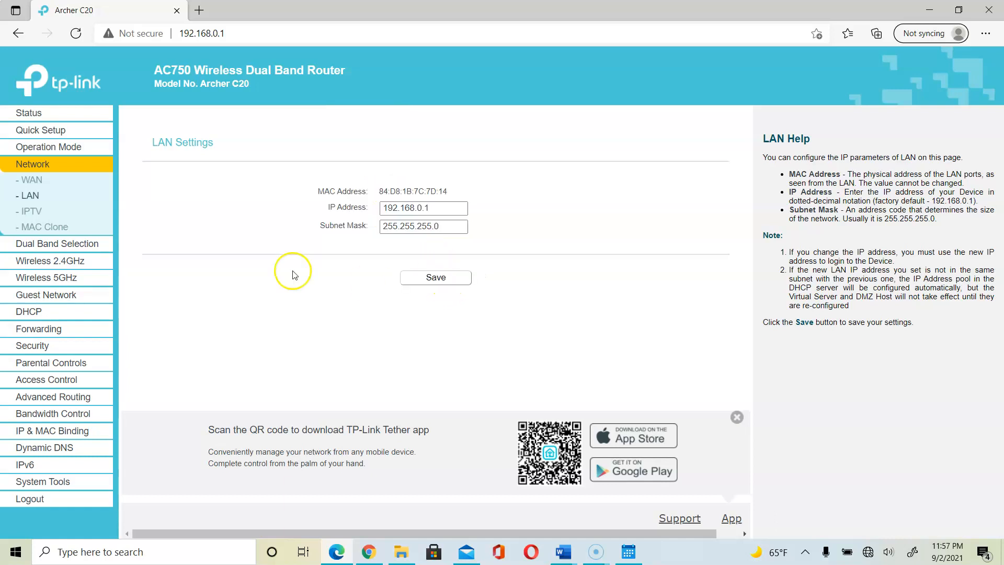
pyautogui.click(32, 211)
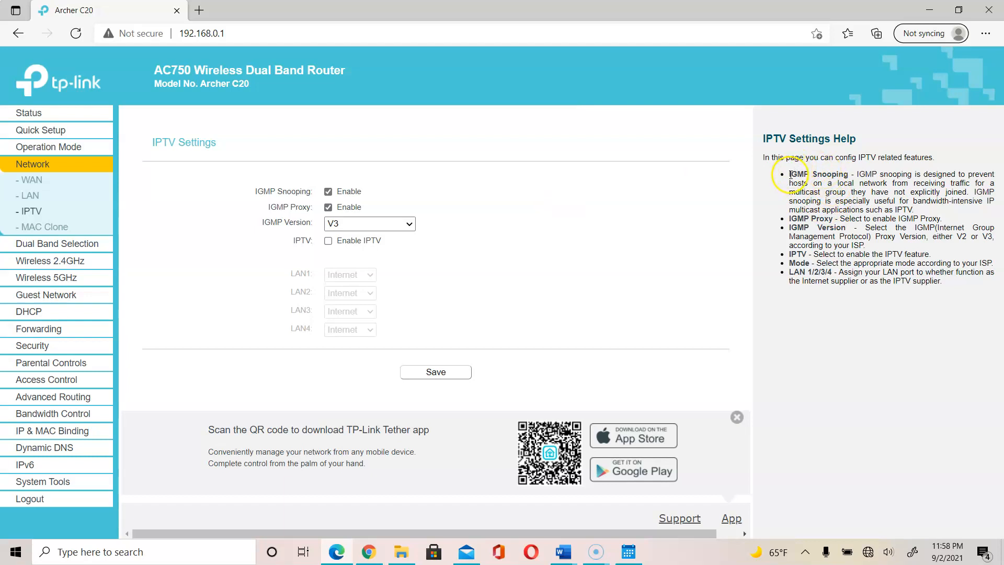
pyautogui.moveTo(789, 174); pyautogui.dragTo(927, 213)
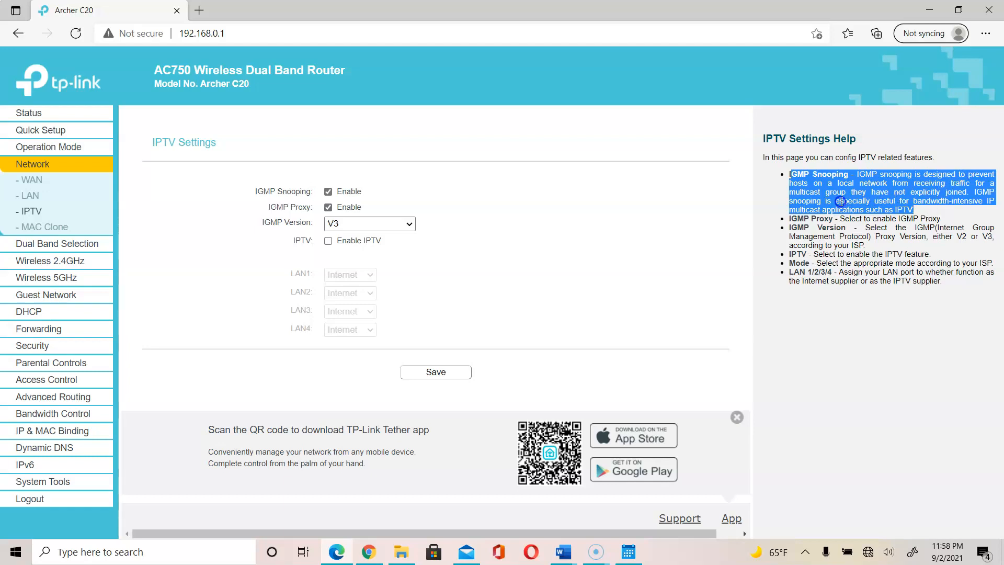
pyautogui.click(847, 194)
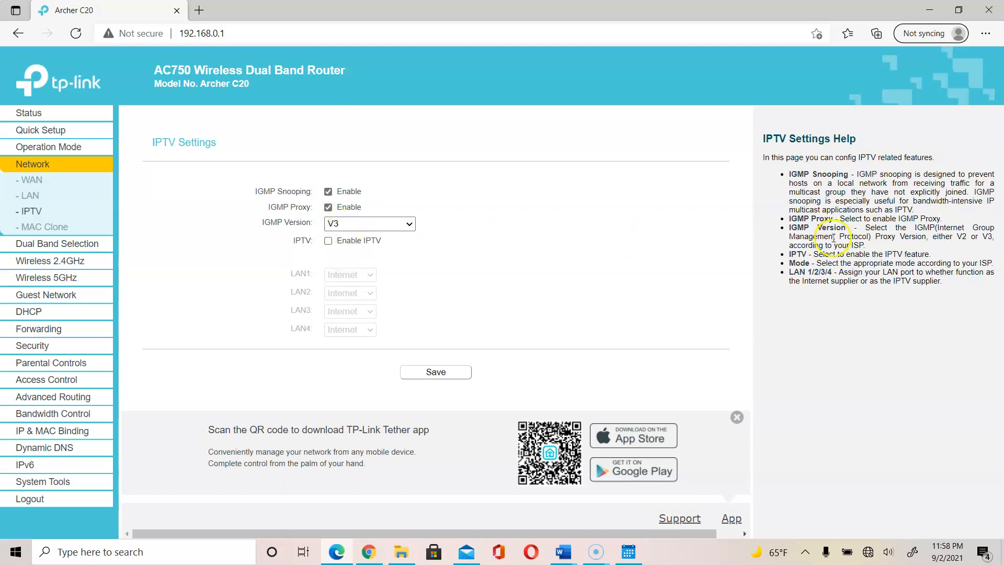
pyautogui.moveTo(845, 219); pyautogui.dragTo(966, 215)
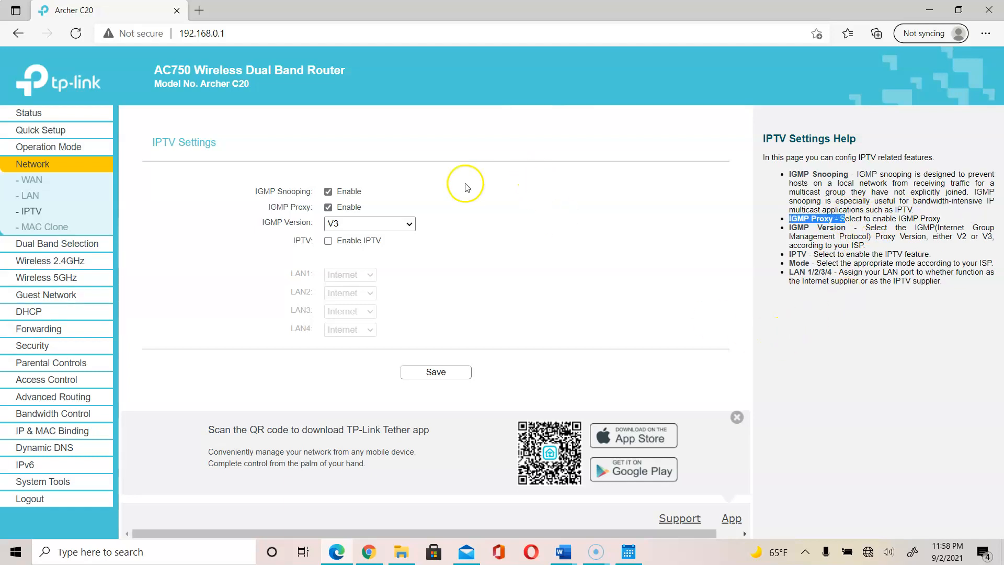
pyautogui.click(409, 219)
pyautogui.click(409, 220)
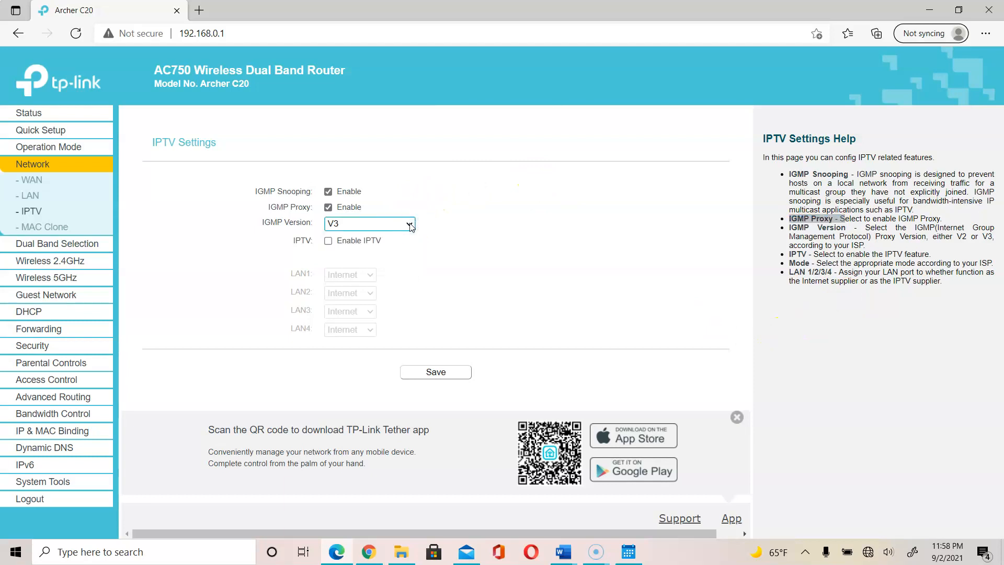
pyautogui.click(329, 242)
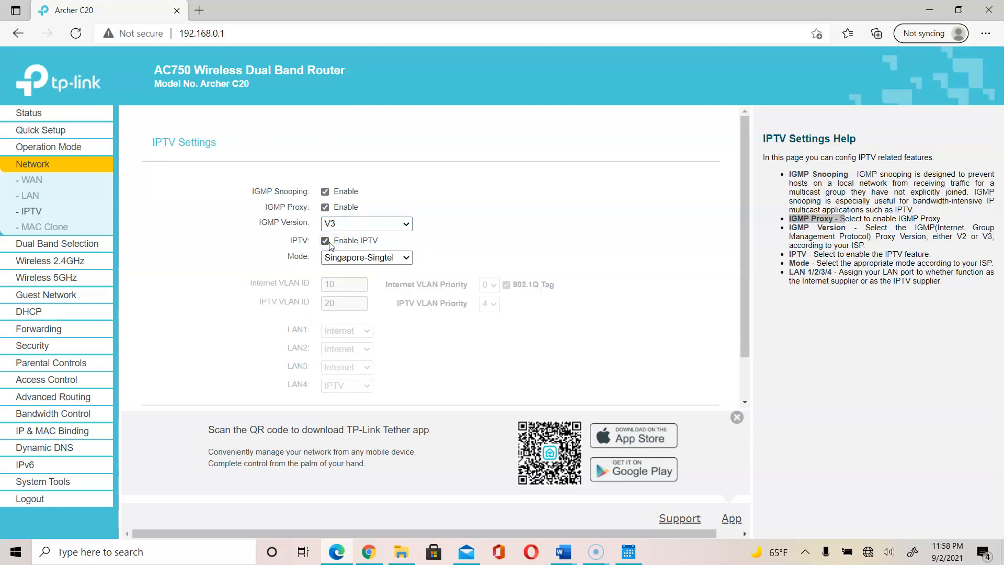
pyautogui.click(347, 257)
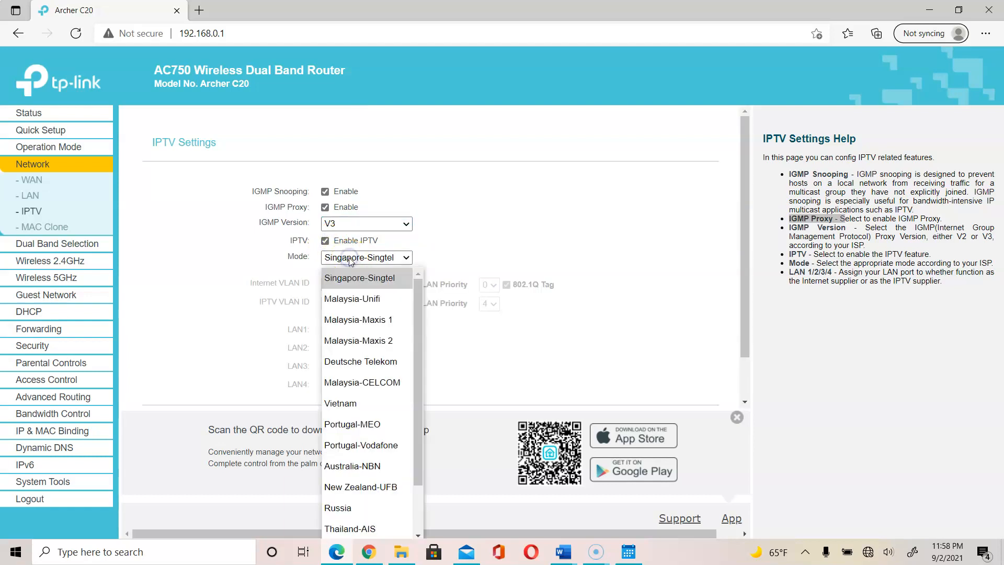
pyautogui.scroll(-1, 425, 324)
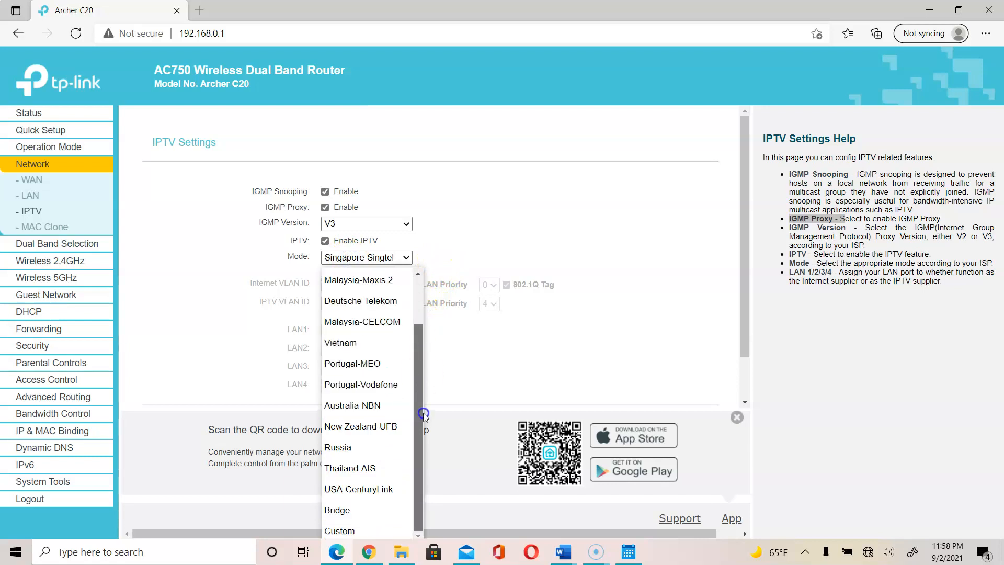
pyautogui.click(501, 351)
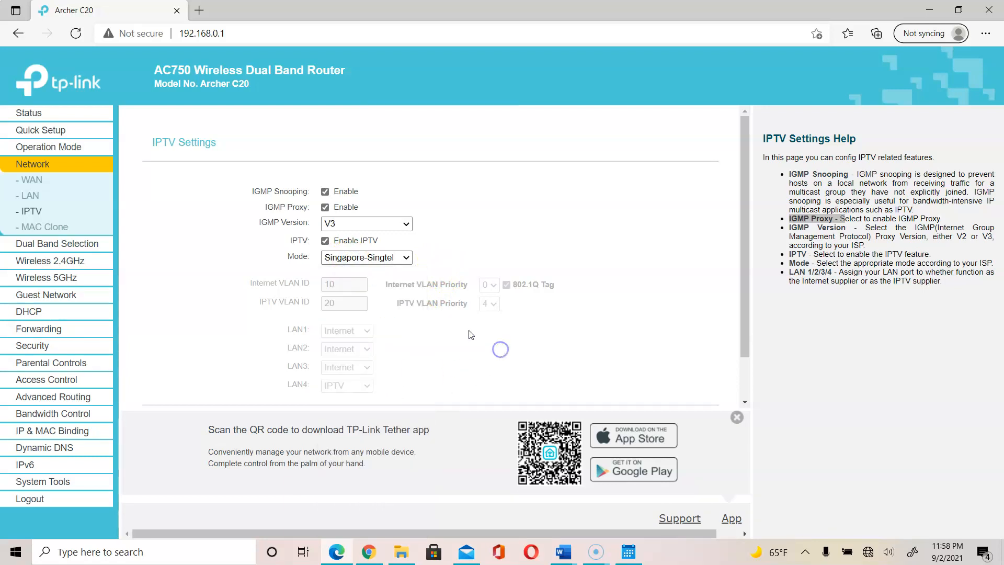
pyautogui.click(325, 242)
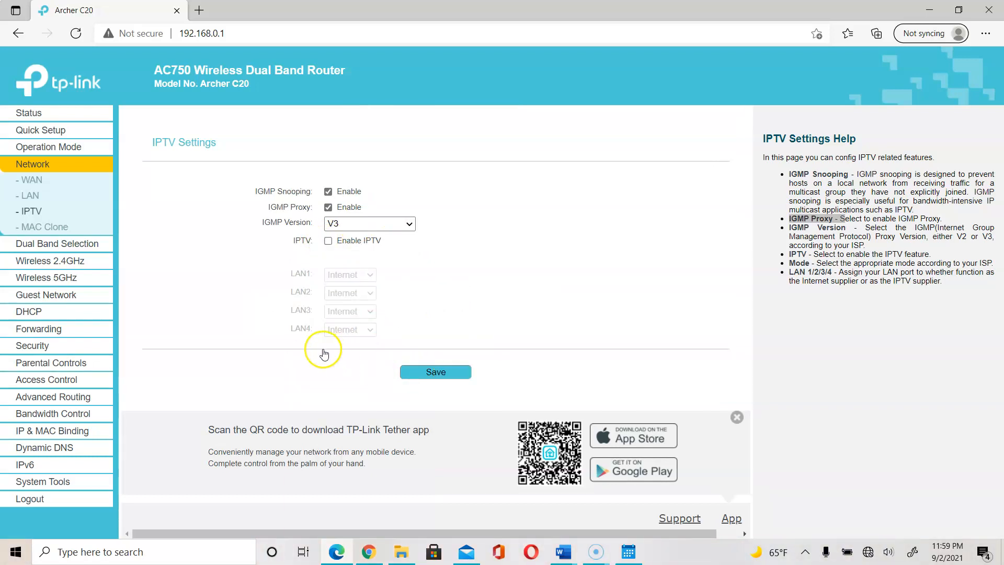
pyautogui.click(564, 552)
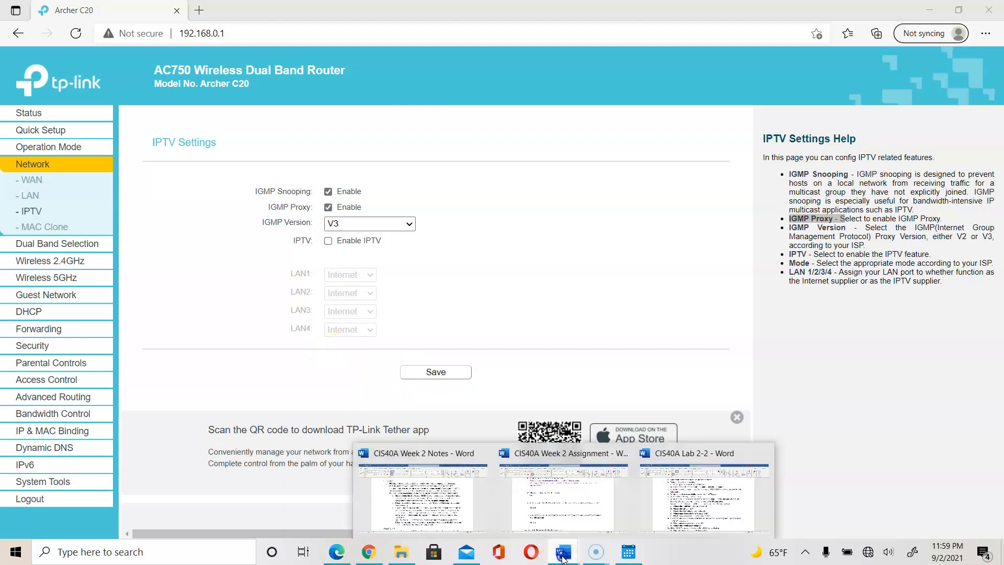
pyautogui.click(691, 496)
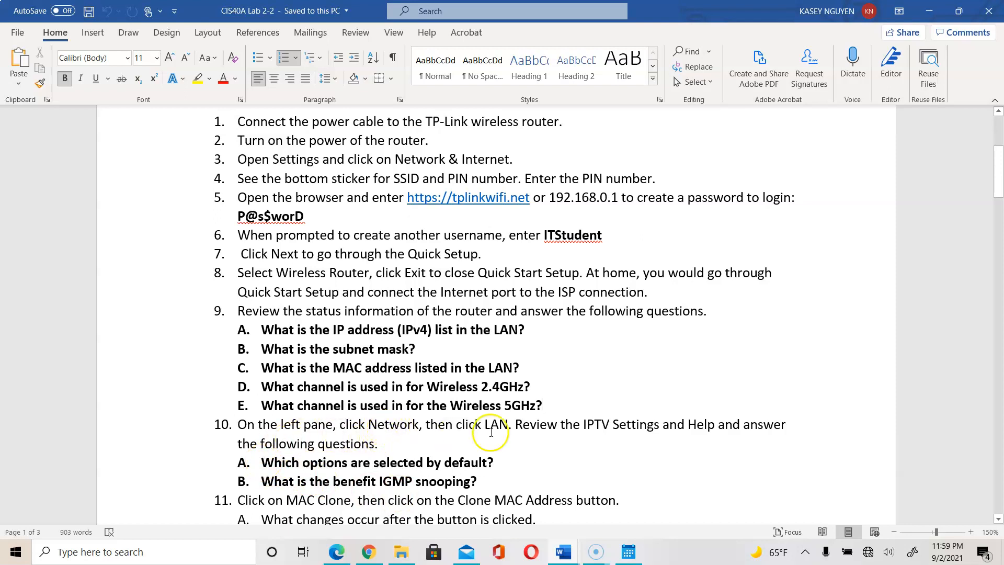
pyautogui.moveTo(515, 425); pyautogui.dragTo(527, 440)
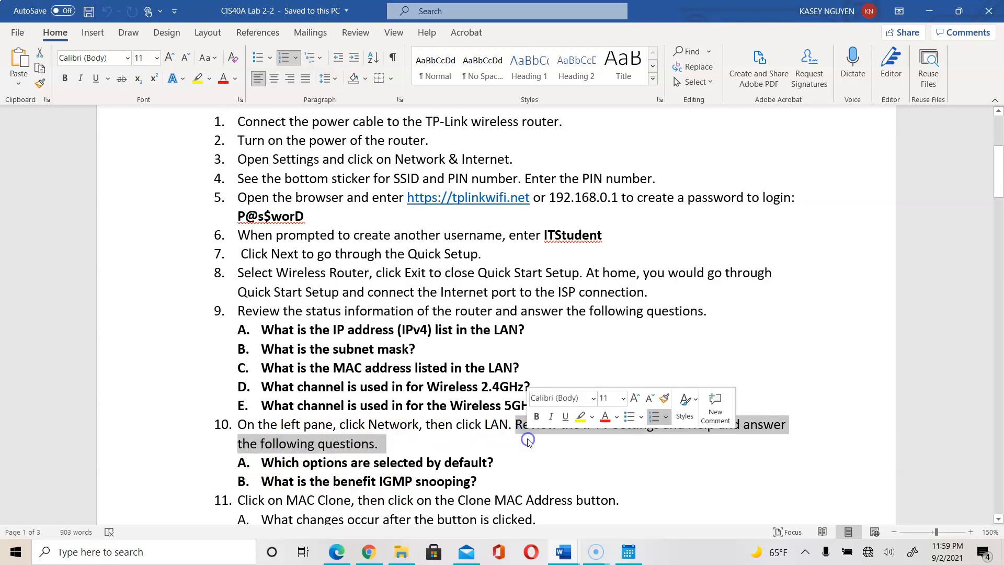
pyautogui.click(511, 464)
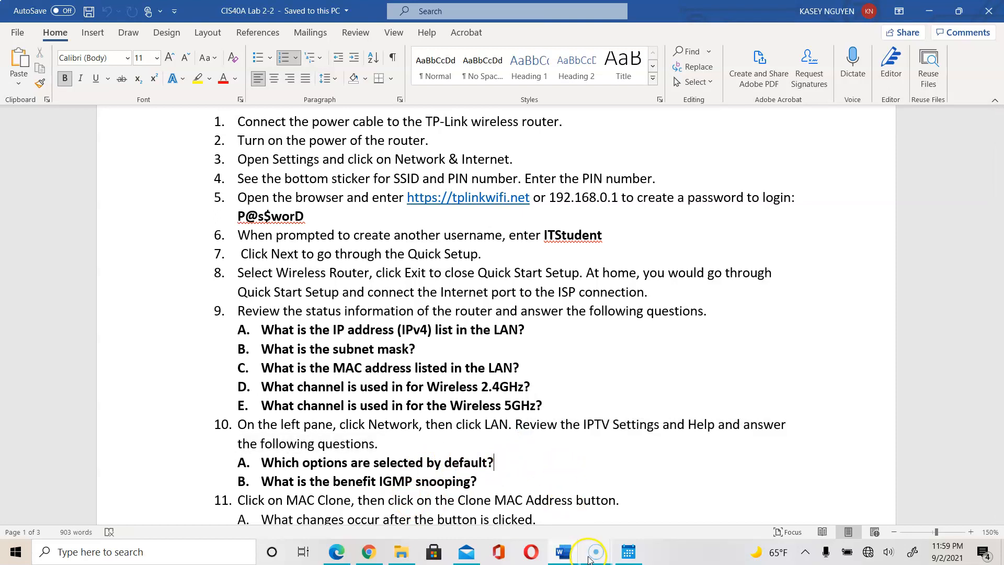
pyautogui.click(368, 553)
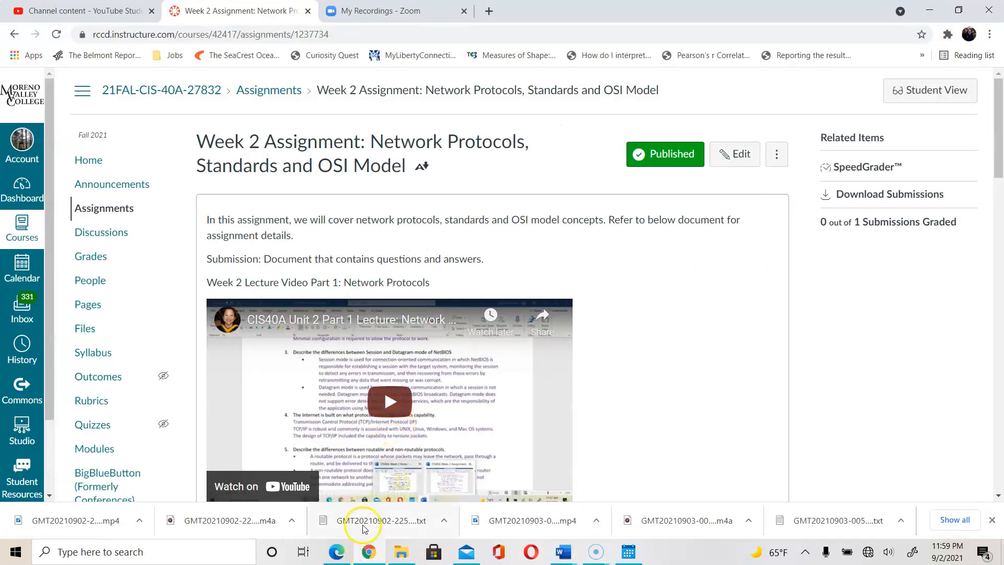
pyautogui.click(337, 552)
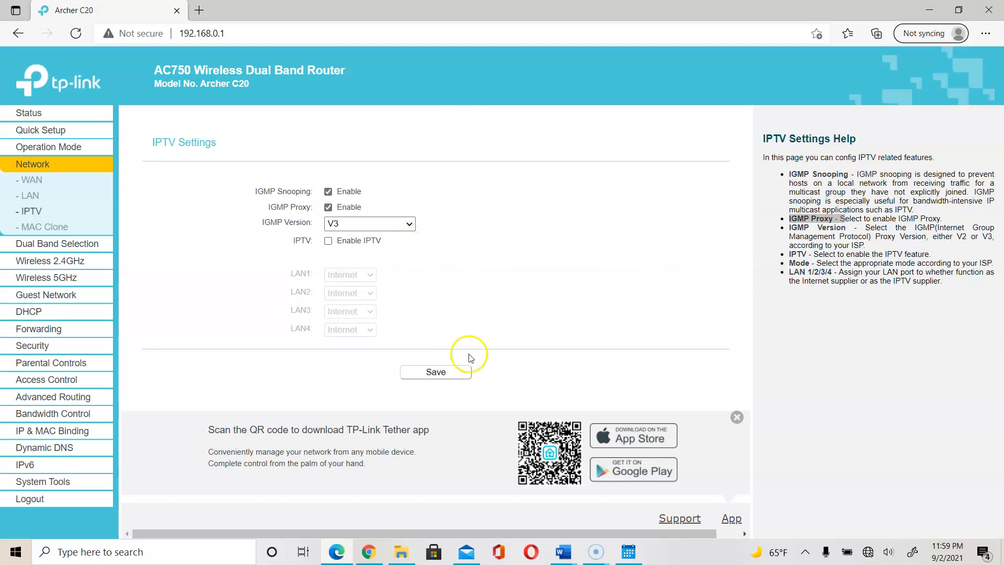
# Read the Lab 2-2 steps in Word, then return to the IPTV Settings page.
pyautogui.click(562, 550)
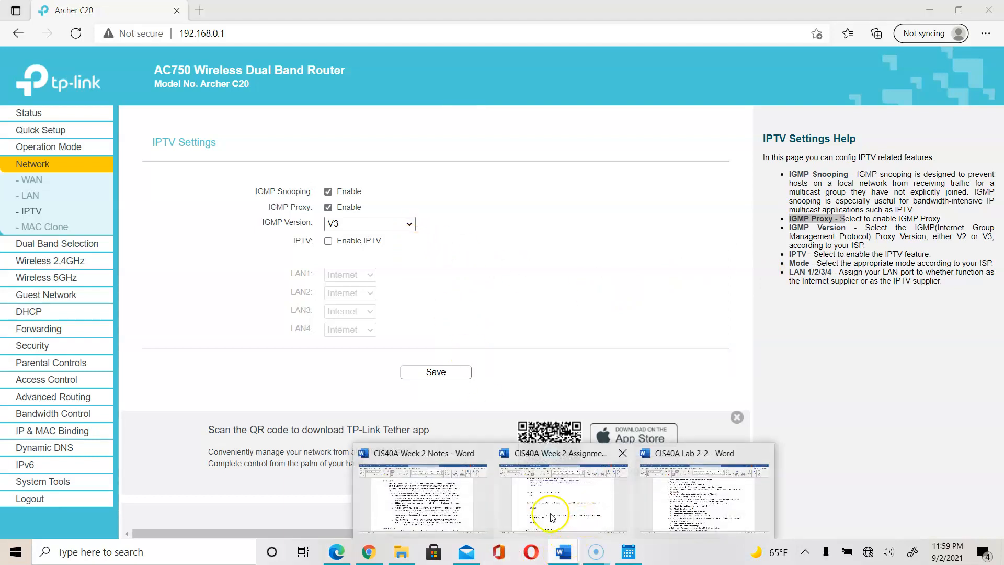
pyautogui.click(654, 503)
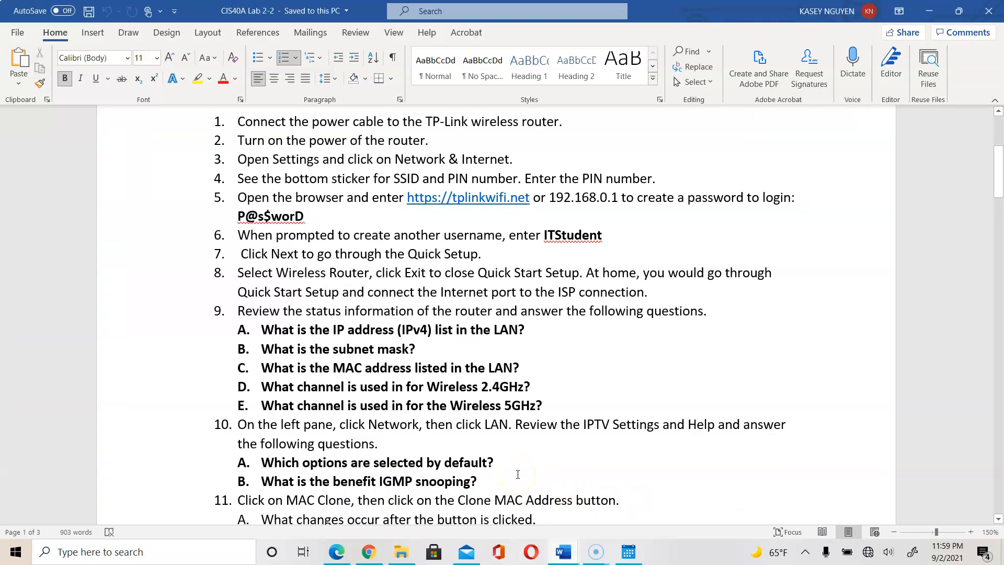
pyautogui.click(337, 552)
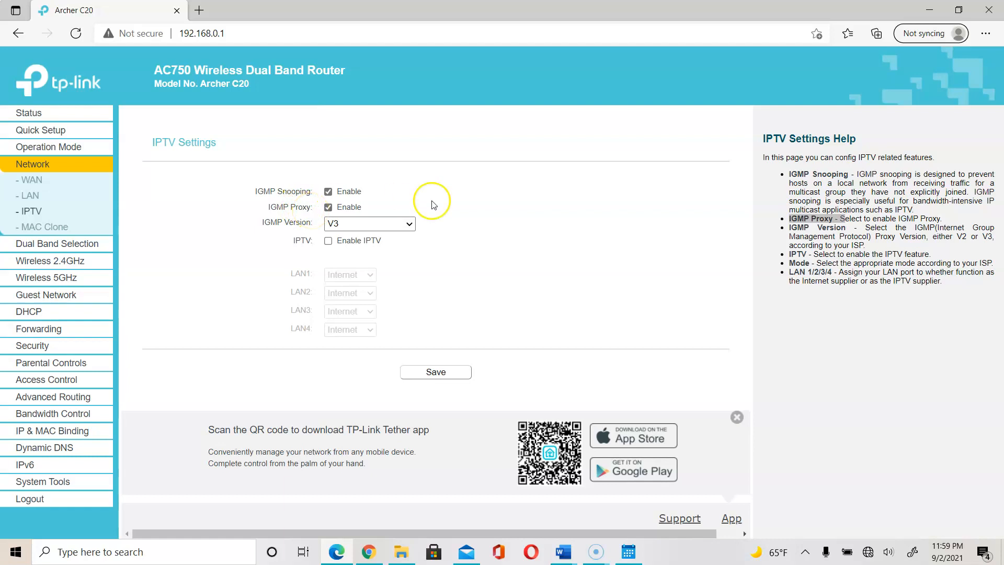
pyautogui.click(852, 171)
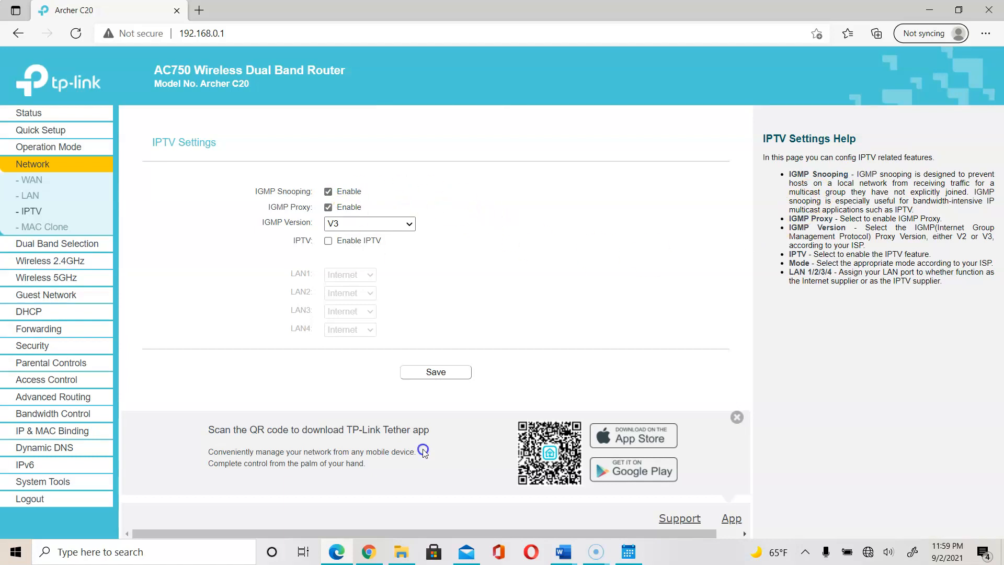
pyautogui.moveTo(570, 552)
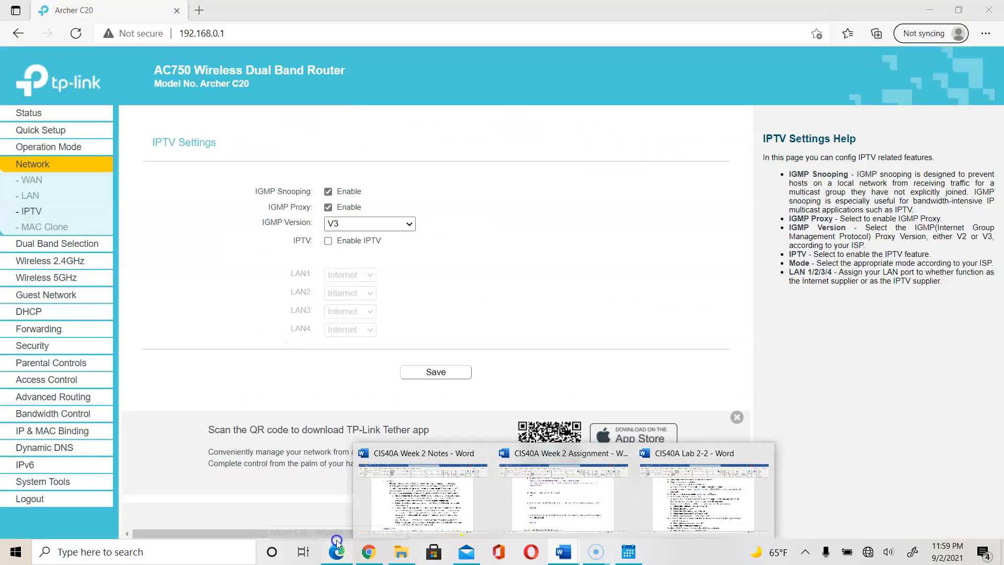
pyautogui.click(337, 550)
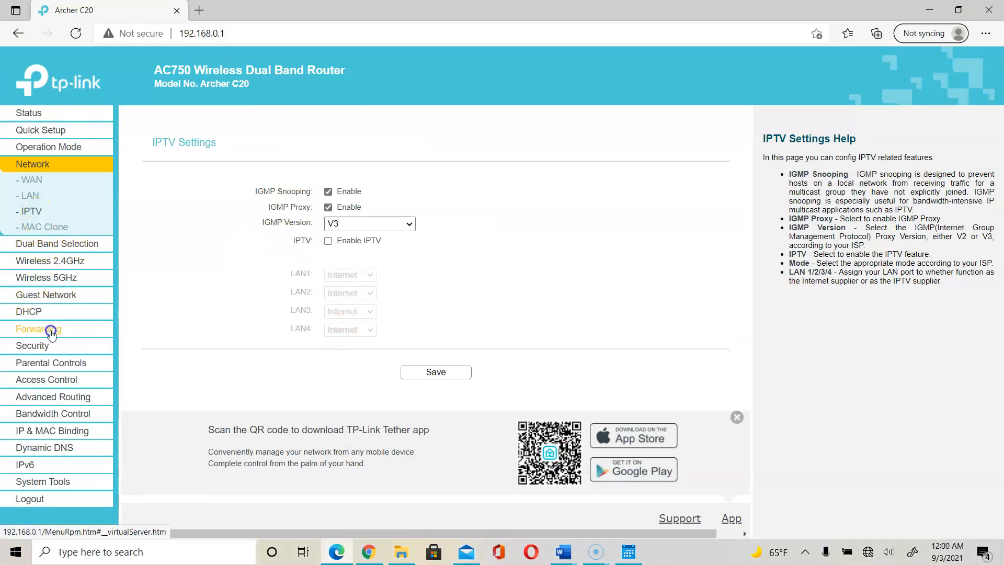
# Scroll Lab 2-2 to the IPTV, MAC Clone and MAC filtering steps, then switch back.
pyautogui.click(563, 555)
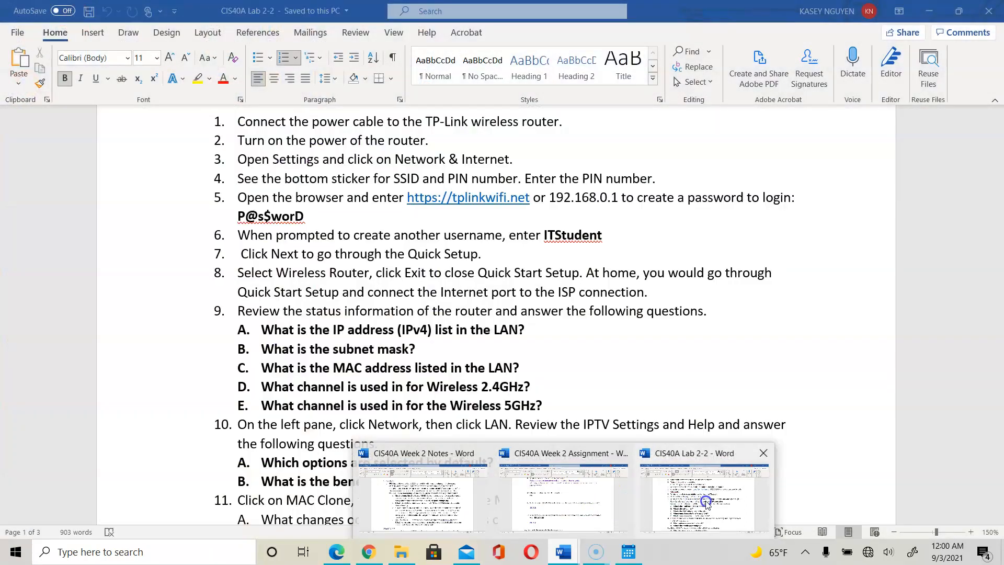
pyautogui.click(704, 499)
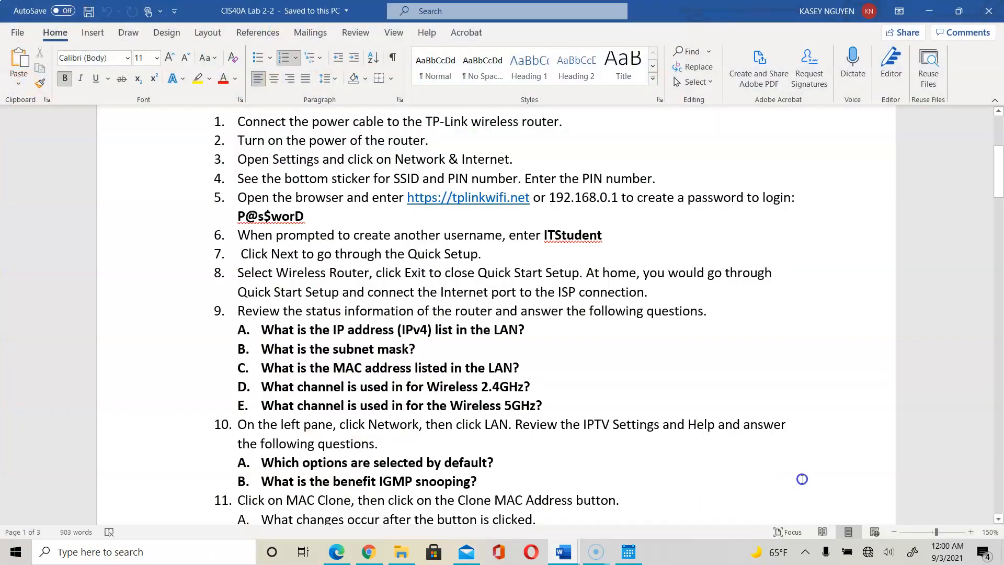
pyautogui.scroll(-5, 1000, 520)
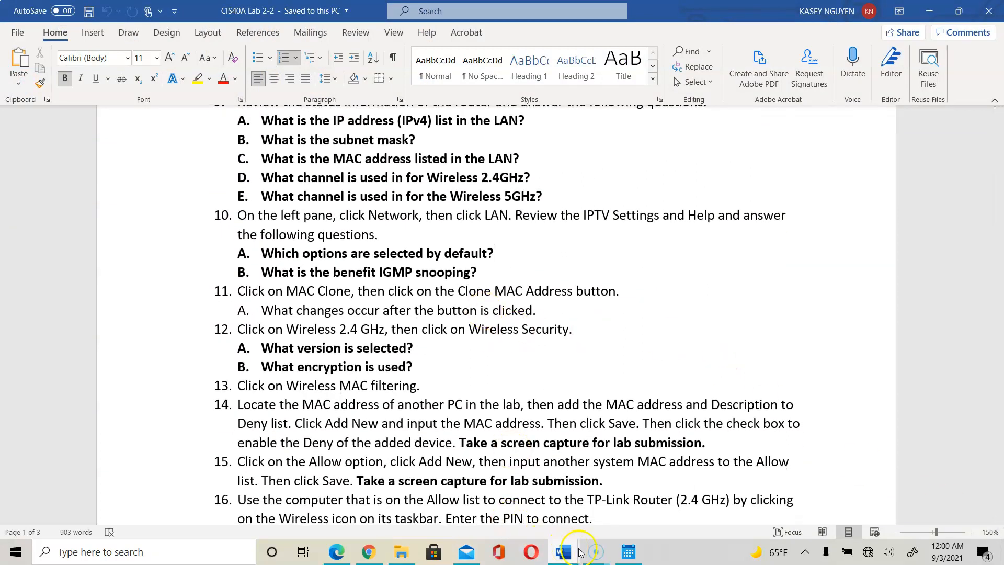
pyautogui.moveTo(595, 550)
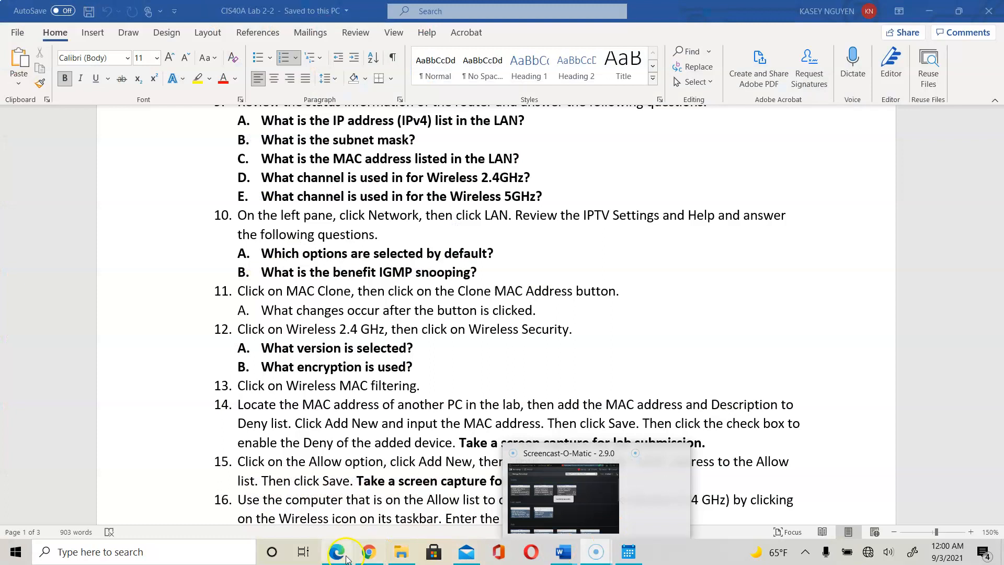
pyautogui.click(337, 552)
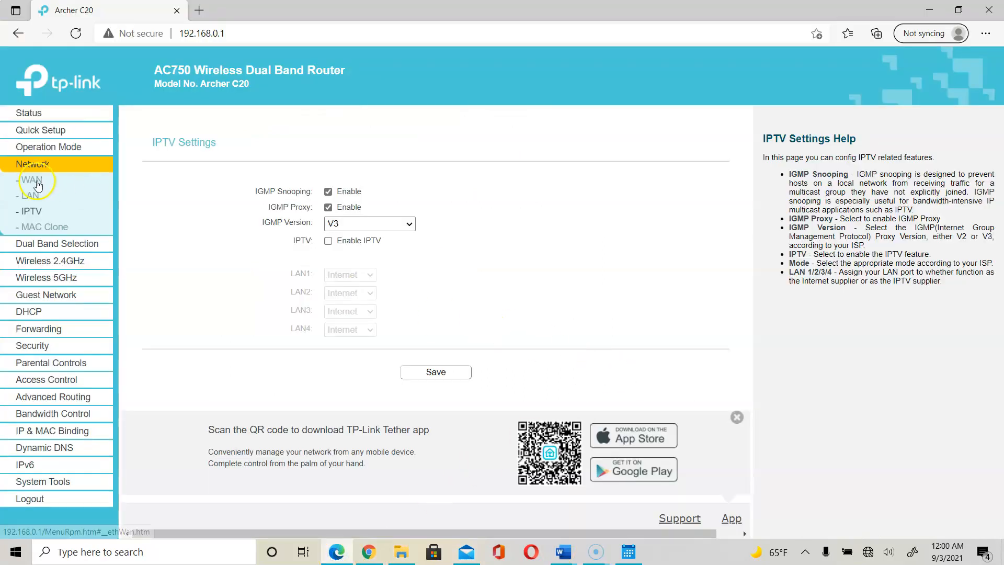
# Clone the PC's MAC 12:8E:89:A3:D3:2C into the WAN MAC Address on the MAC Clone page and save.
pyautogui.click(45, 227)
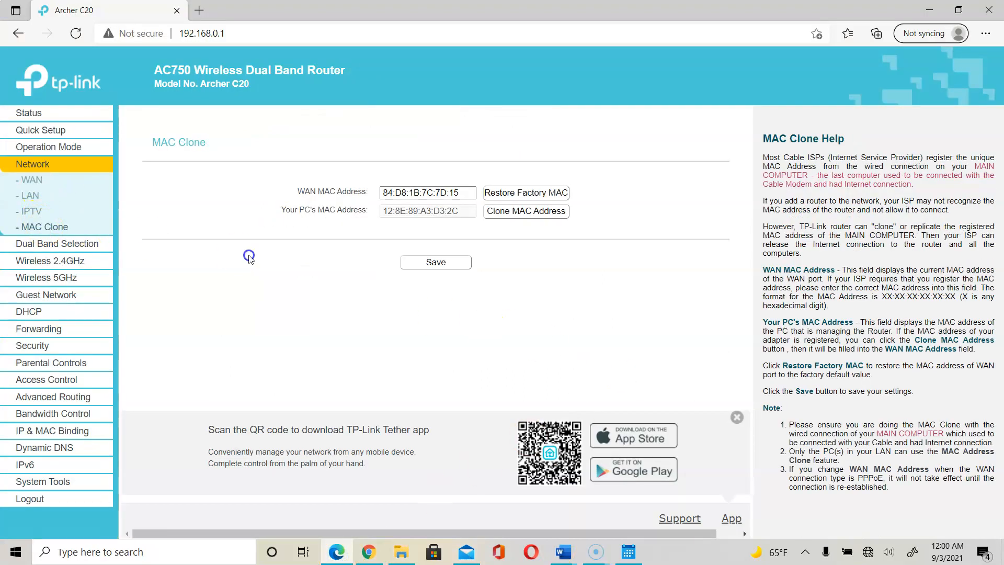
pyautogui.click(396, 195)
pyautogui.click(491, 211)
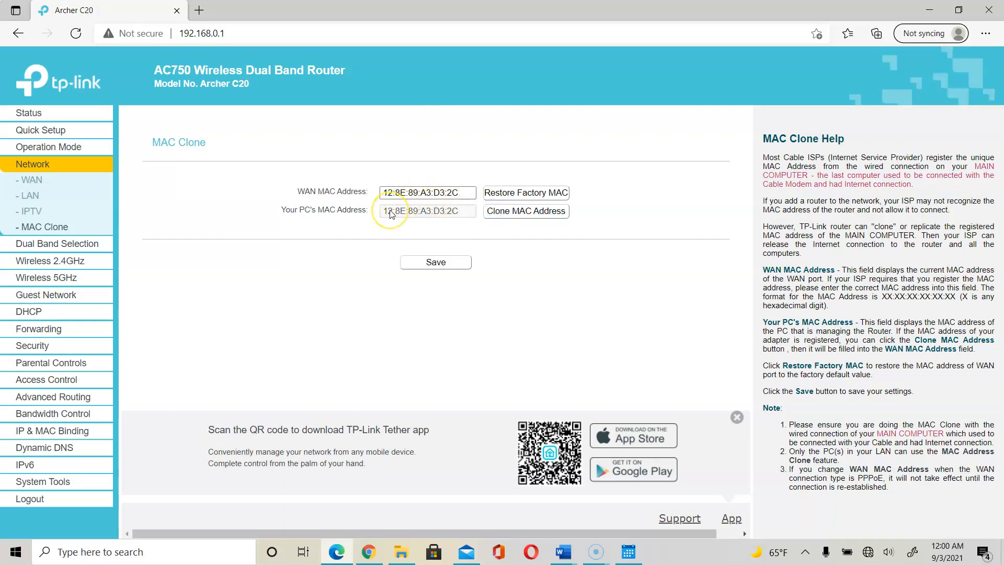
pyautogui.click(436, 263)
# Glance at the open Word document previews, then stay in the router's browser page.
pyautogui.click(508, 505)
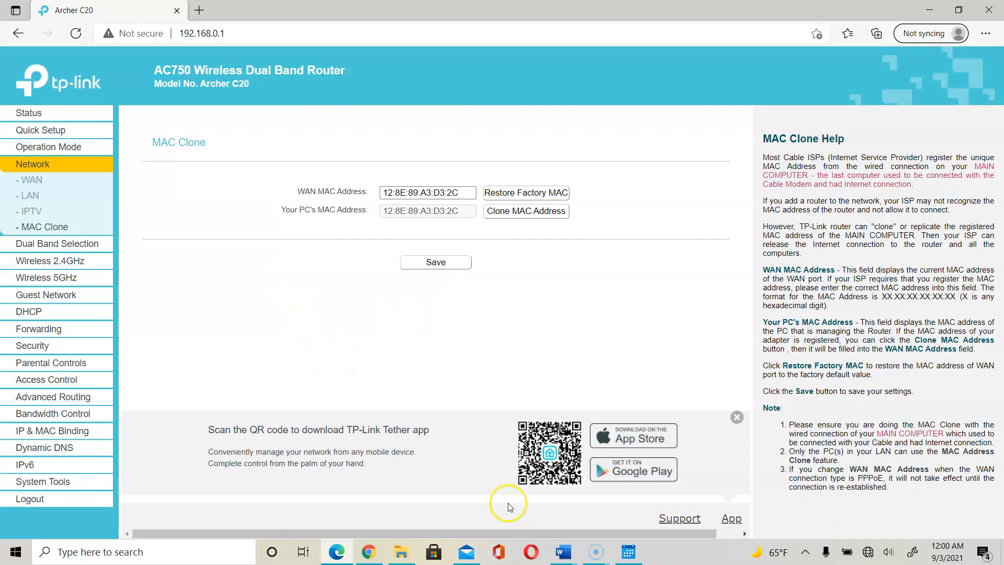
pyautogui.click(563, 551)
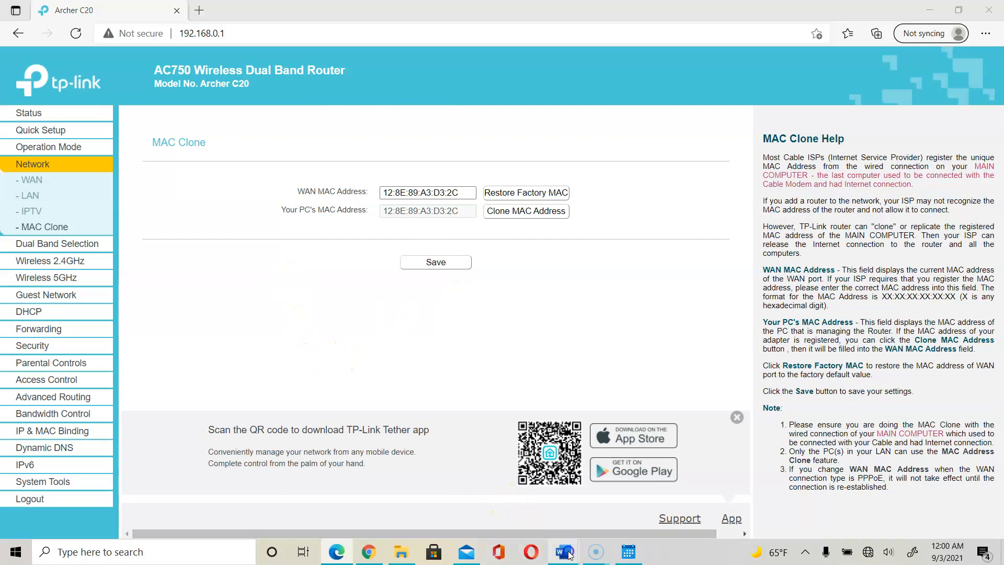
pyautogui.click(655, 367)
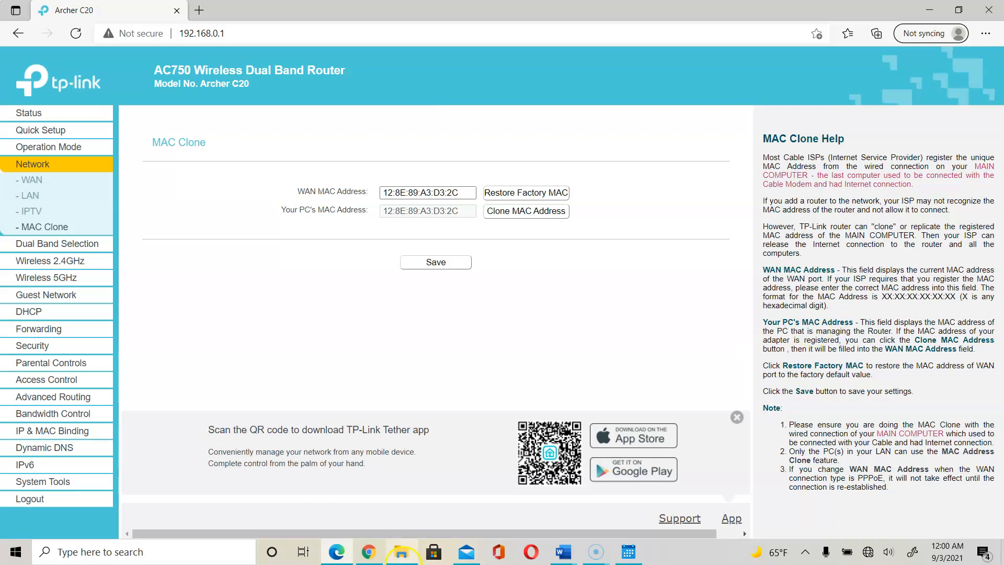
pyautogui.moveTo(370, 554)
pyautogui.moveTo(563, 553)
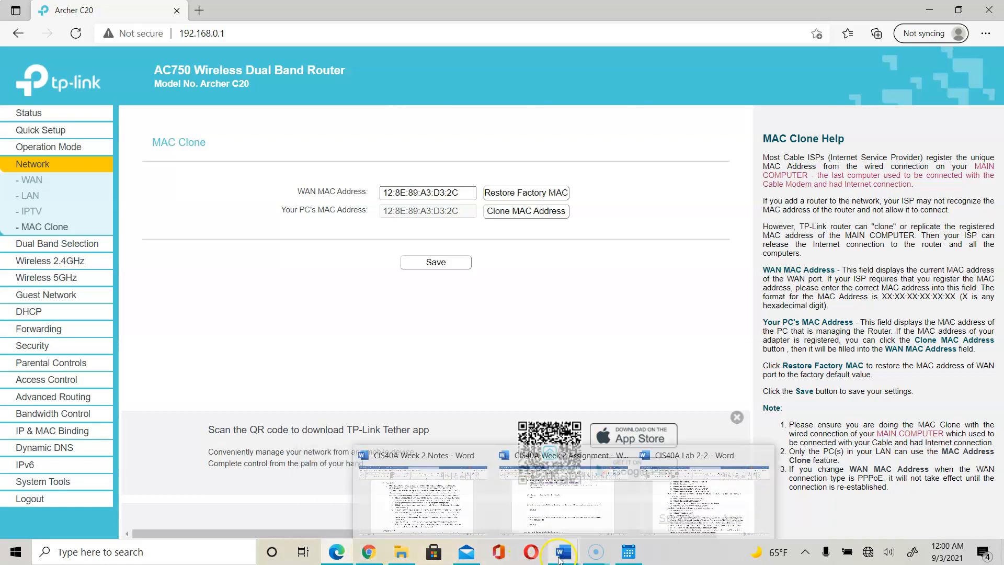
pyautogui.click(709, 509)
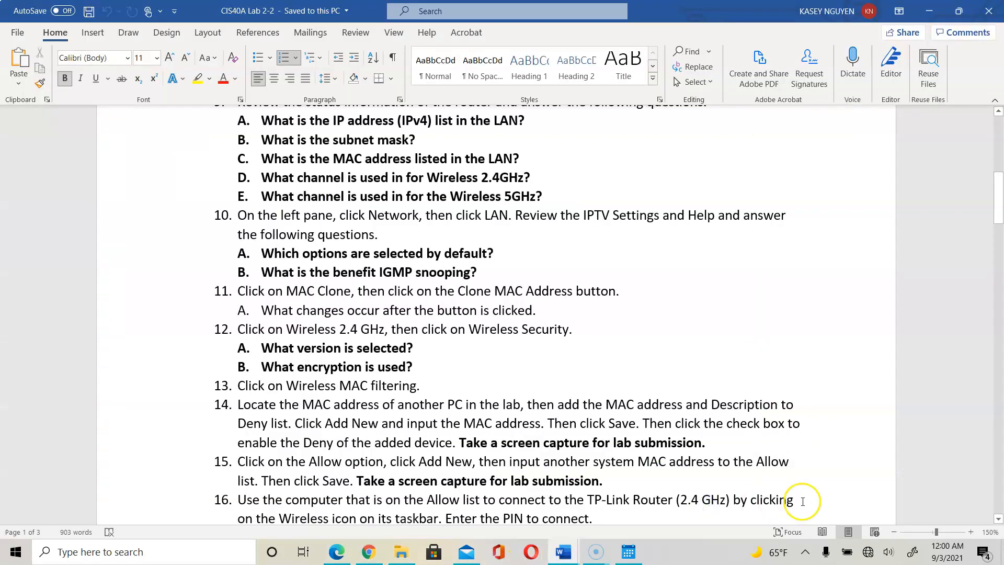
pyautogui.moveTo(722, 443); pyautogui.dragTo(460, 443)
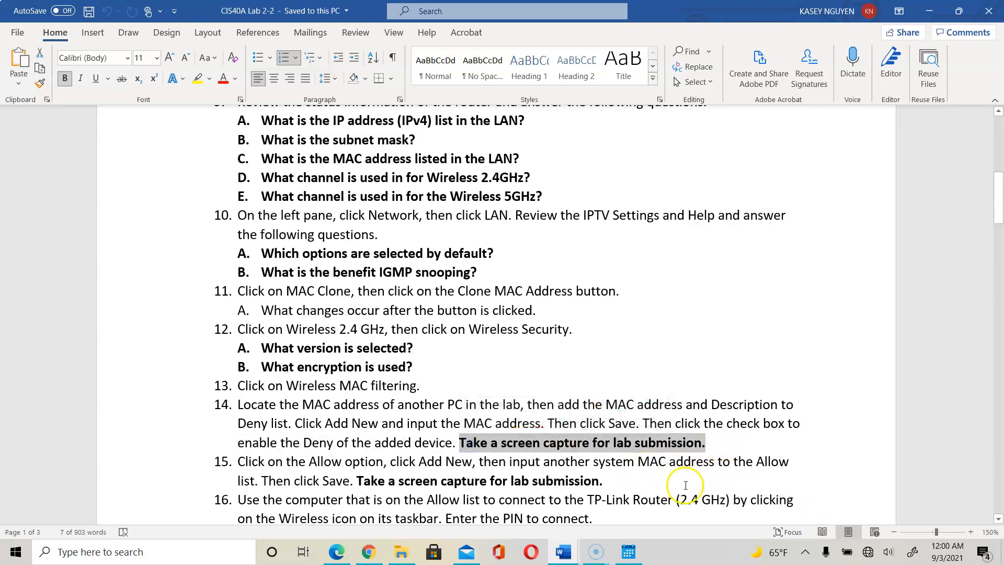
pyautogui.click(730, 441)
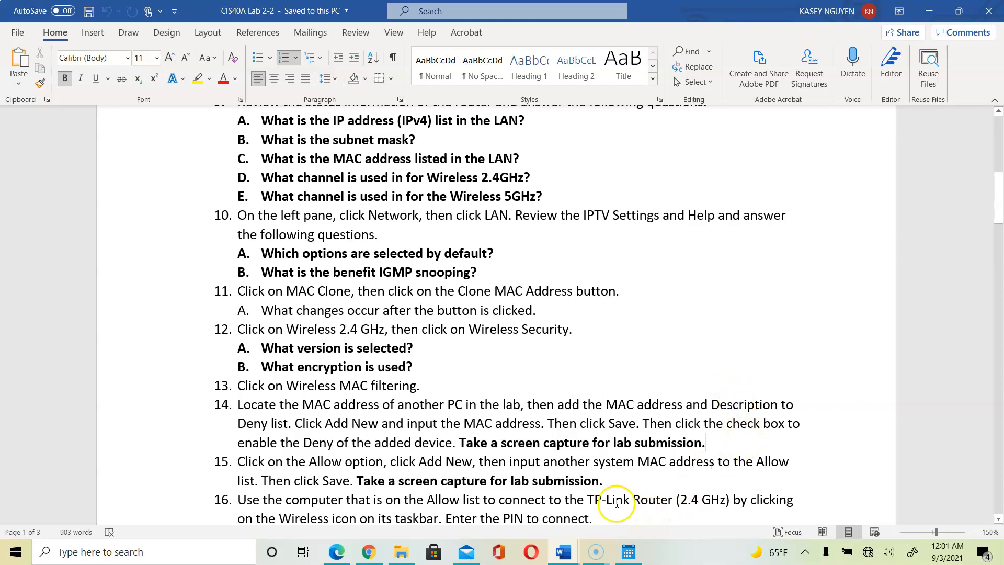
pyautogui.click(476, 463)
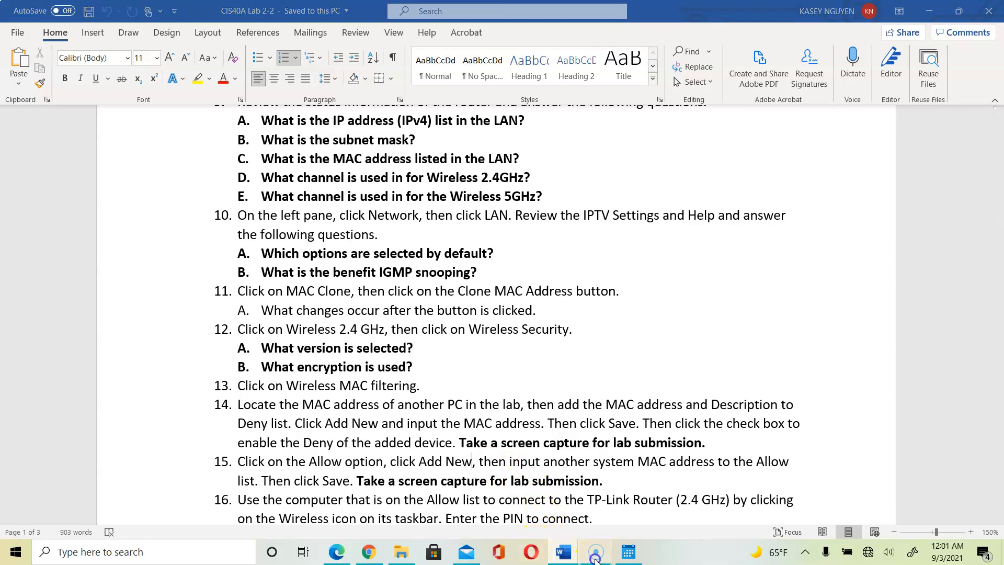
pyautogui.moveTo(595, 561)
pyautogui.click(336, 551)
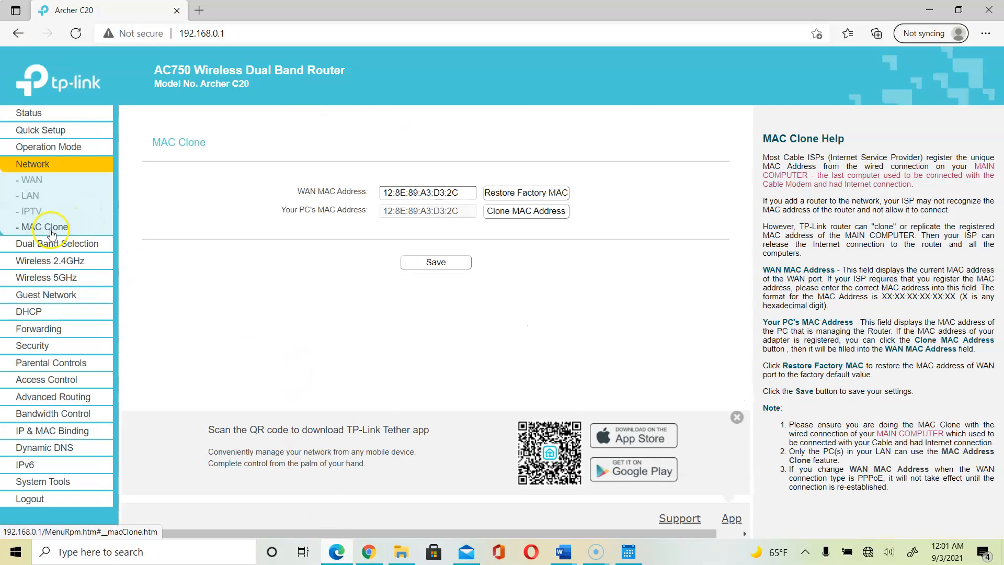
# Save the cloned WAN MAC address and look over the Dual Band Selection page.
pyautogui.click(448, 269)
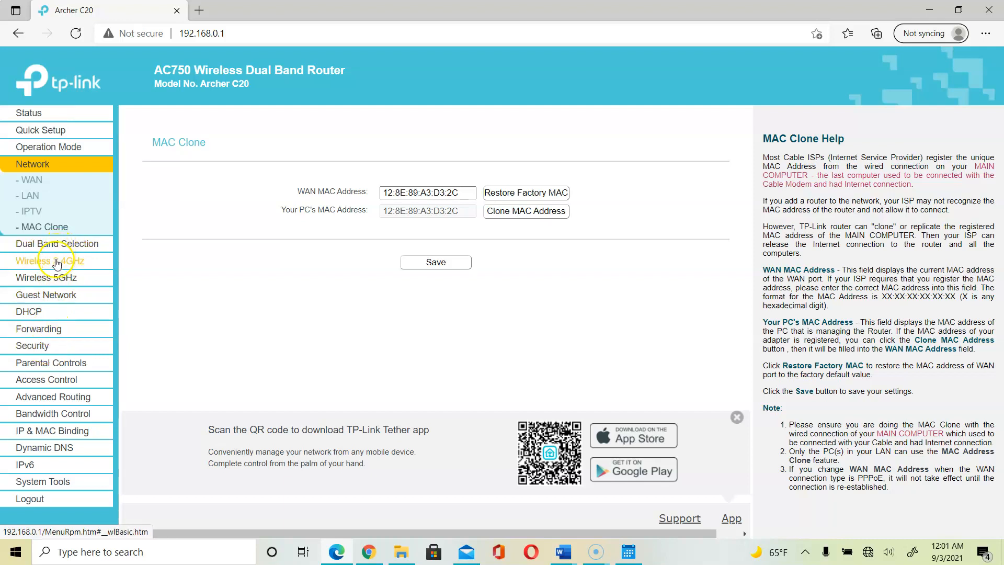
pyautogui.click(61, 243)
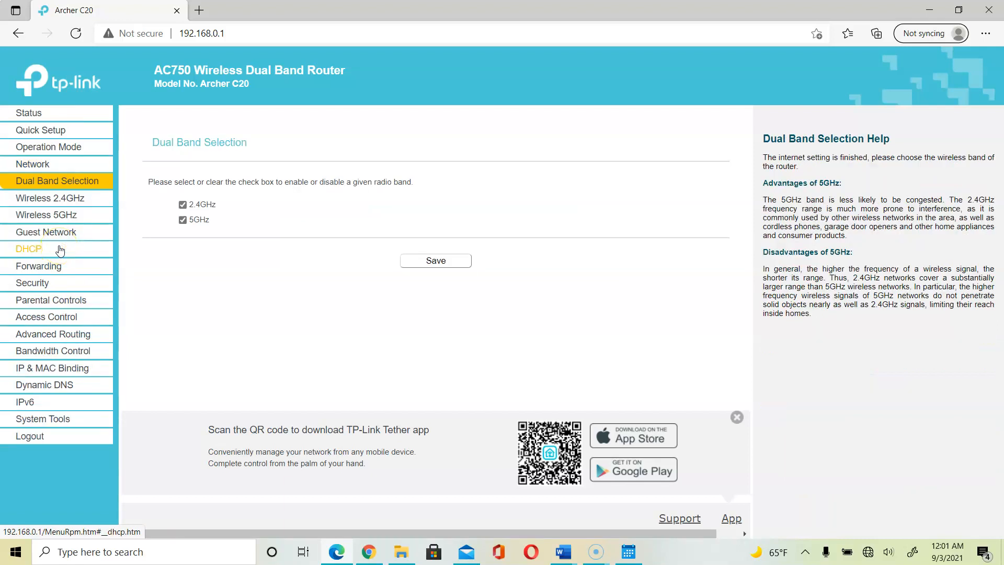
pyautogui.click(62, 197)
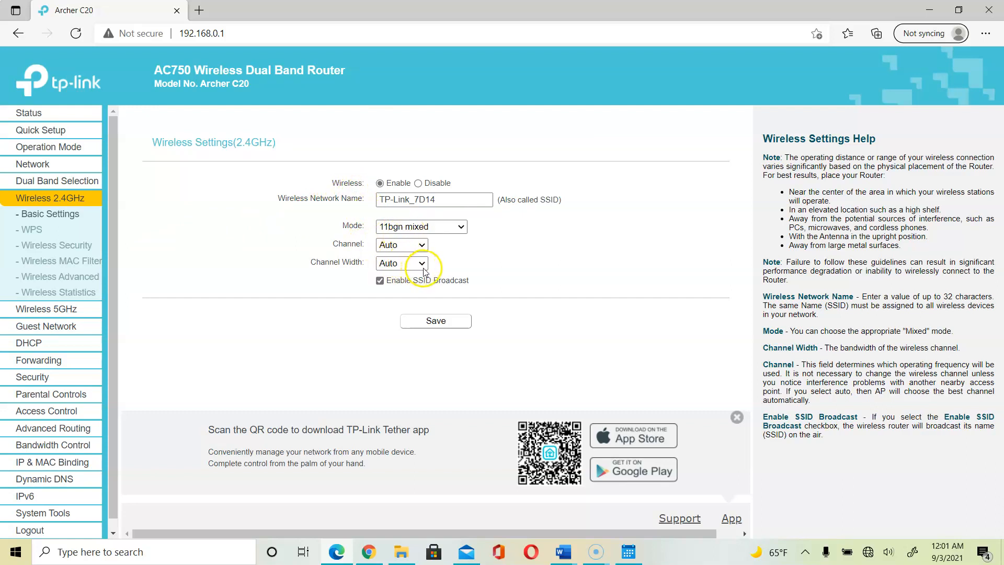
# Check the 2.4GHz Channel and Channel Width lists, keep both on Auto, and save.
pyautogui.click(421, 246)
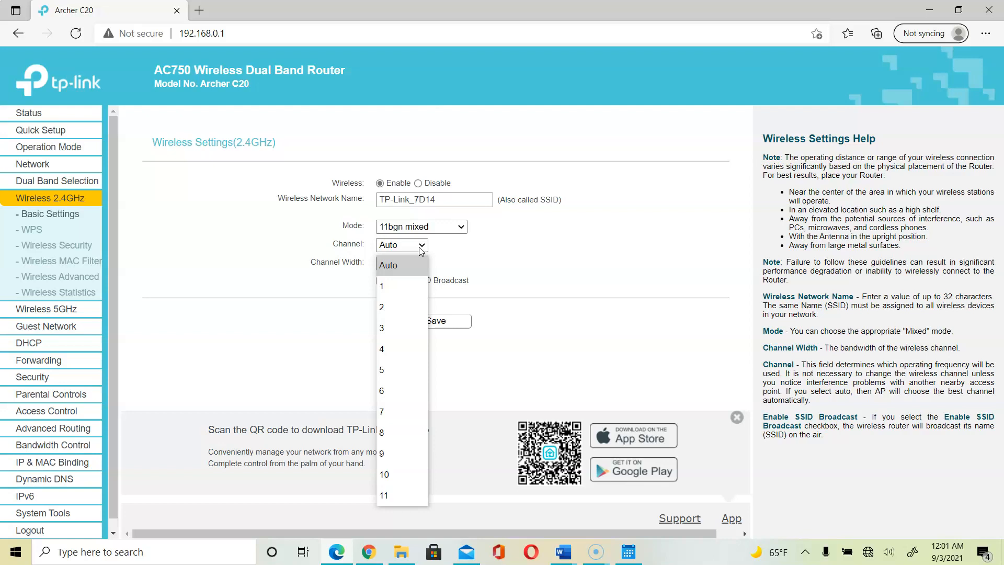
pyautogui.click(503, 243)
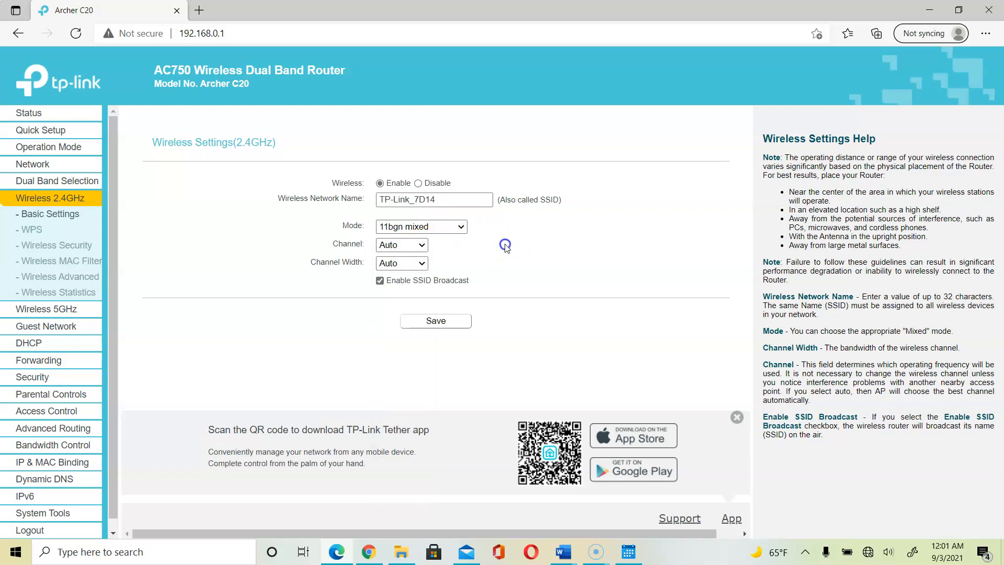
pyautogui.click(410, 265)
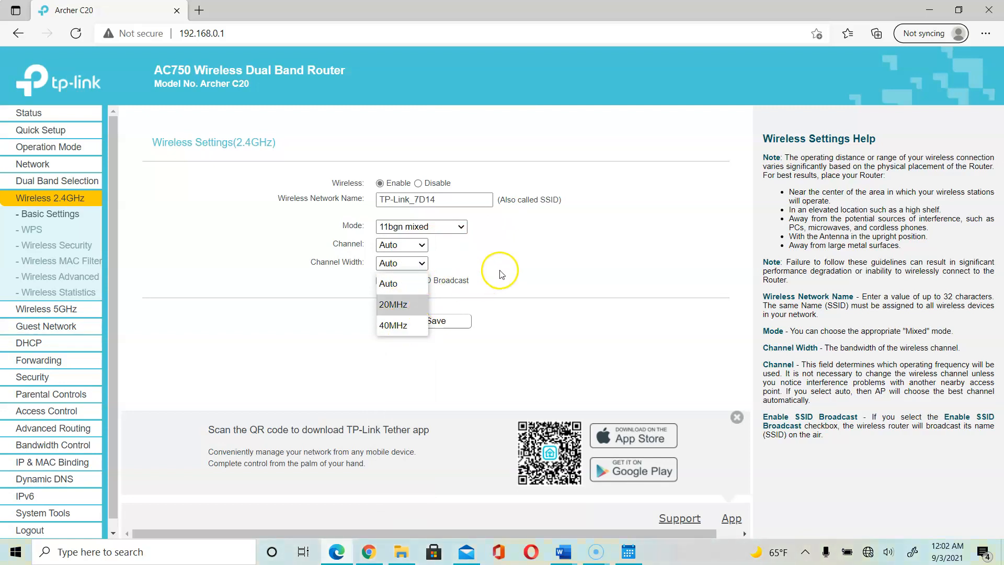
pyautogui.click(520, 270)
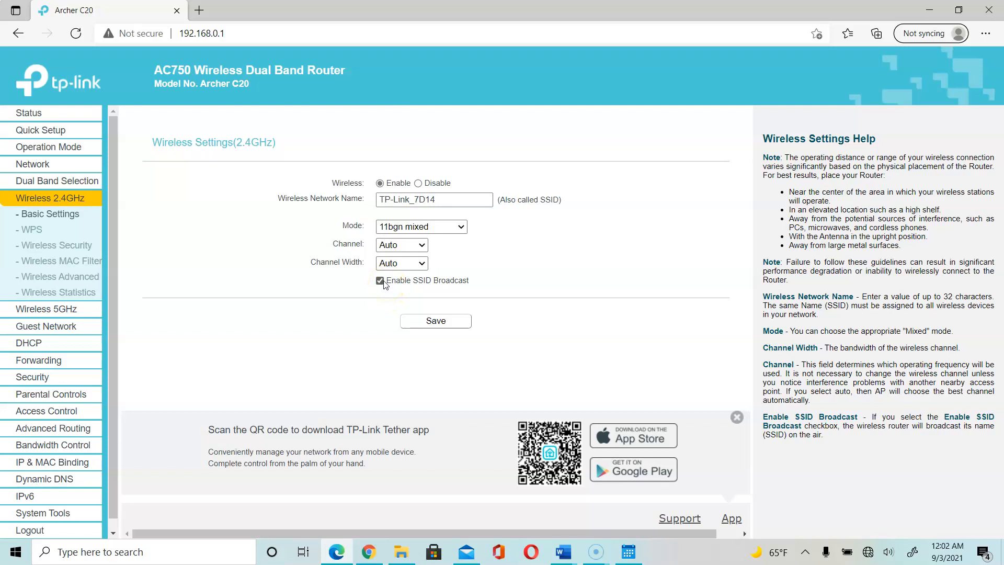
pyautogui.click(436, 320)
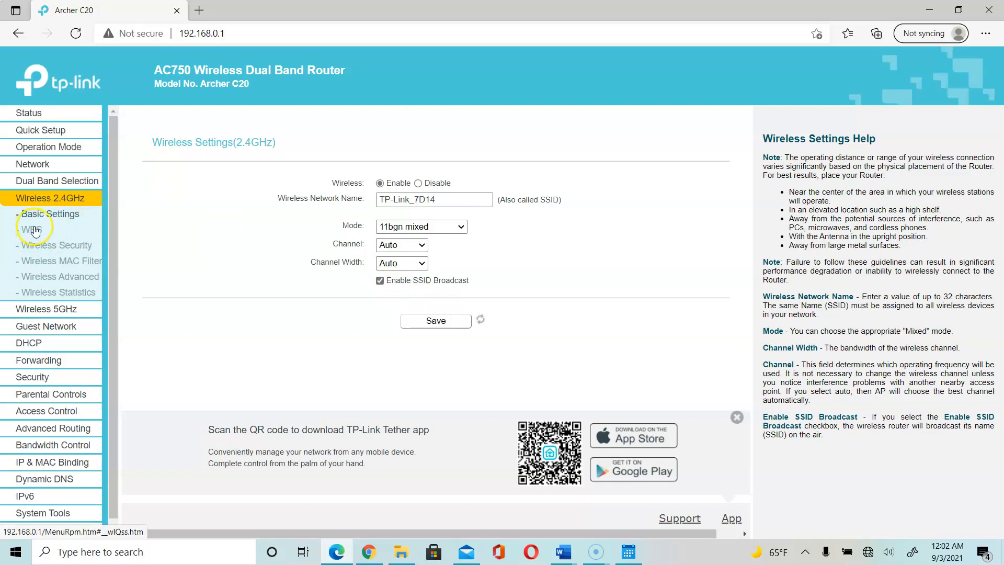
# Open the 2.4GHz WPS page and check its Wi-Fi Protected Setup heading and current PIN.
pyautogui.click(50, 215)
pyautogui.click(39, 230)
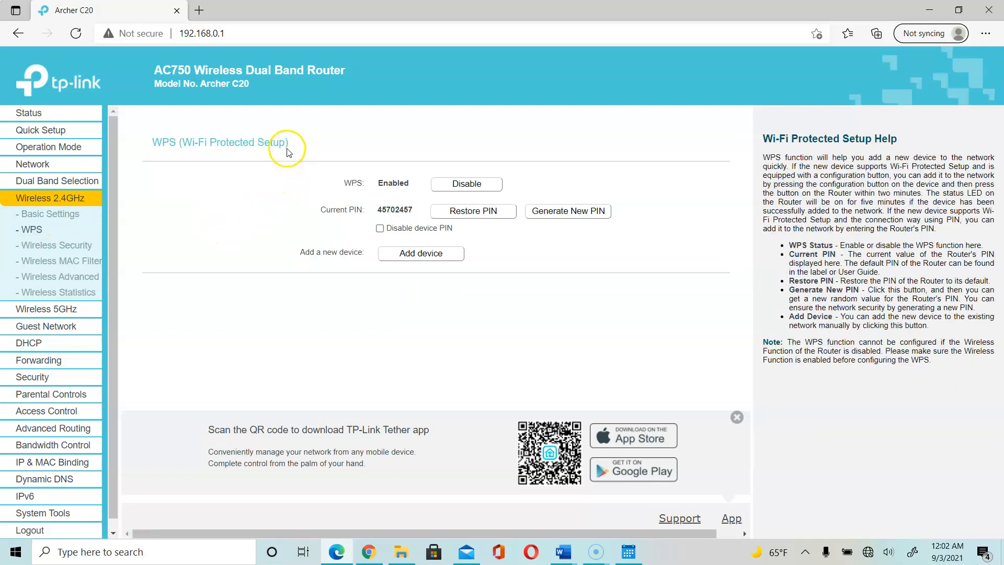
pyautogui.moveTo(292, 150); pyautogui.dragTo(182, 142)
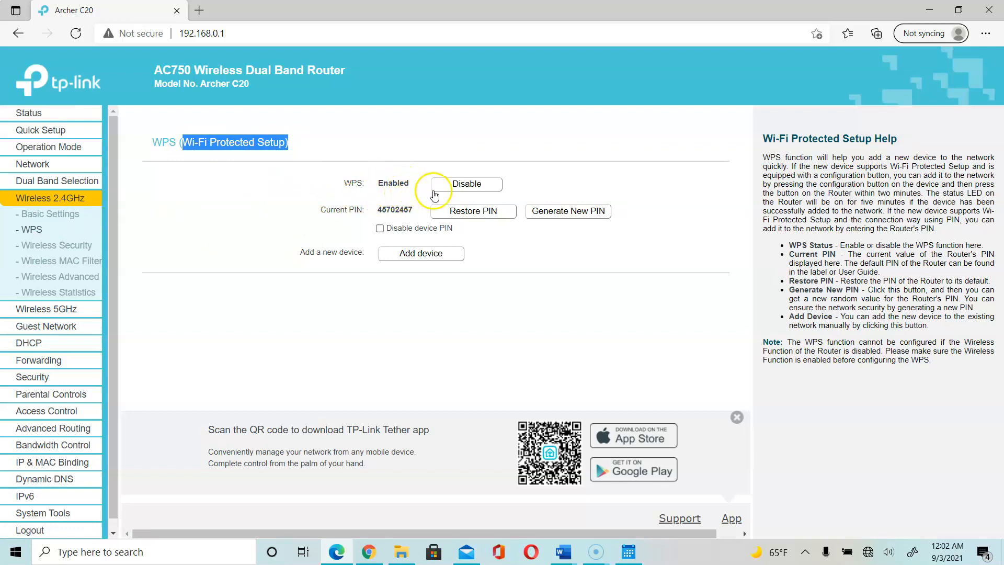
pyautogui.moveTo(361, 215); pyautogui.dragTo(417, 216)
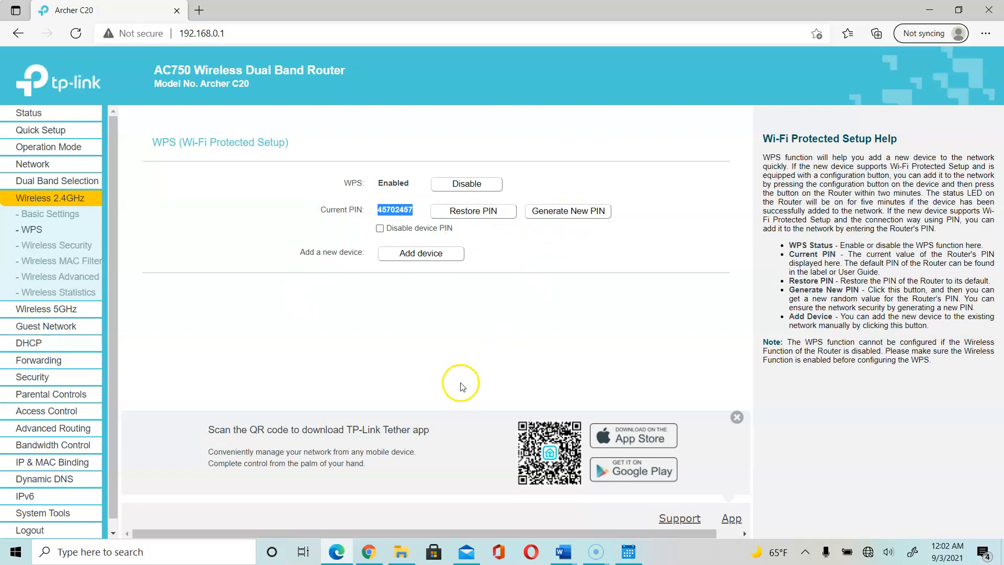
# Preview Add Device with the Enter new device PIN option, then go back without adding.
pyautogui.click(422, 258)
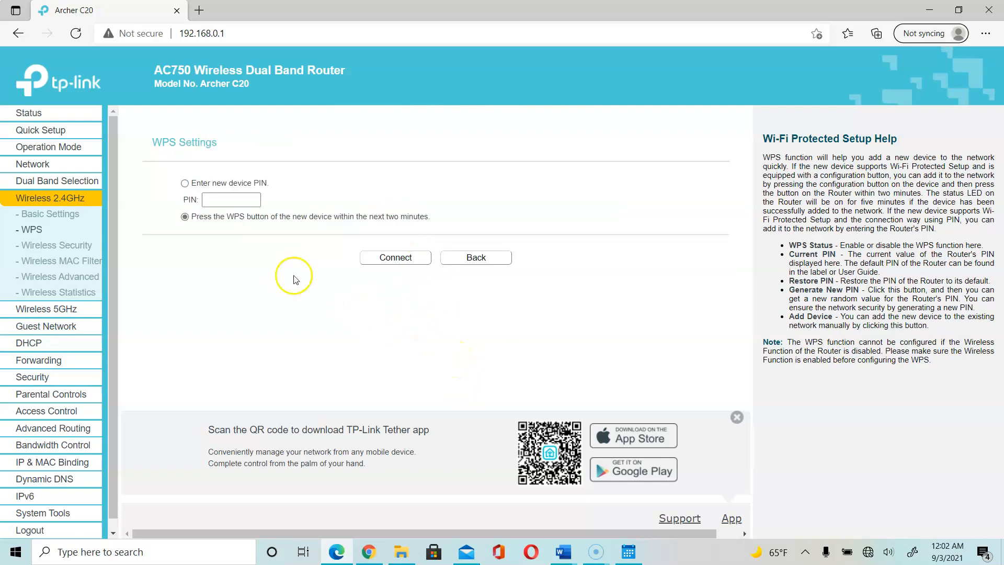
pyautogui.click(184, 184)
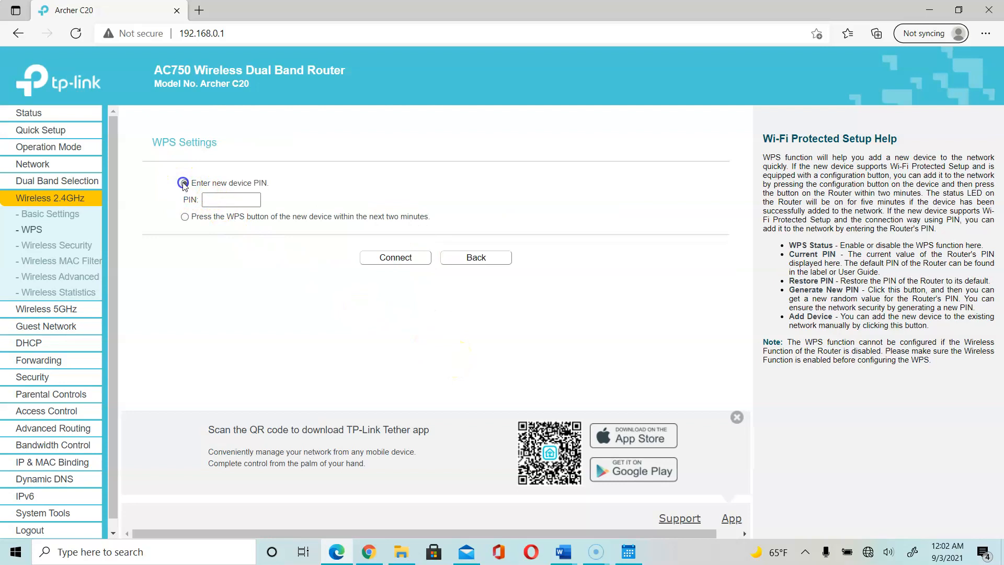
pyautogui.click(229, 198)
pyautogui.click(185, 217)
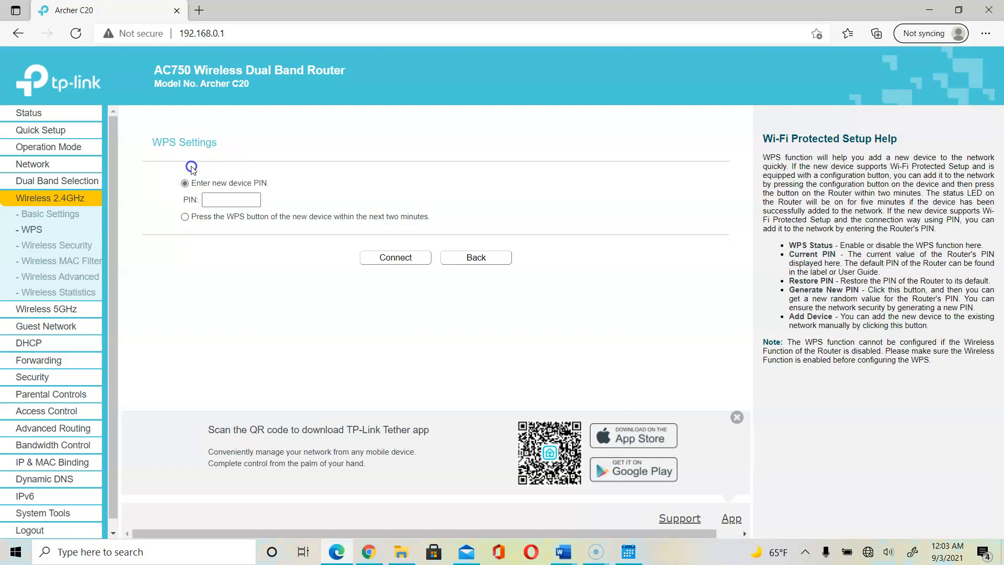
pyautogui.click(207, 199)
pyautogui.click(331, 307)
pyautogui.click(475, 257)
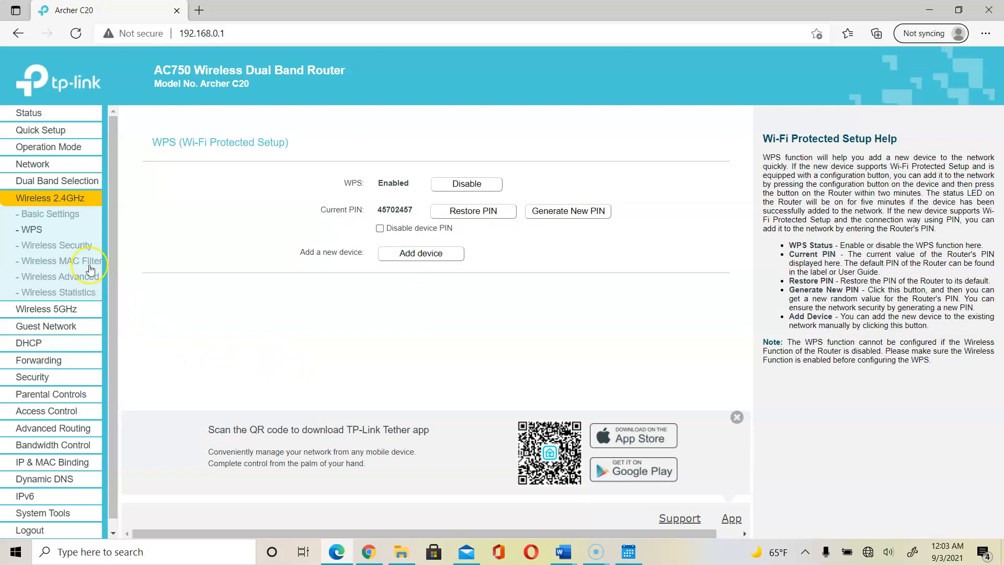
pyautogui.click(58, 246)
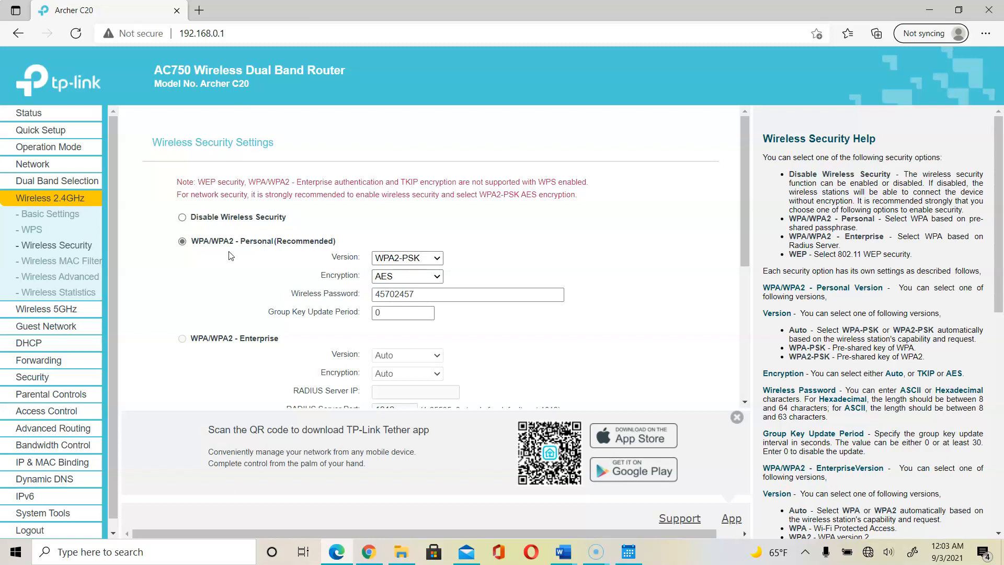
pyautogui.click(438, 259)
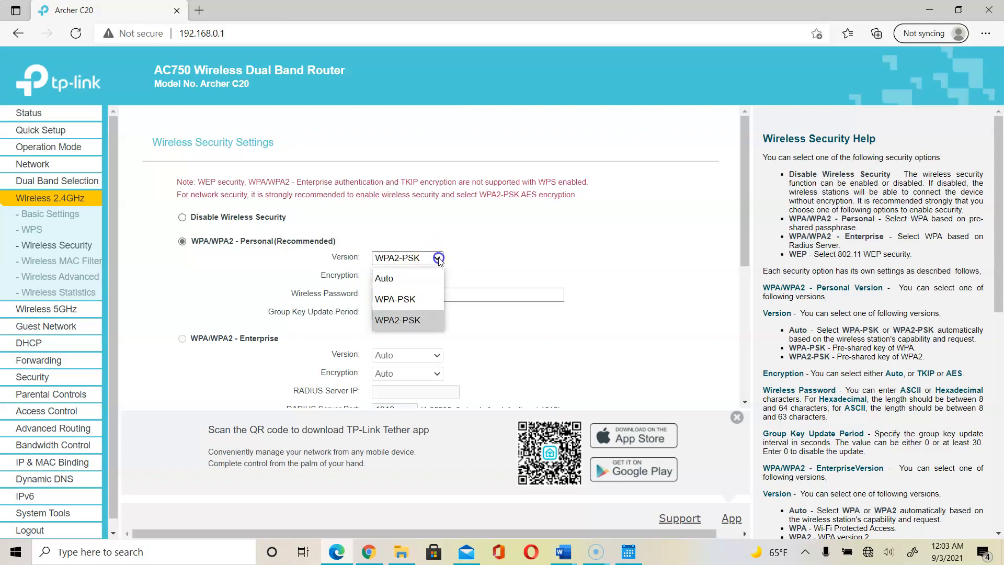
pyautogui.click(428, 324)
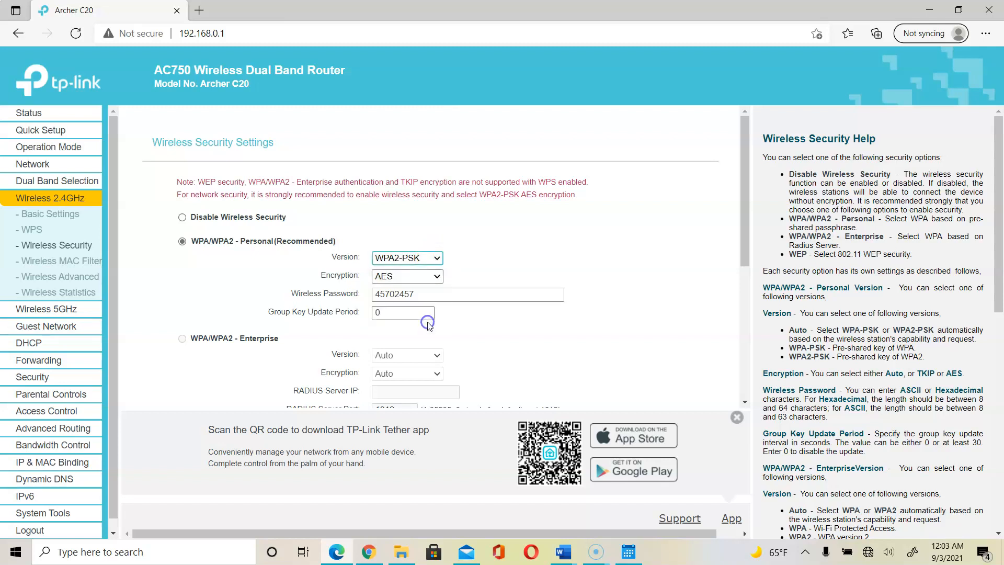
pyautogui.click(441, 280)
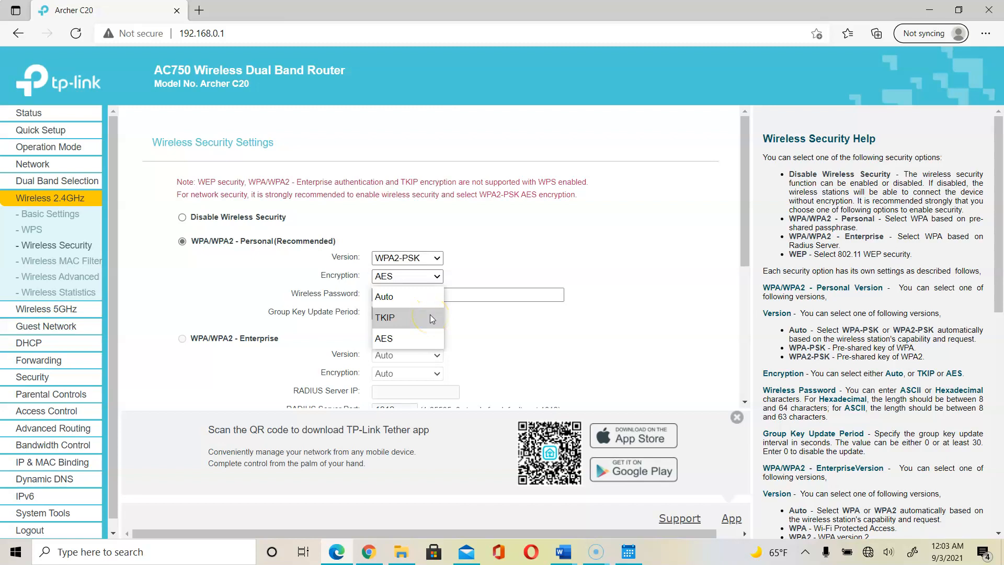
pyautogui.click(527, 222)
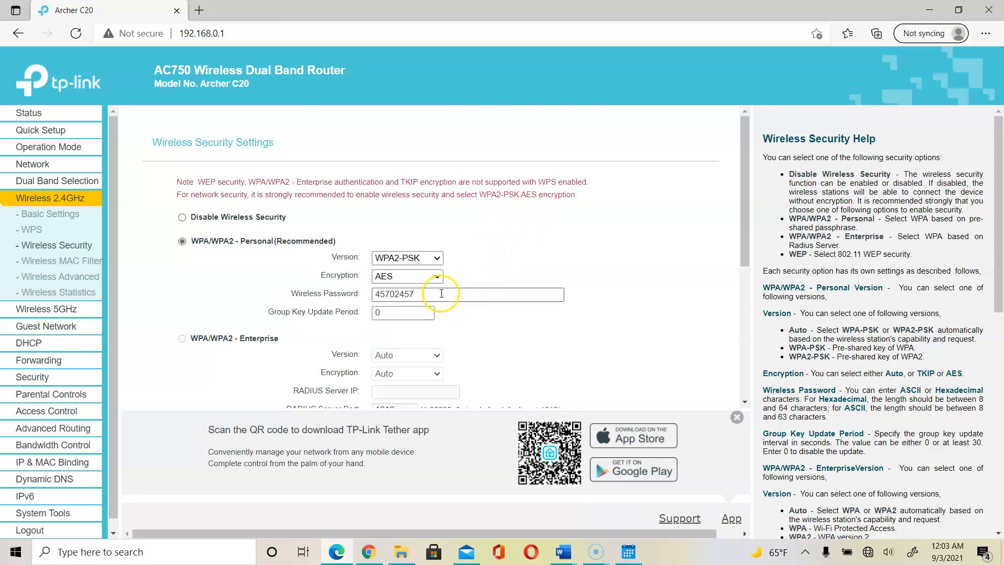
pyautogui.click(442, 294)
pyautogui.click(745, 249)
pyautogui.moveTo(746, 249); pyautogui.dragTo(759, 329)
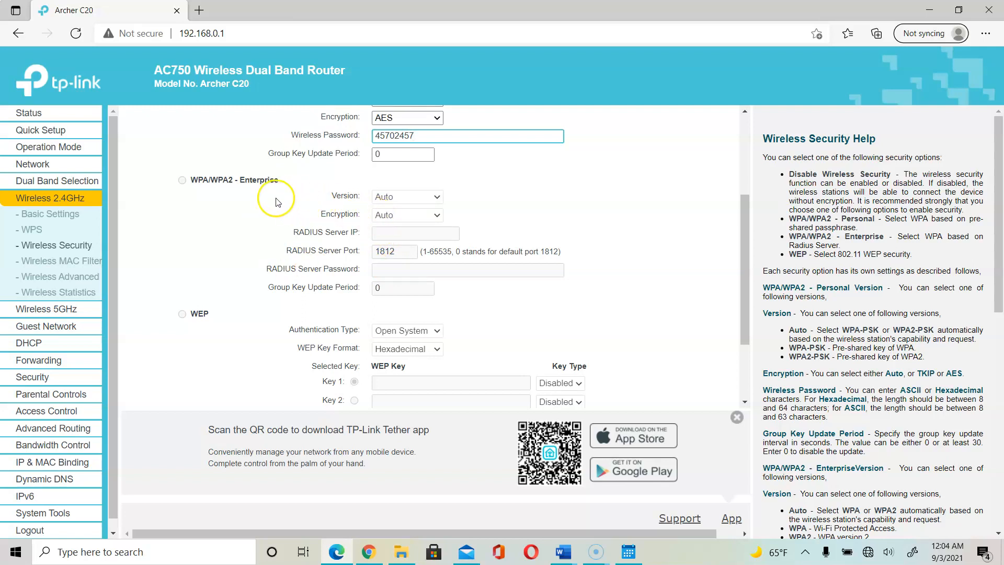
pyautogui.moveTo(745, 263); pyautogui.dragTo(760, 357)
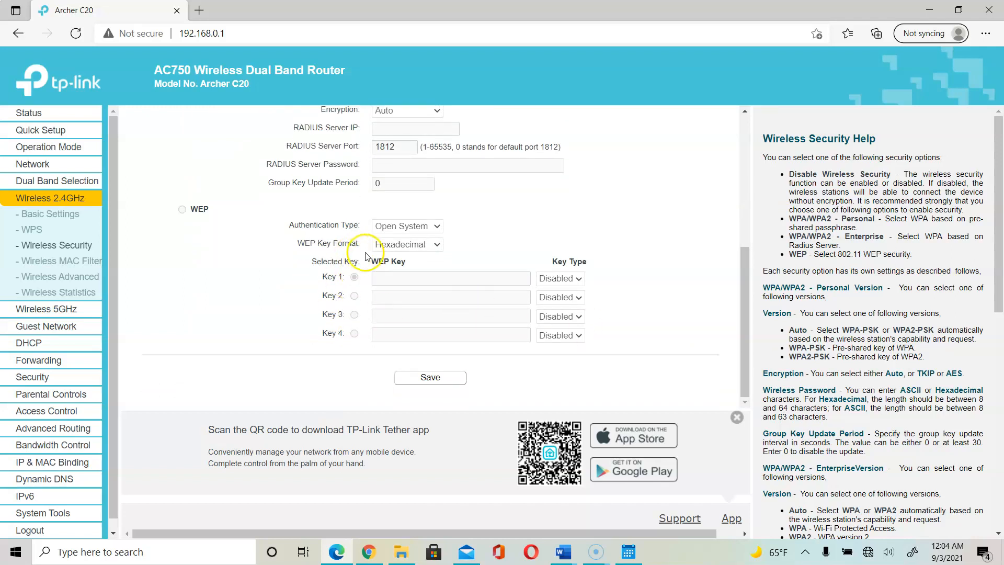
pyautogui.click(395, 279)
pyautogui.click(182, 207)
pyautogui.click(40, 220)
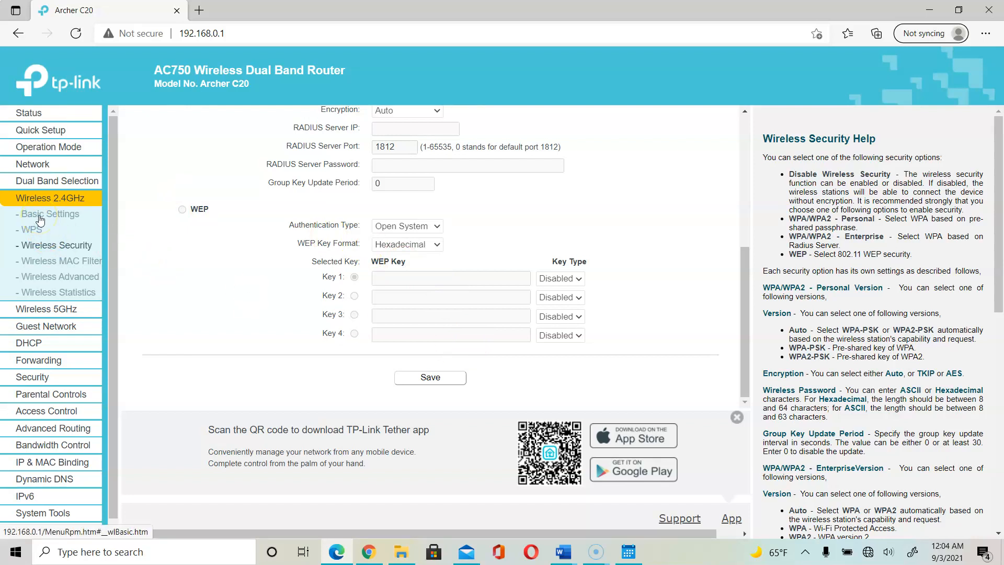
pyautogui.click(46, 261)
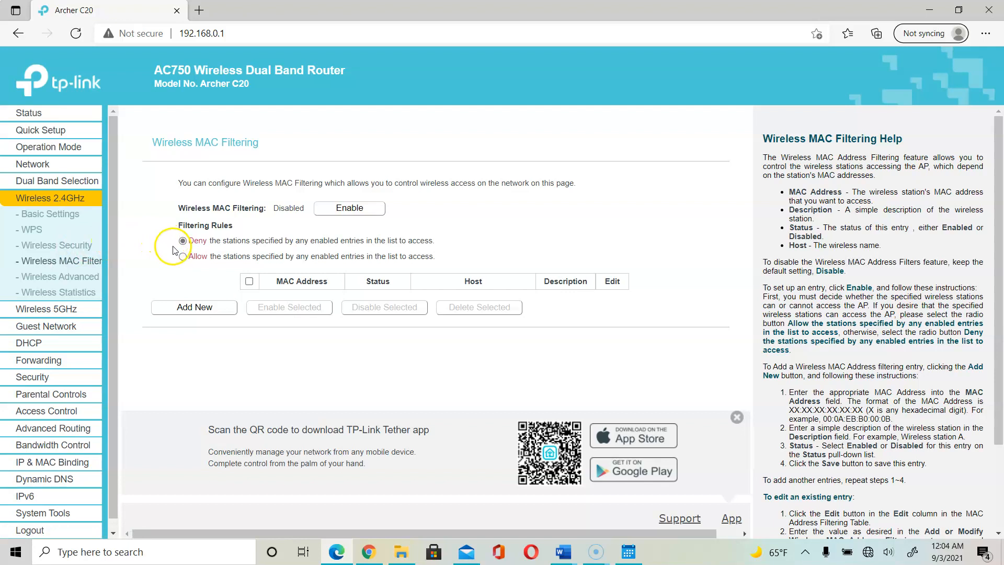
# Set the Wireless MAC Filtering rule to Allow listed stations and start a new entry.
pyautogui.click(182, 256)
pyautogui.click(223, 315)
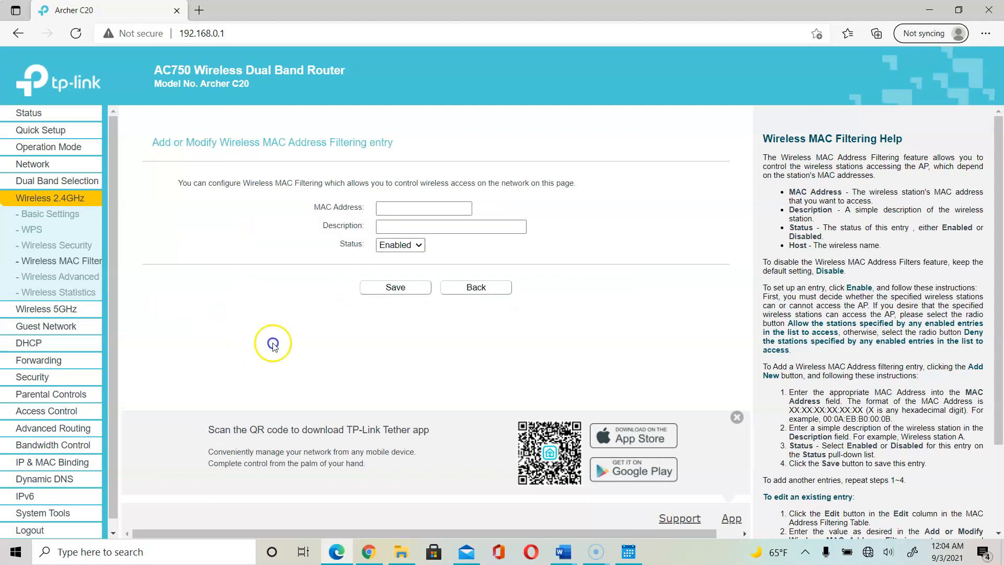
# Enter MAC 2D:E4:51:28:13:A1 in the new filtering entry and try saving it.
pyautogui.click(408, 210)
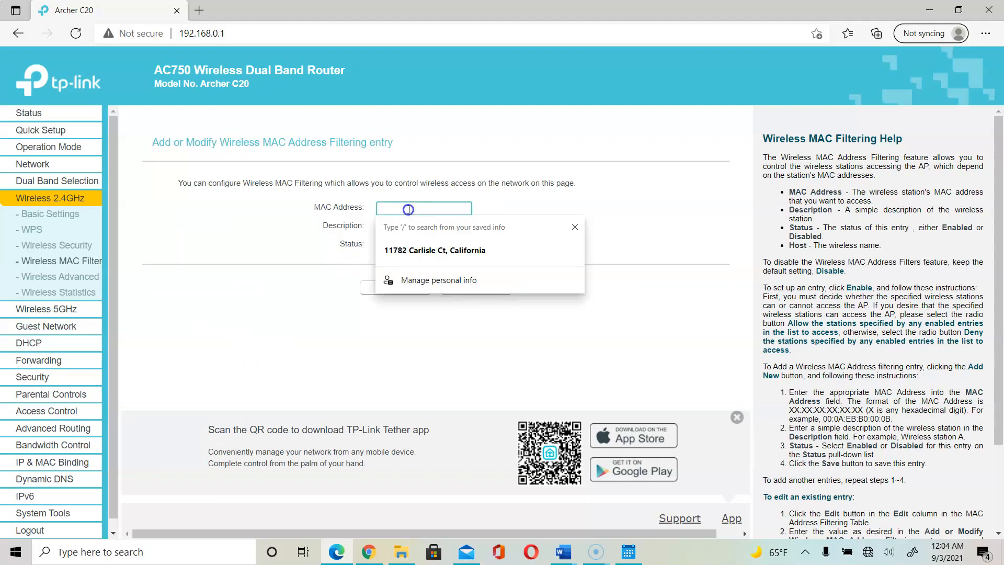
pyautogui.click(281, 321)
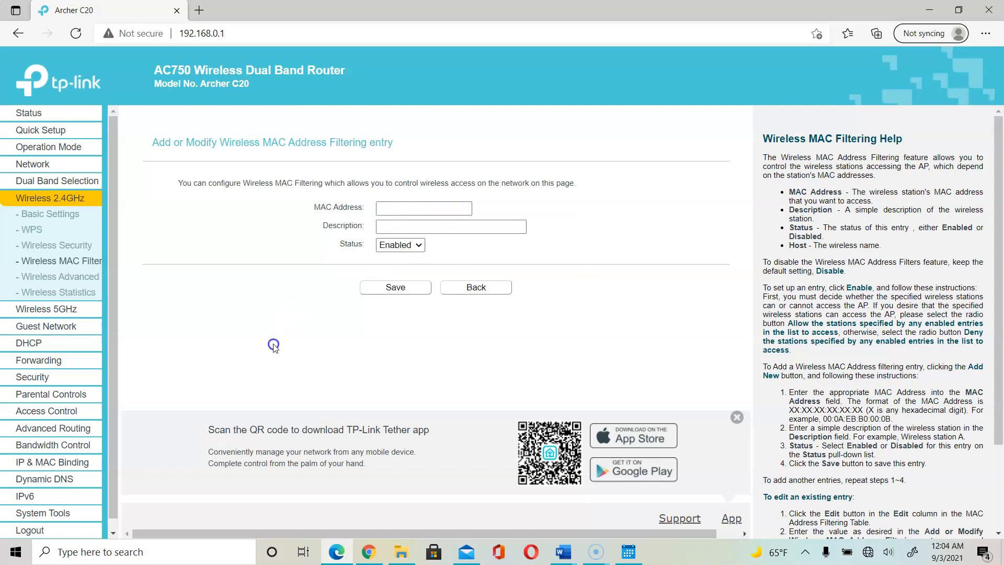
pyautogui.click(382, 226)
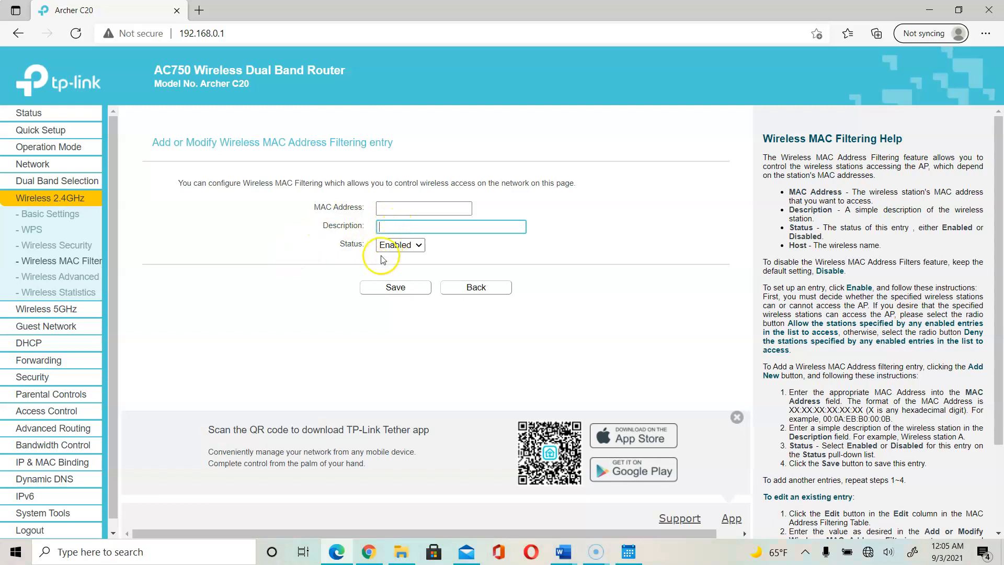
pyautogui.click(399, 211)
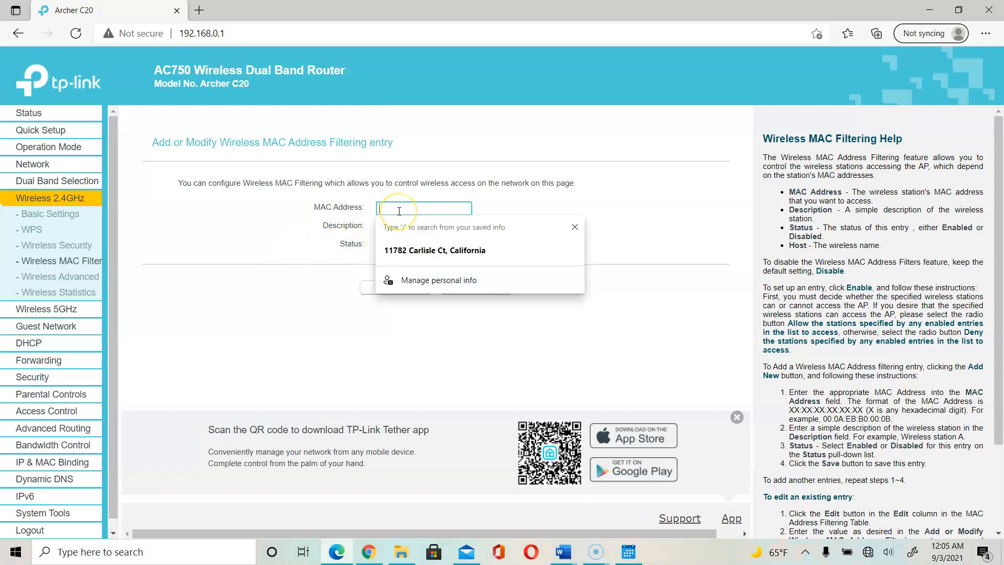
pyautogui.click(291, 285)
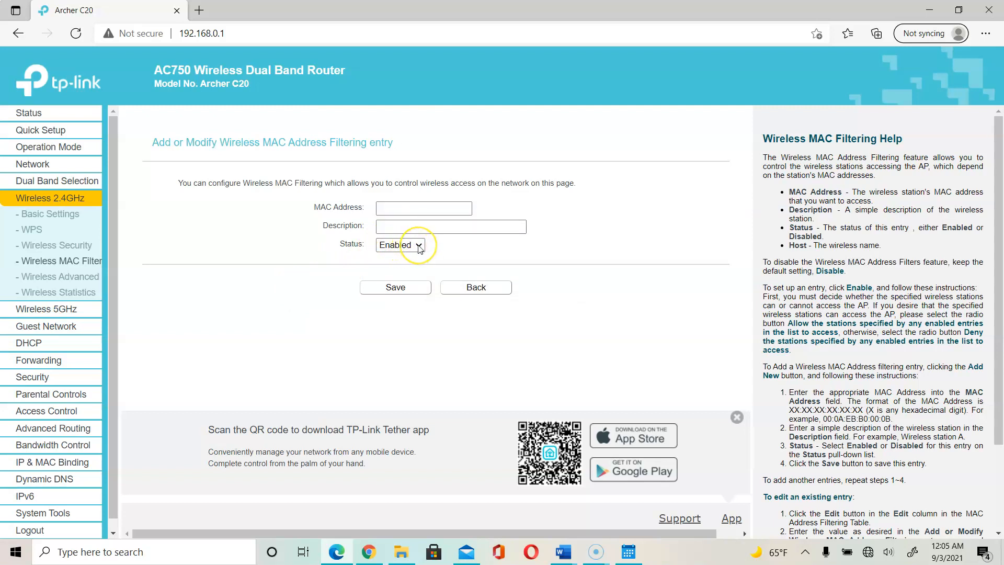
pyautogui.click(408, 207)
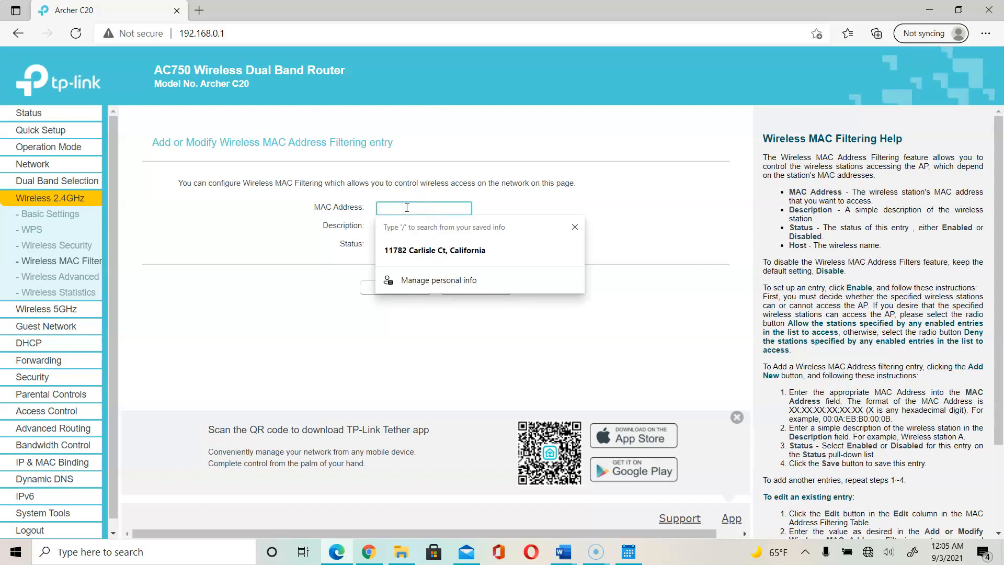
pyautogui.write('2D:')
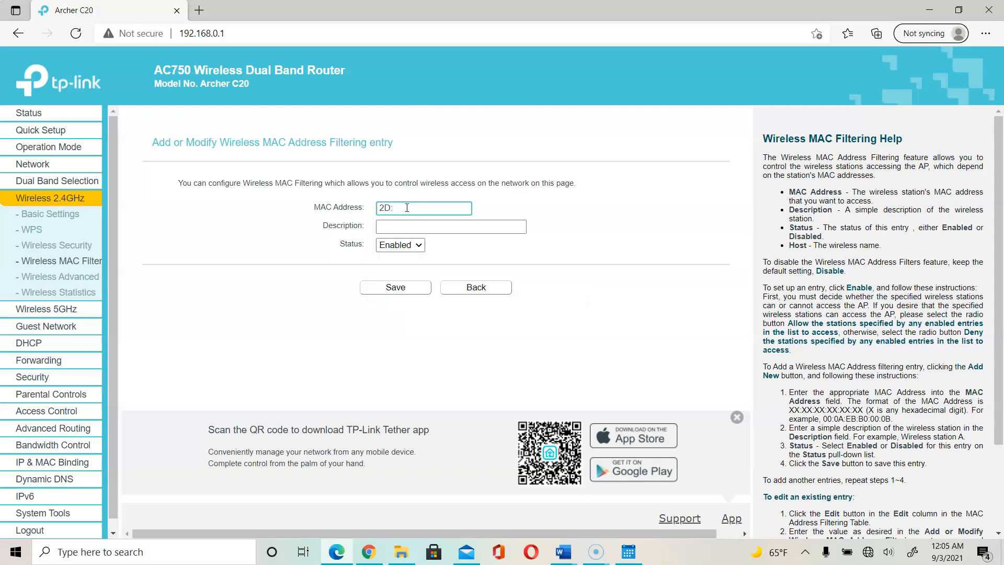
pyautogui.write('E4')
pyautogui.write(':51:28:13:A1')
pyautogui.click(407, 291)
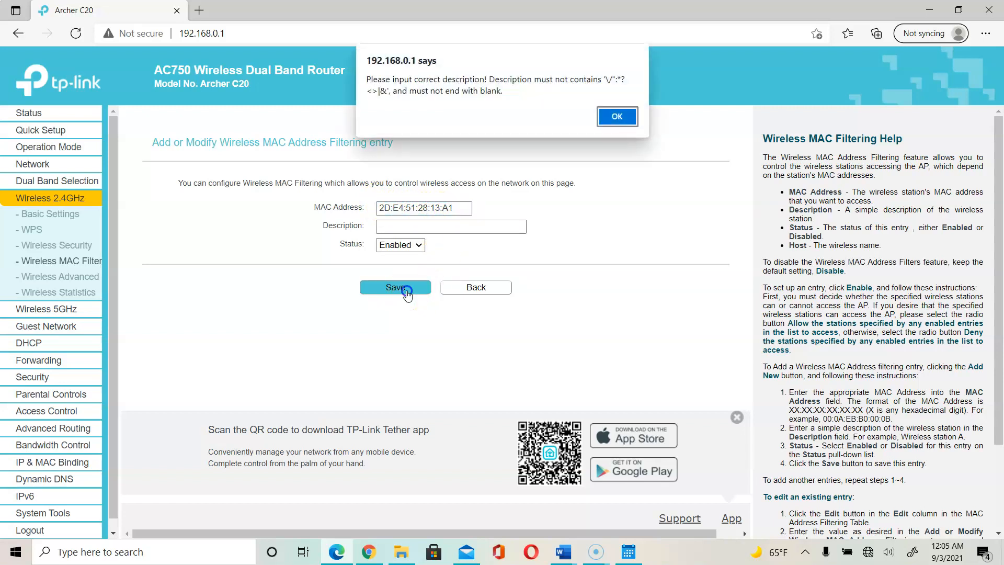
# Add description PC to the entry and retry saving, which triggers a multicast warning.
pyautogui.click(615, 128)
pyautogui.click(618, 120)
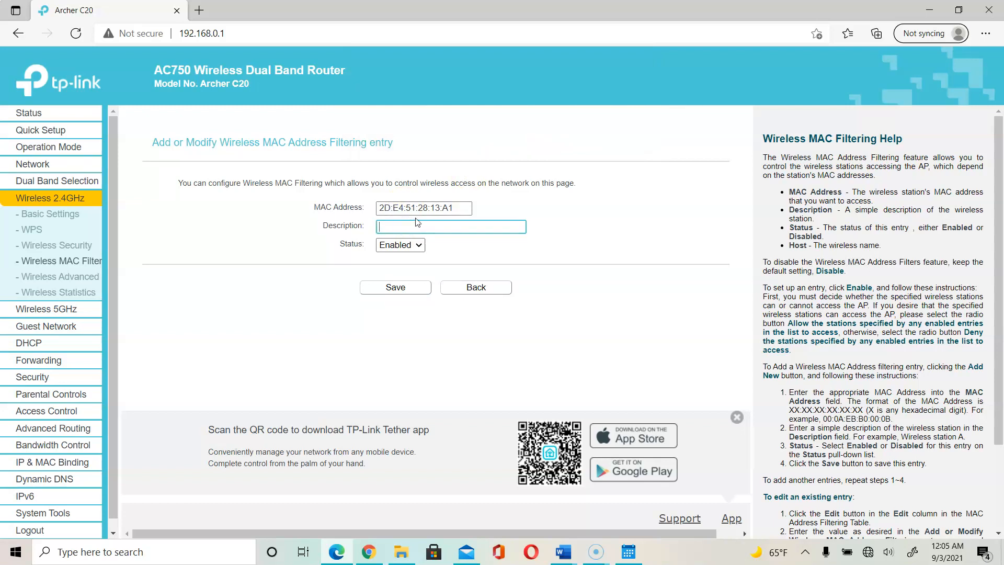
pyautogui.click(409, 287)
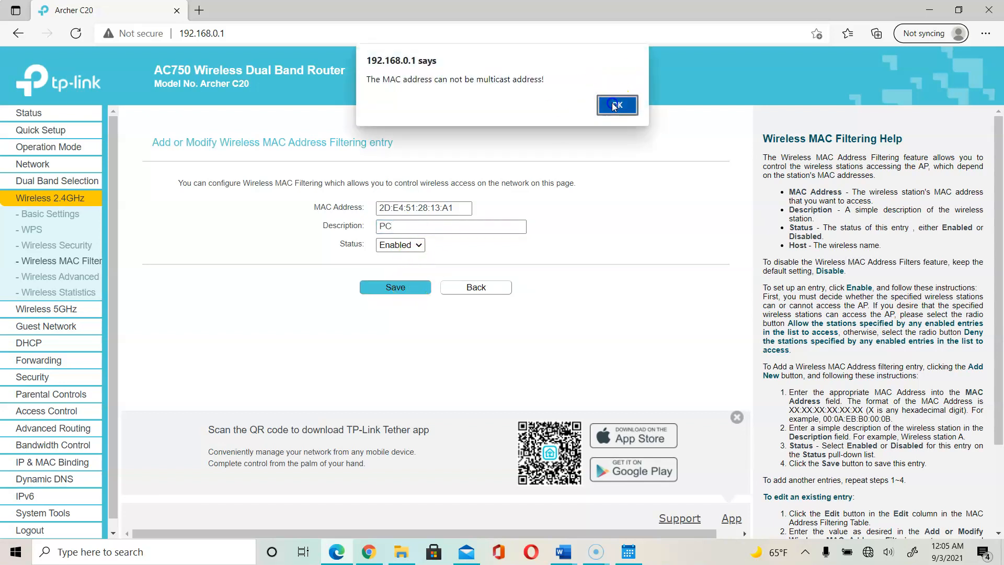
pyautogui.click(617, 104)
# Change the MAC address's last byte to 59 and try saving again.
pyautogui.click(459, 209)
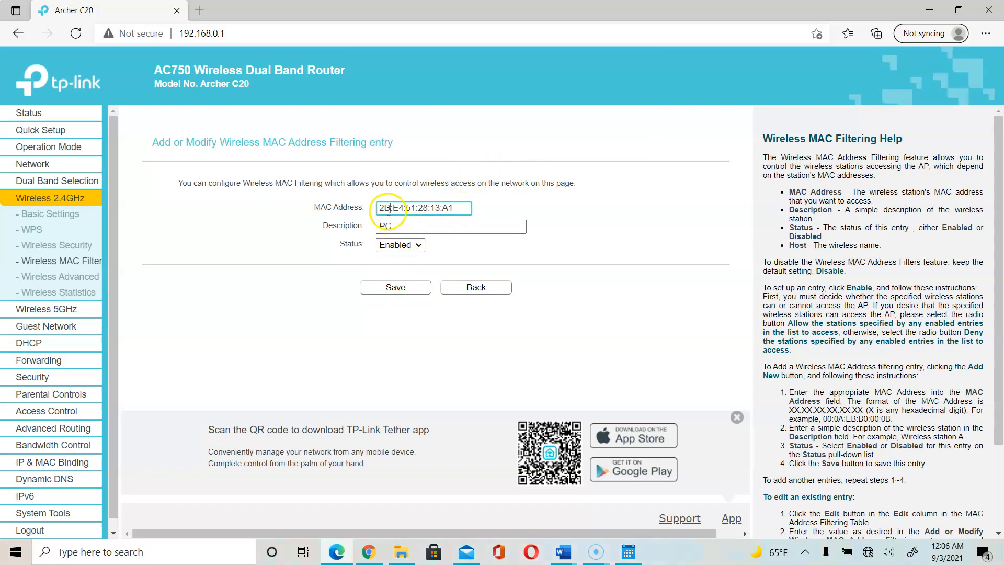
pyautogui.click(458, 208)
pyautogui.press('BackSpace')
pyautogui.write('59')
pyautogui.click(395, 287)
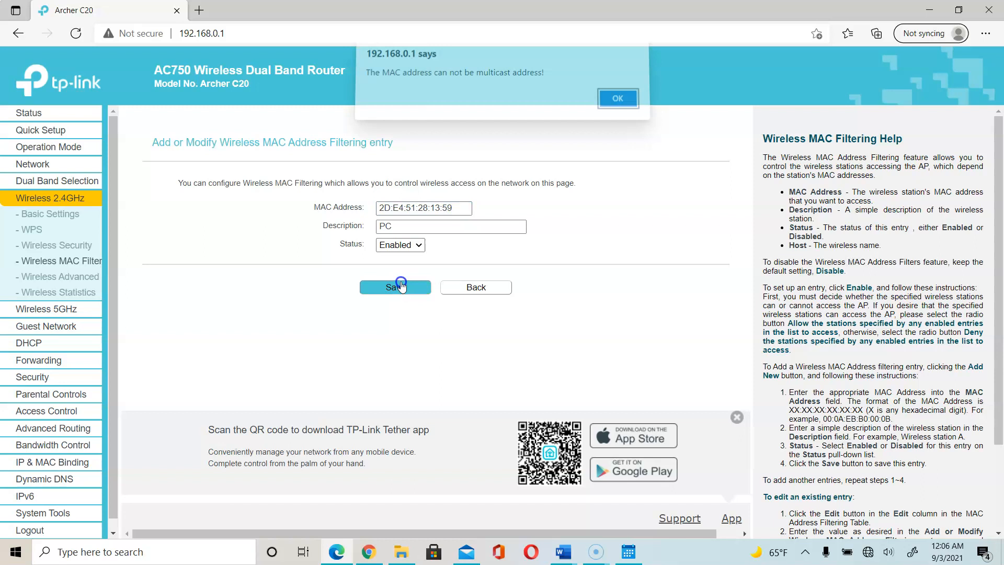
pyautogui.click(616, 104)
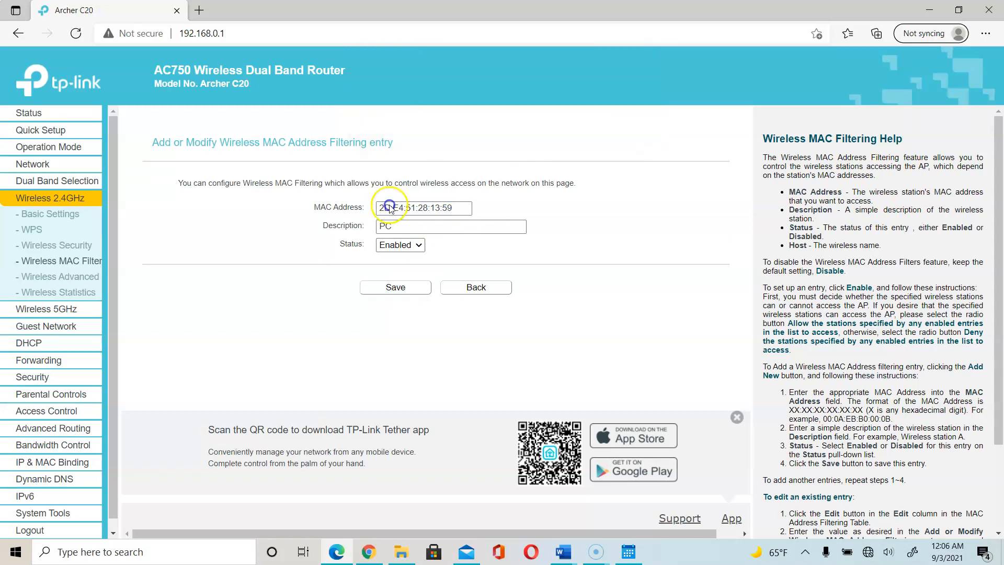
# Change the first byte to 69, retry, then abandon the entry and return to the filter list.
pyautogui.click(388, 210)
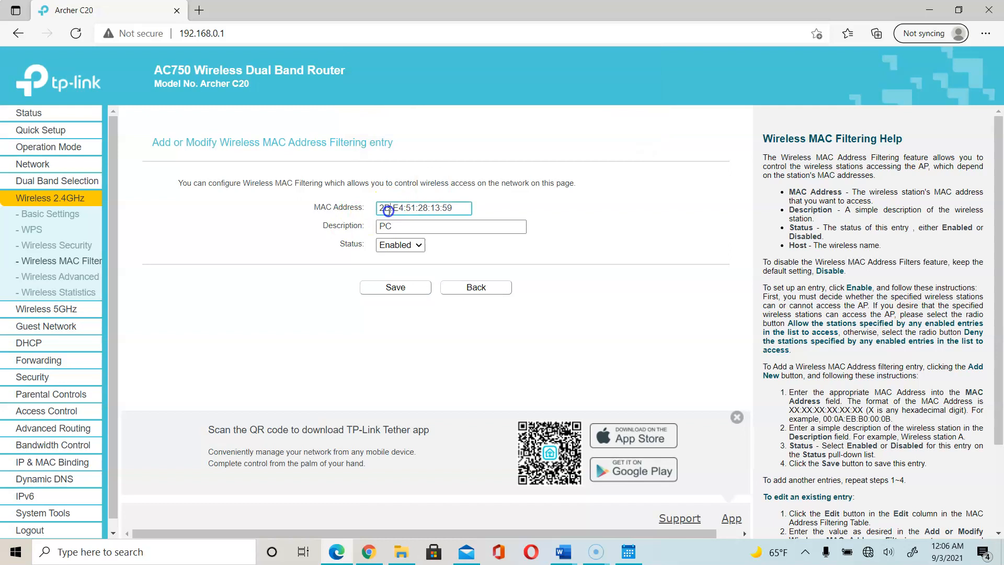
pyautogui.press('BackSpace')
pyautogui.press('BackSpace')
pyautogui.write('69')
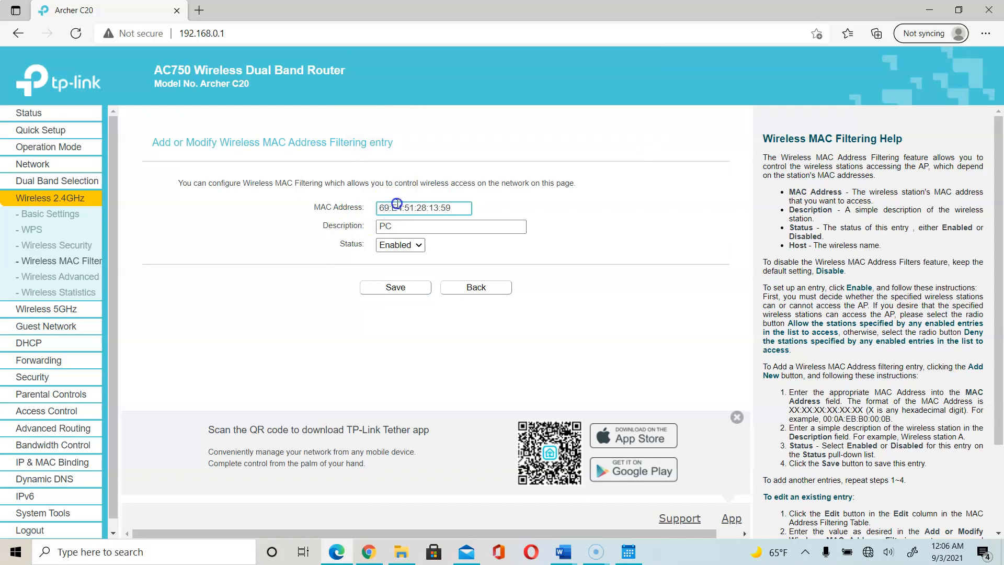
pyautogui.click(395, 288)
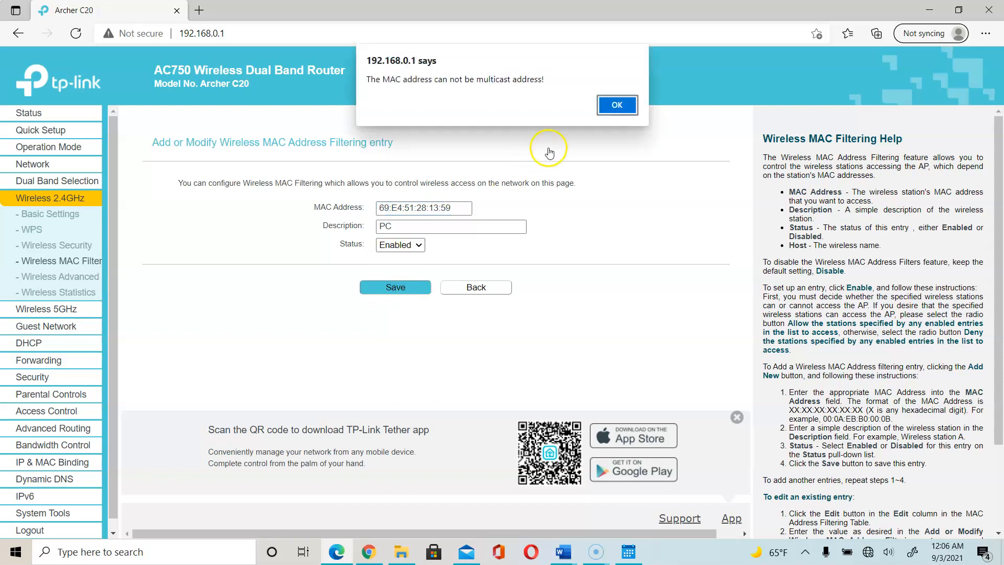
pyautogui.click(619, 105)
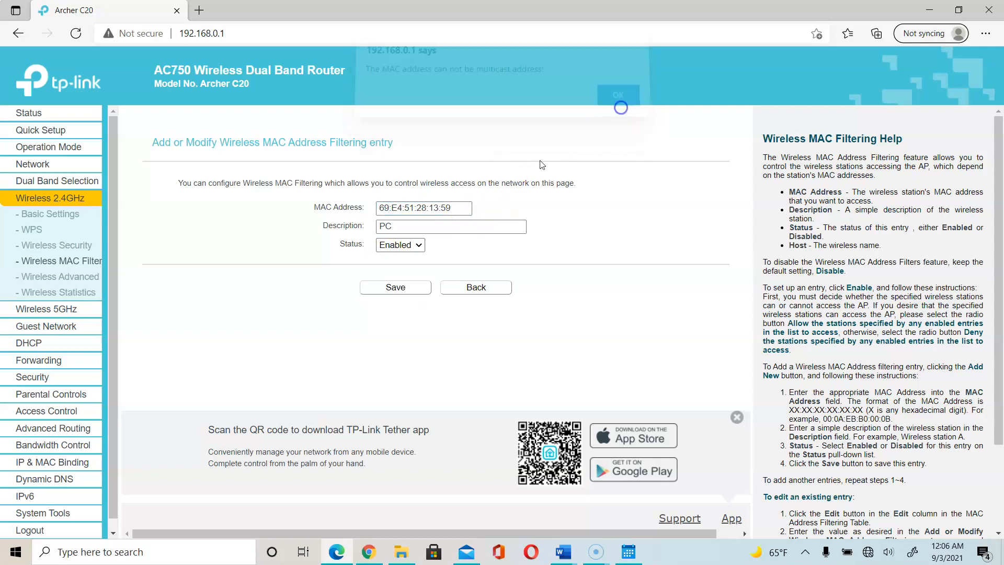
pyautogui.click(453, 212)
pyautogui.click(475, 284)
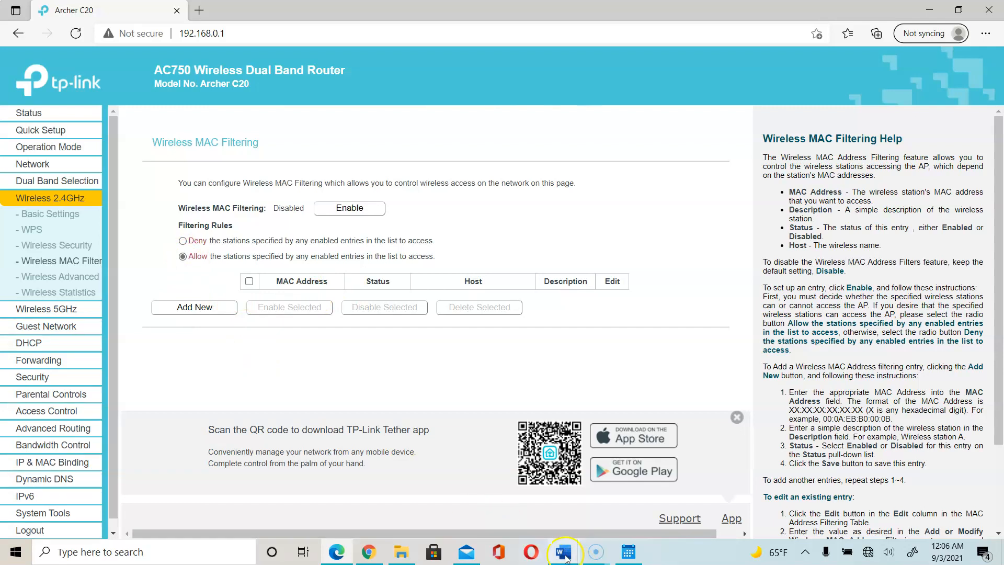
pyautogui.click(564, 553)
# Read Lab 2-2 items 12–18 on MAC filtering and Wireless Statistics, then return to the router page.
pyautogui.click(691, 509)
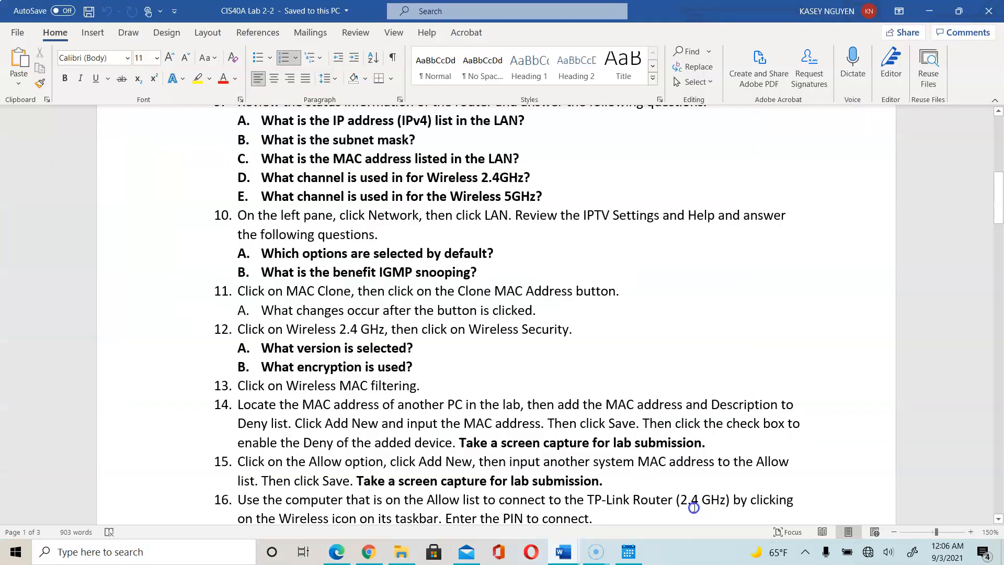
pyautogui.click(1000, 517)
pyautogui.scroll(-1, 1000, 518)
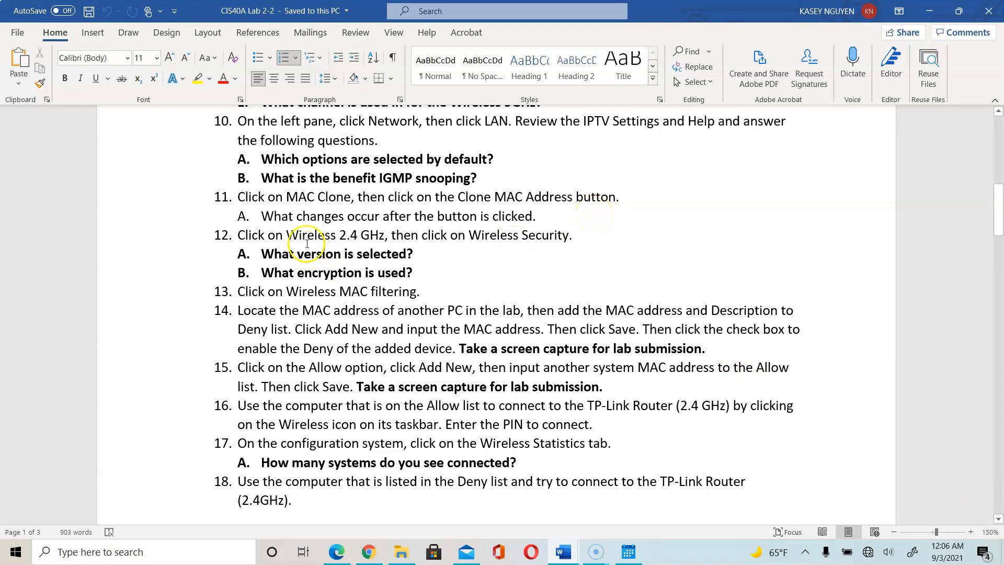
pyautogui.moveTo(272, 254); pyautogui.dragTo(424, 279)
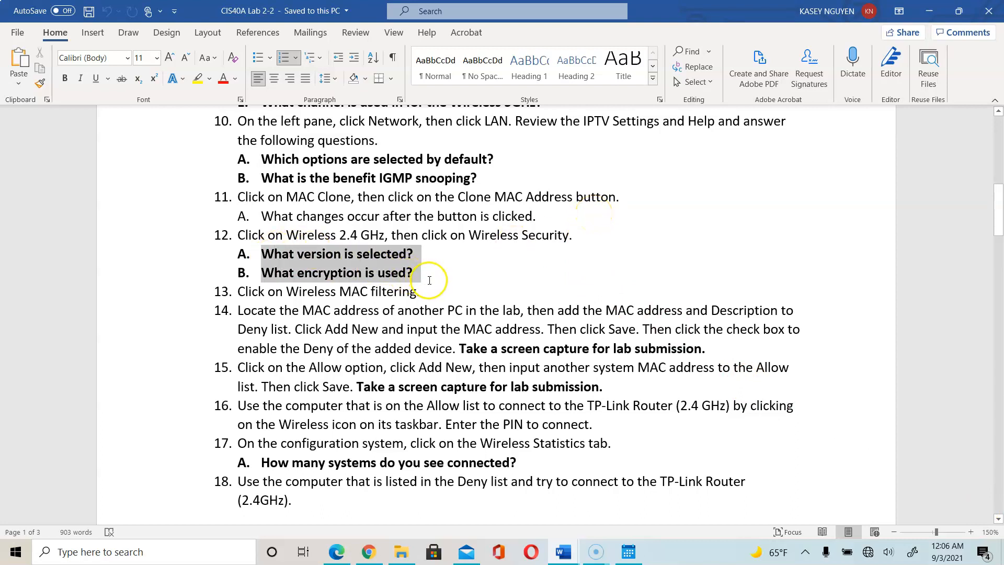
pyautogui.click(426, 278)
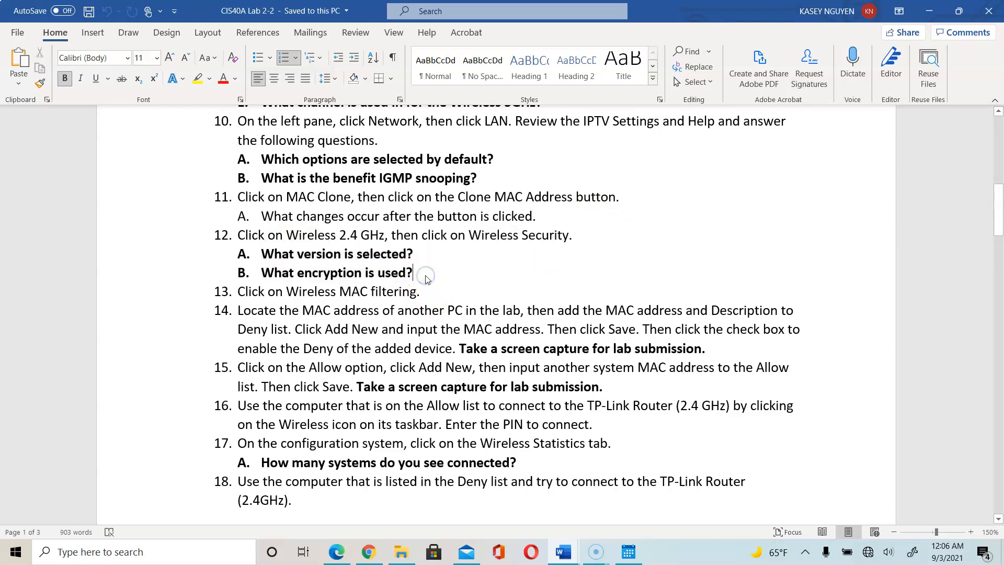
pyautogui.click(421, 251)
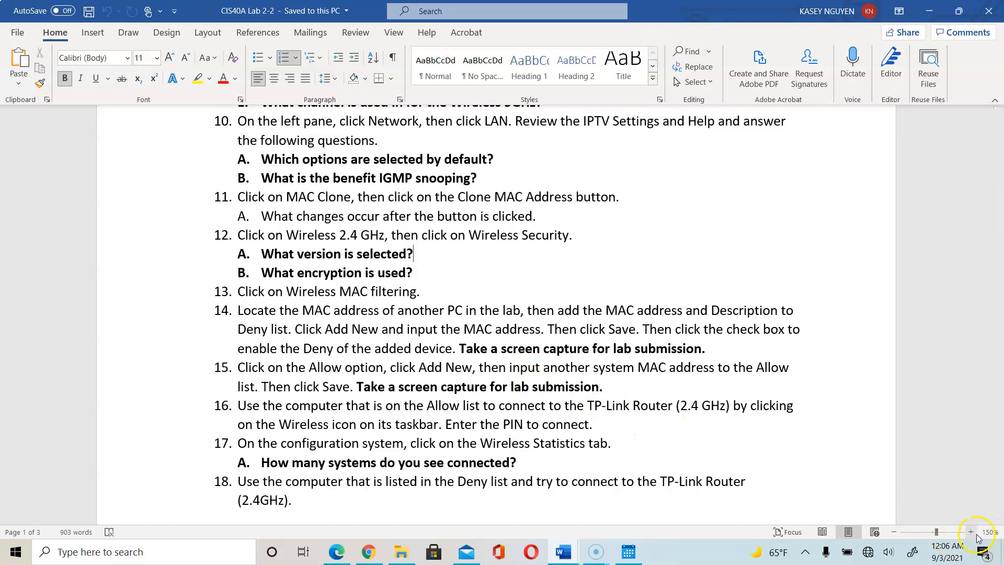
pyautogui.click(999, 519)
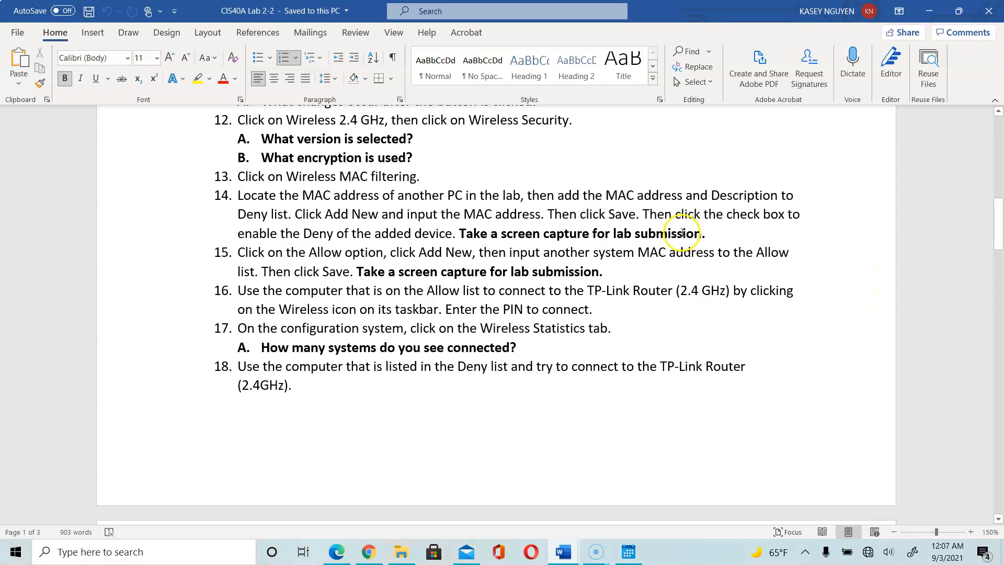
pyautogui.click(730, 234)
pyautogui.click(360, 253)
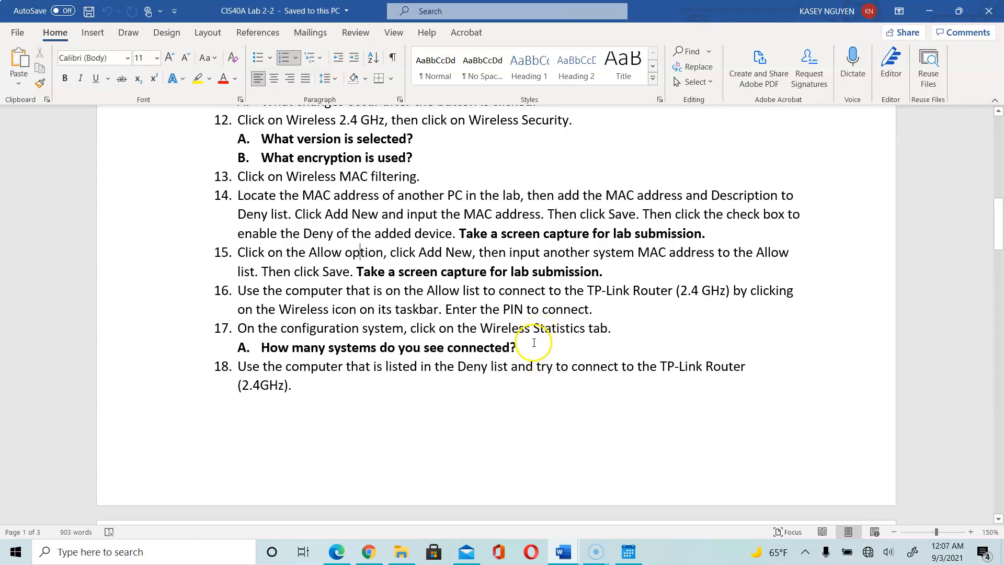
pyautogui.click(337, 551)
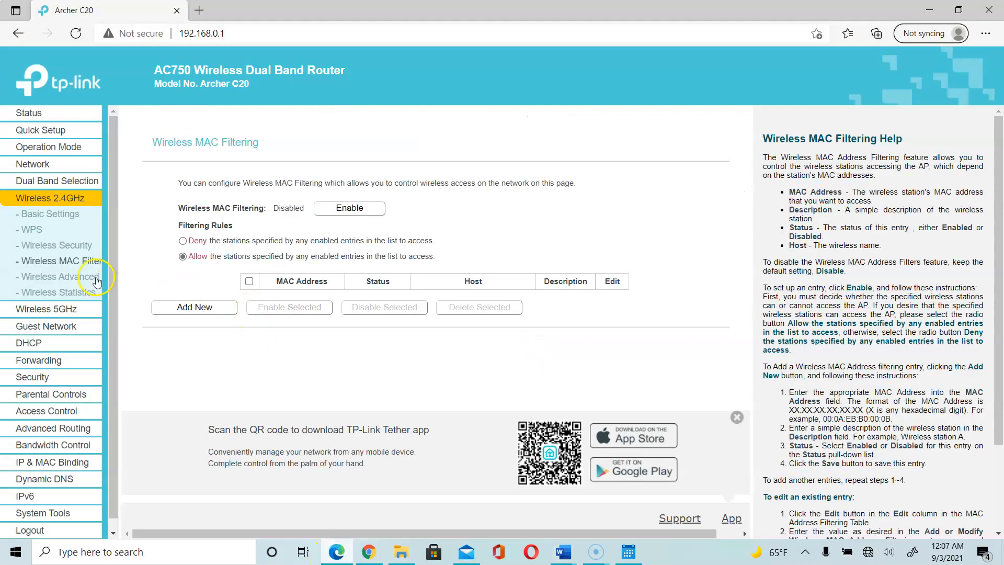
# Refresh 2.4GHz Wireless Statistics to confirm 0 stations, then go to Wireless 5GHz settings.
pyautogui.click(63, 294)
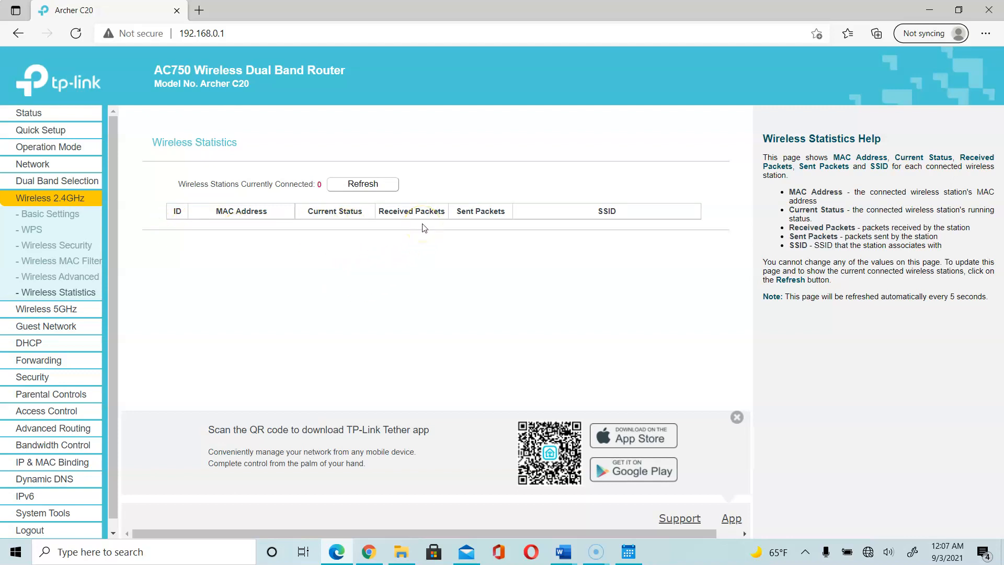
pyautogui.click(363, 183)
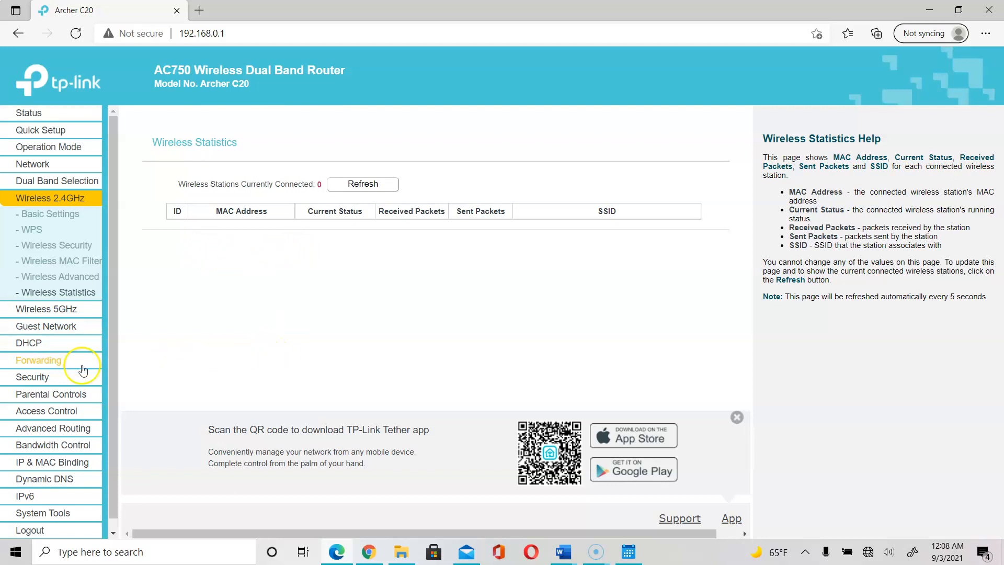
pyautogui.click(76, 313)
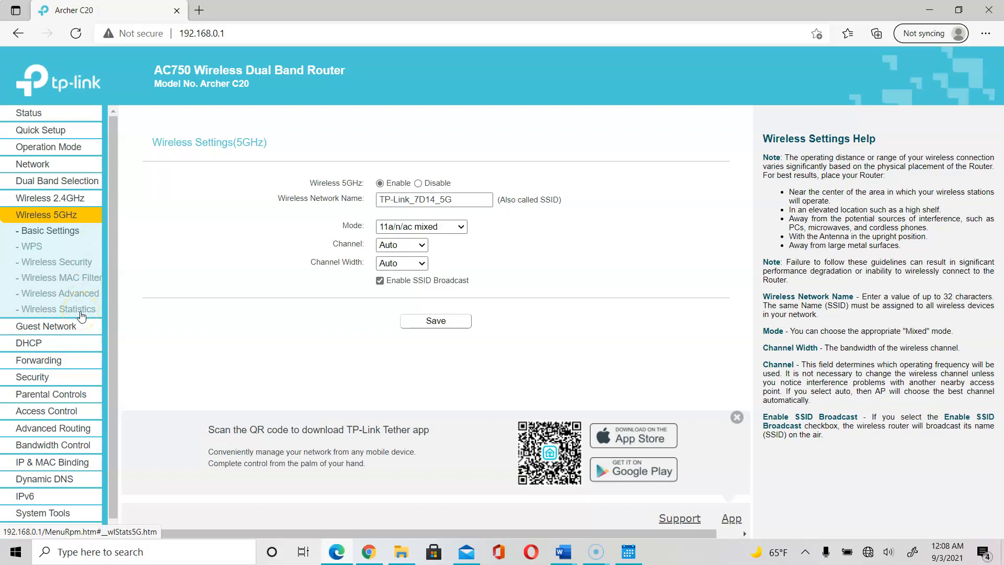
# Inspect the 5GHz Channel Width and Channel dropdowns, keep both on Auto, then switch to Lab 2-2.
pyautogui.click(423, 264)
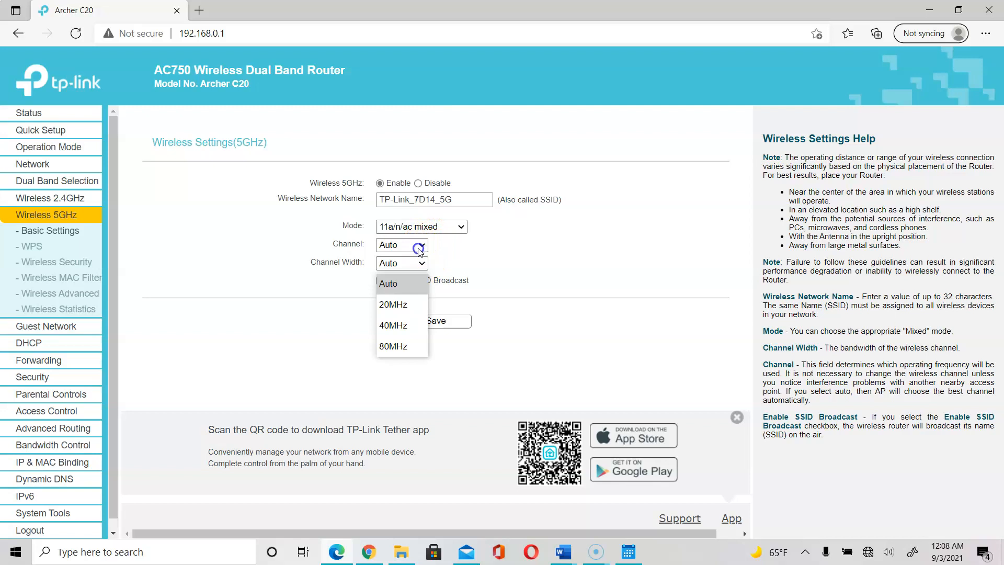
pyautogui.click(419, 249)
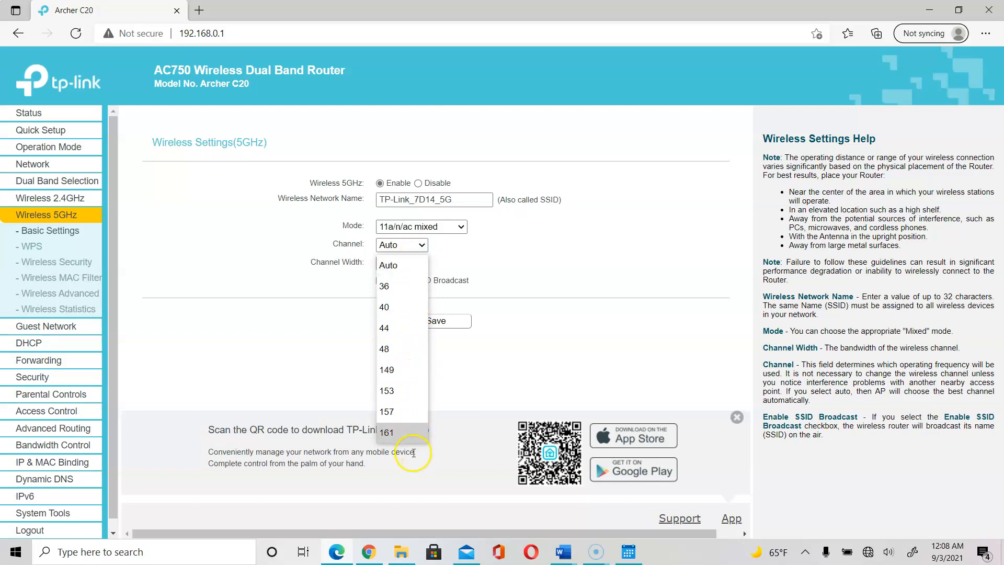
pyautogui.click(270, 274)
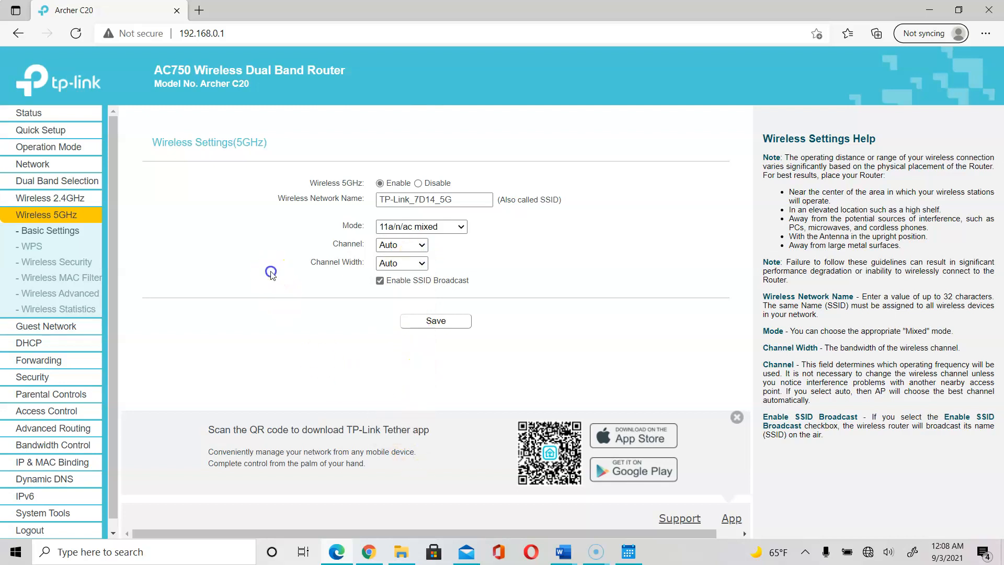
pyautogui.click(393, 246)
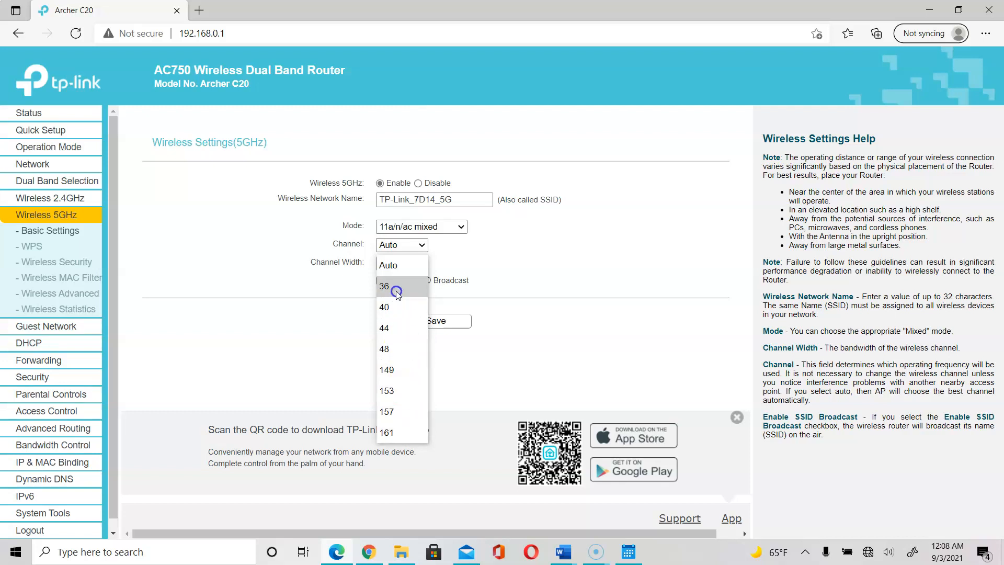
pyautogui.click(233, 330)
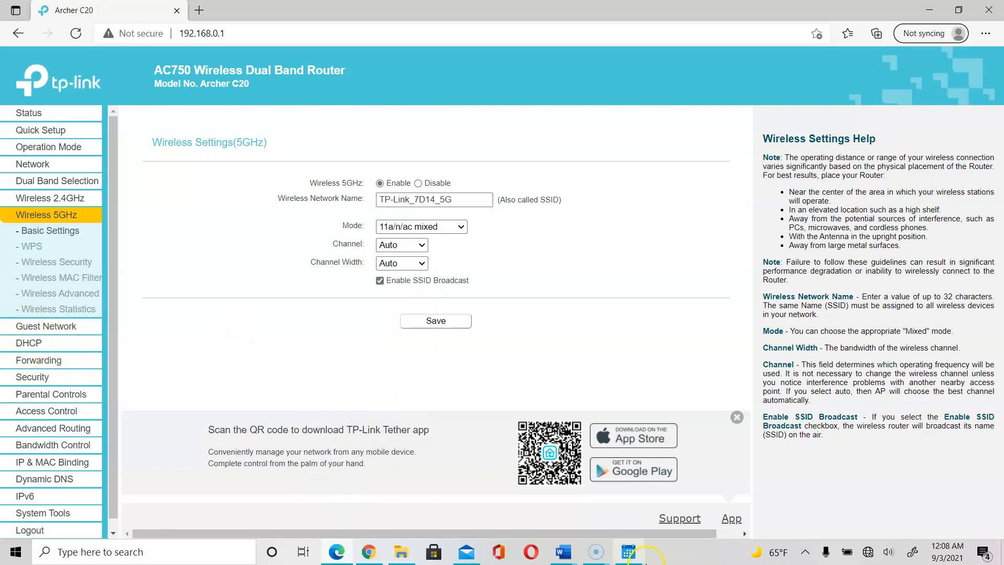
pyautogui.click(567, 541)
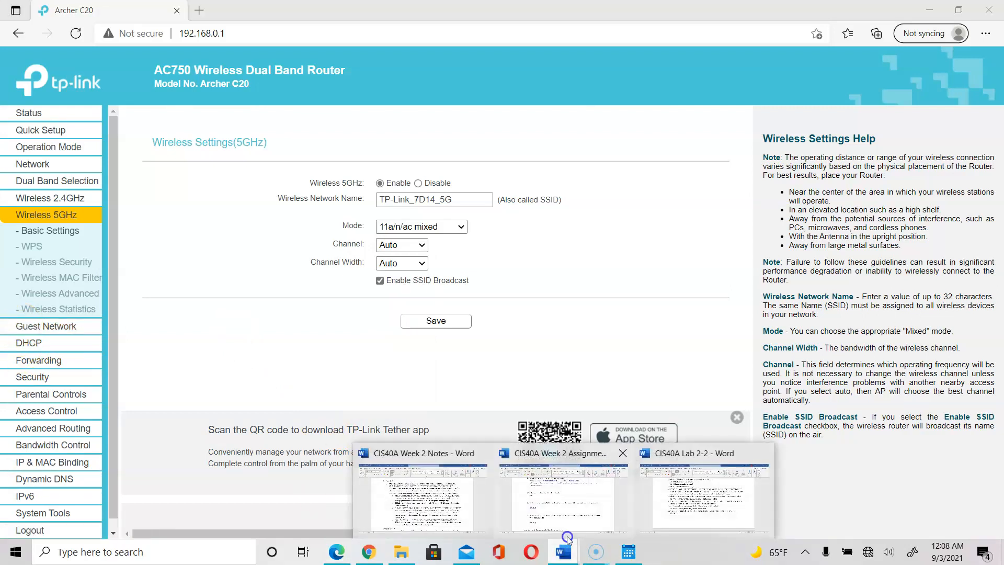
pyautogui.click(693, 494)
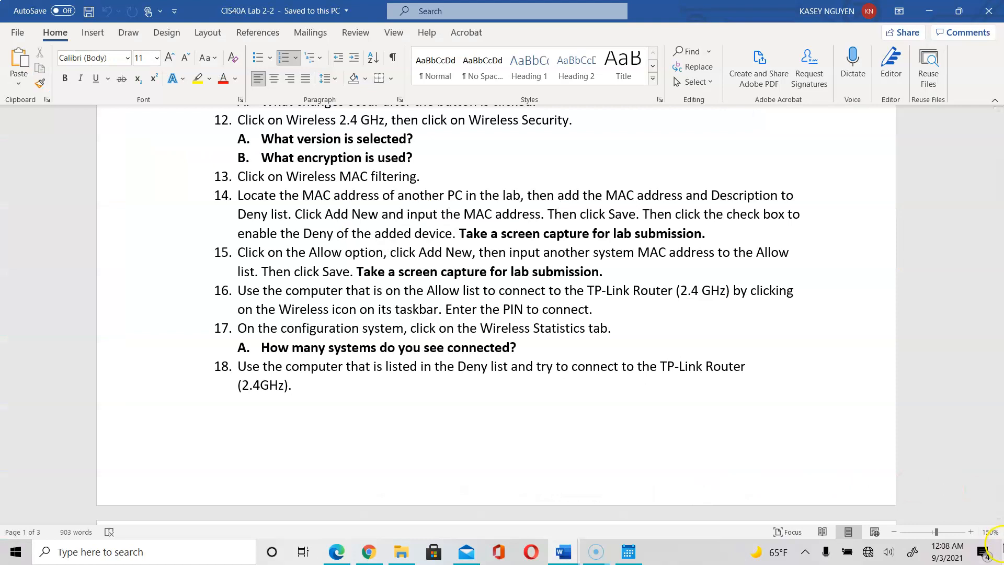
# Read page 2 items 18A–20 on 5GHz mode and Guest Network, then return to the router.
pyautogui.click(999, 520)
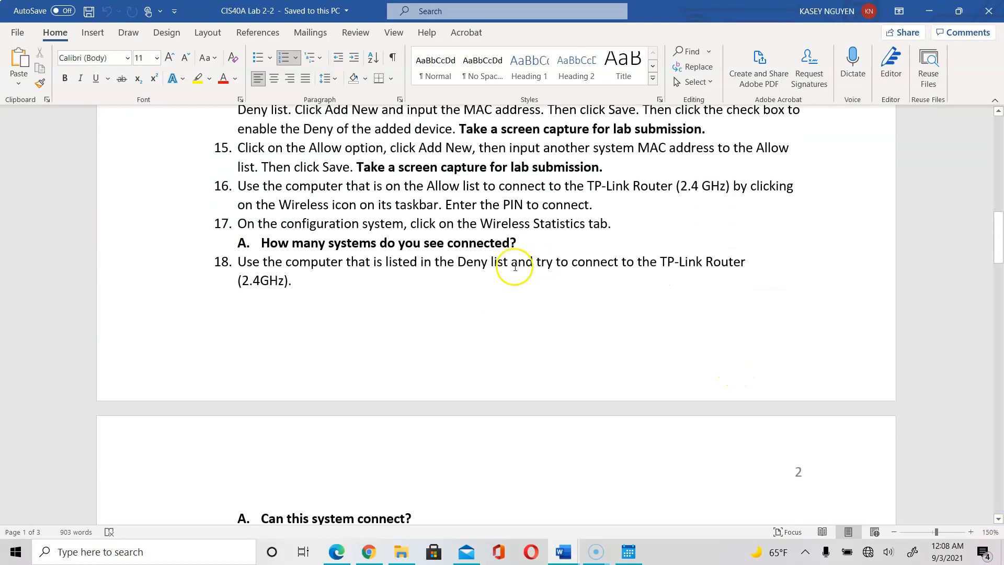
pyautogui.click(999, 520)
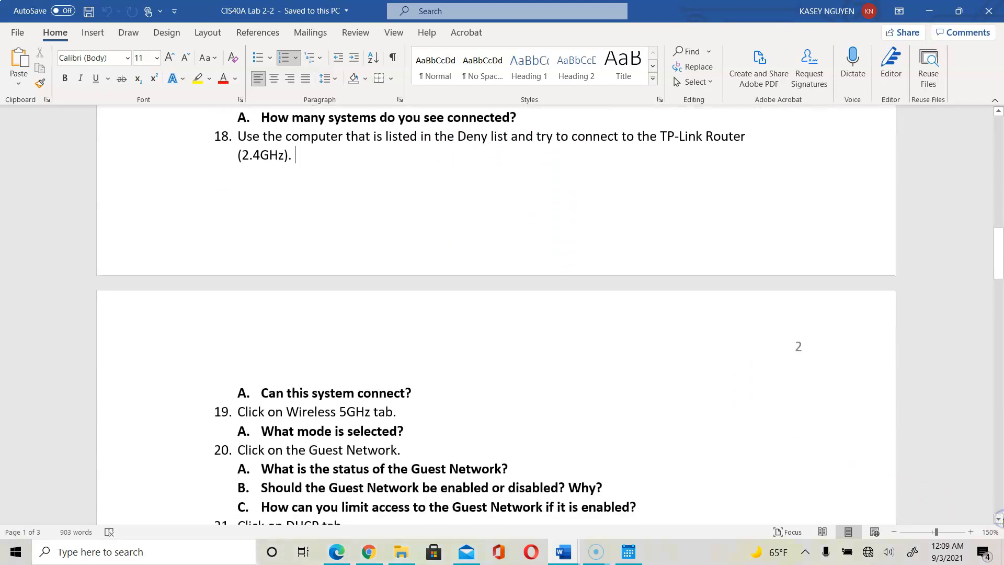
pyautogui.click(412, 388)
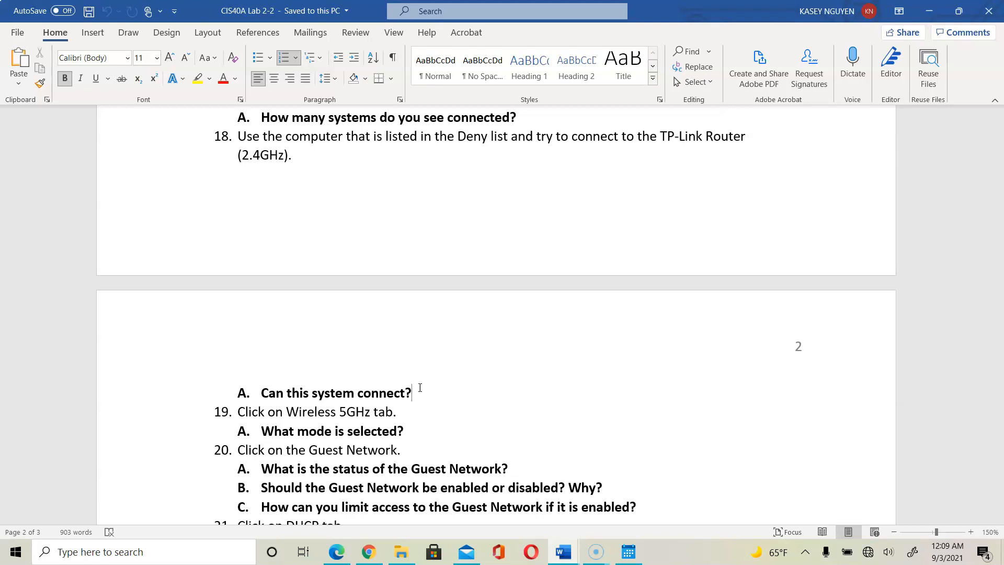
pyautogui.click(395, 418)
pyautogui.click(426, 425)
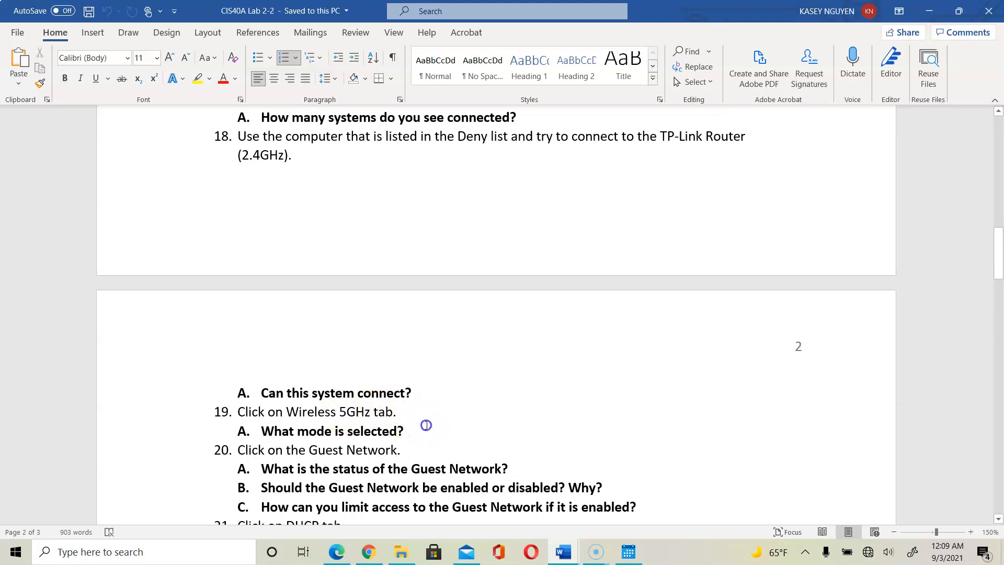
pyautogui.click(336, 551)
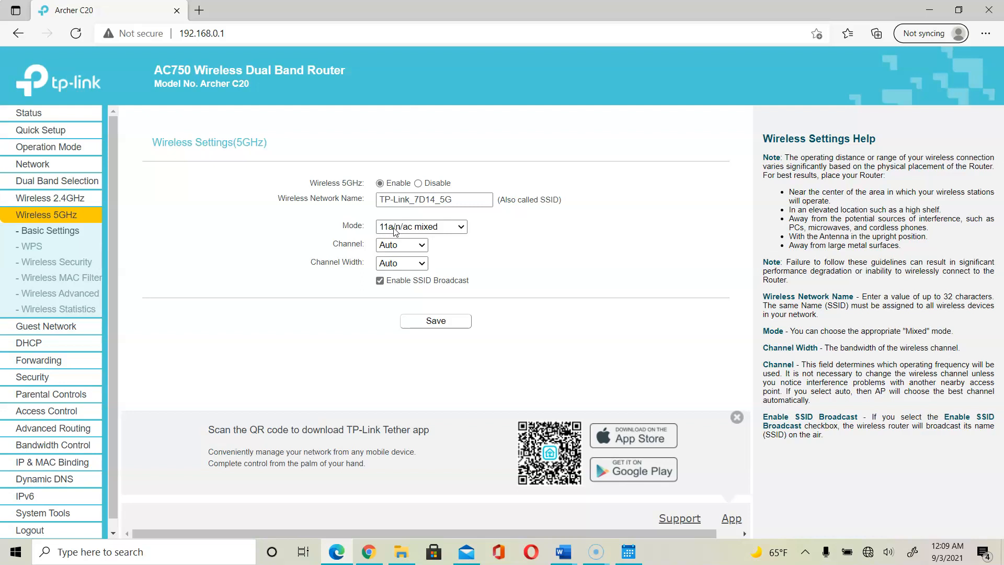
# Confirm the 5GHz wireless mode is 11a/n/ac mixed, then return to the CIS40A Lab 2-2 document.
pyautogui.click(411, 231)
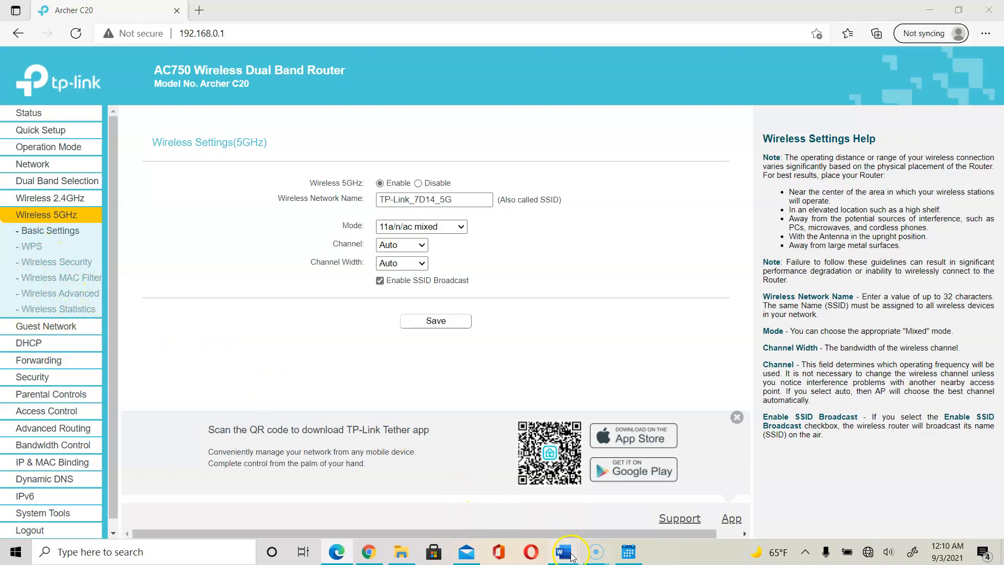
pyautogui.moveTo(563, 552)
pyautogui.click(672, 504)
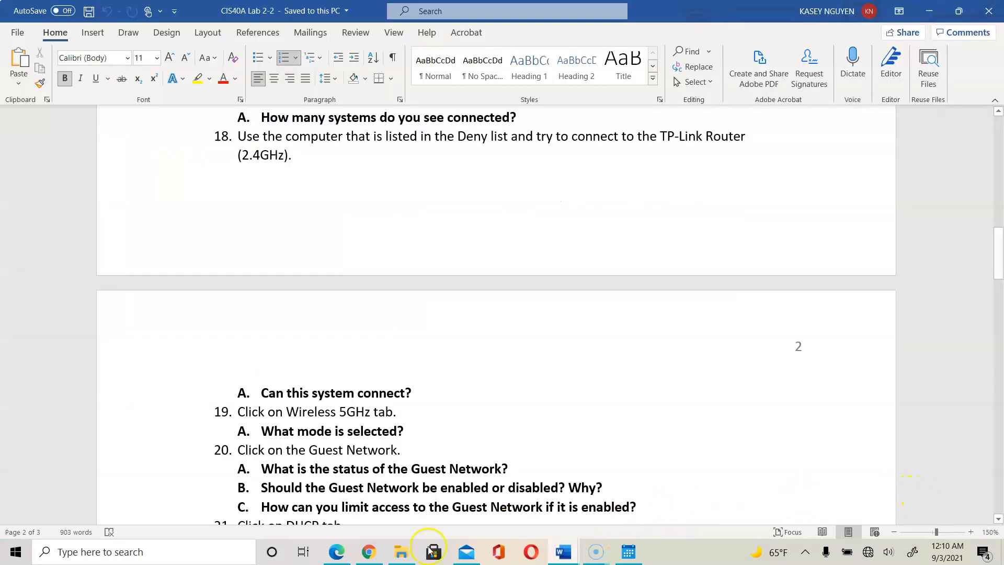
# Go back to the router in Edge and open its Guest Network settings page.
pyautogui.click(337, 554)
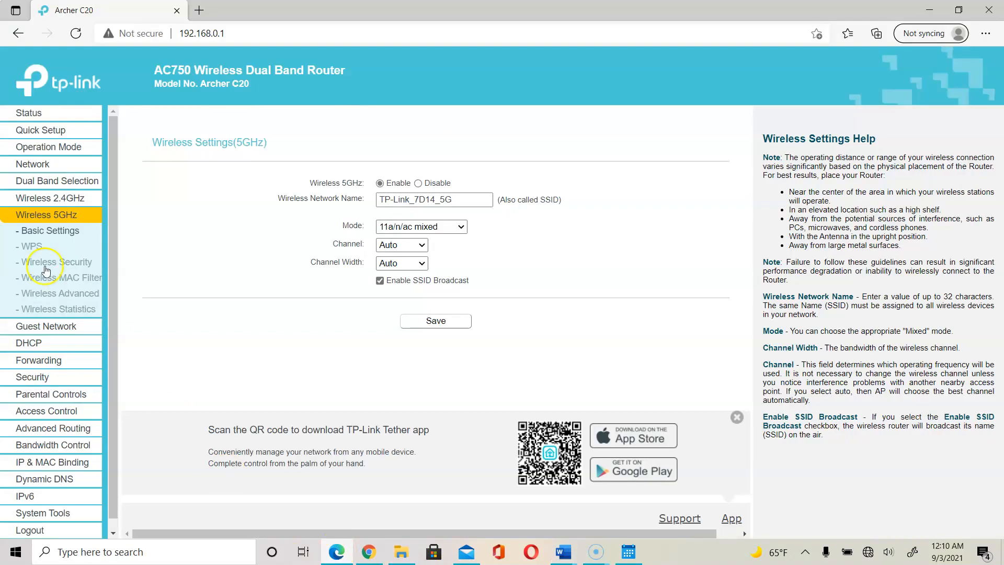
pyautogui.click(44, 322)
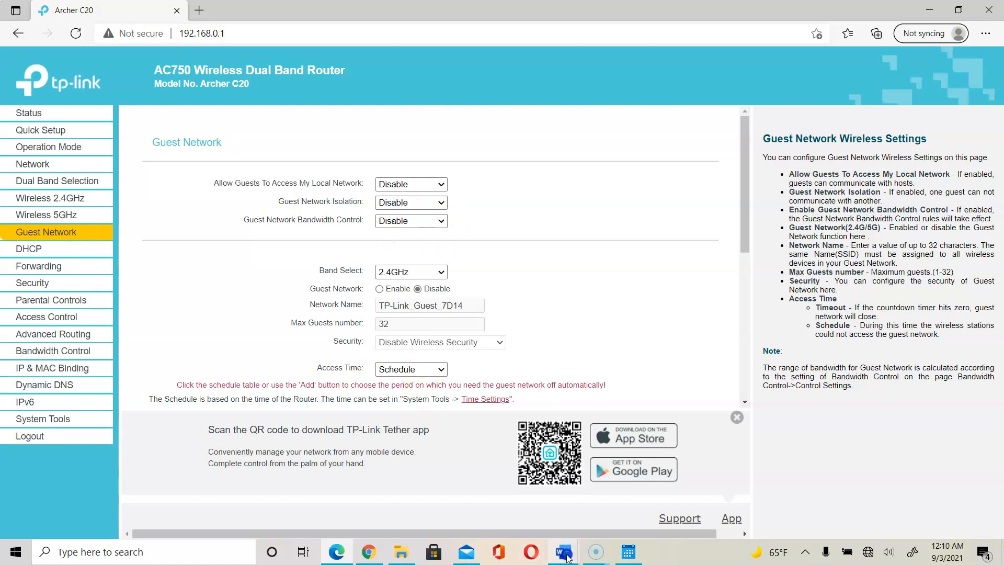
pyautogui.moveTo(348, 550)
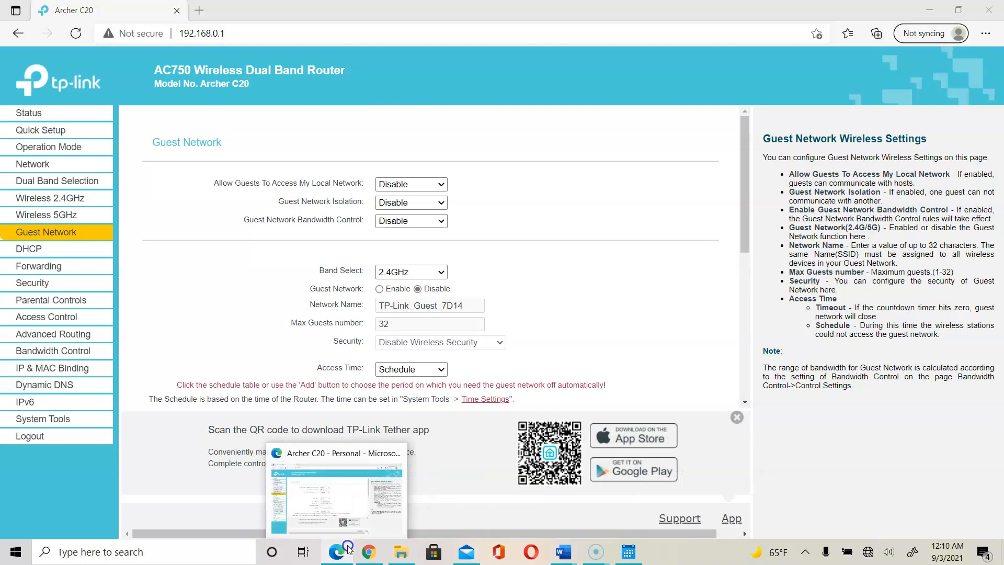
pyautogui.click(336, 494)
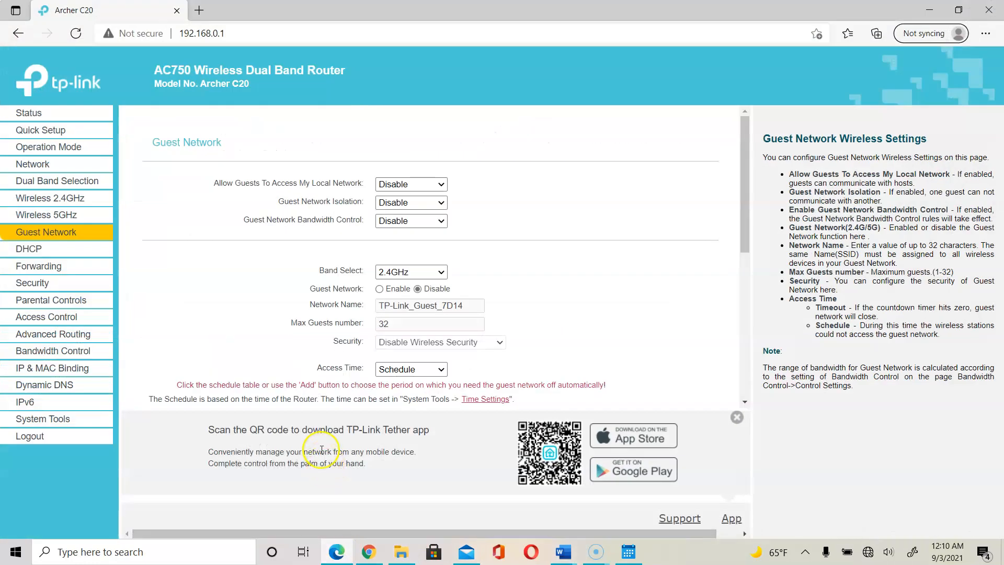
pyautogui.click(564, 552)
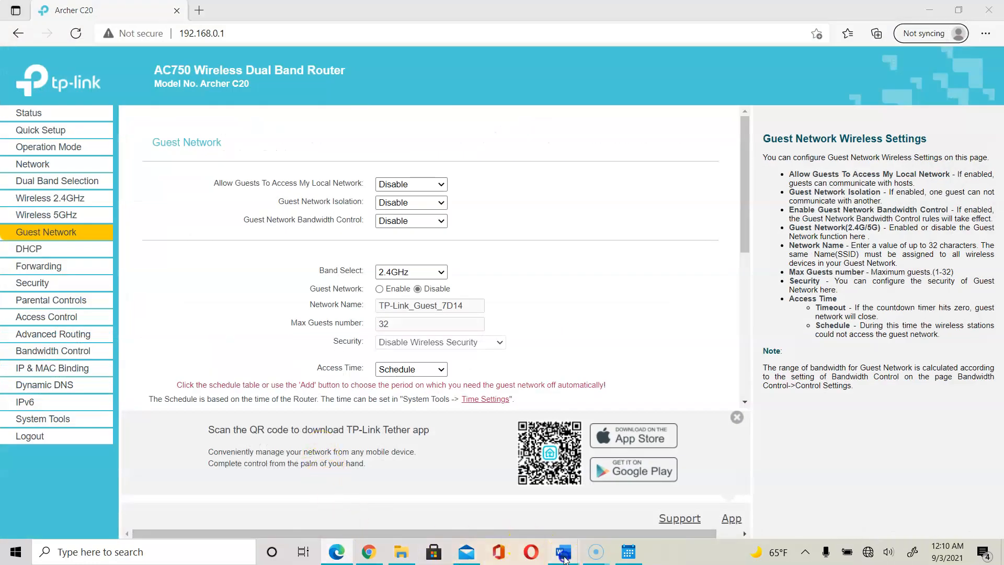
# Try setting guest local-network access to Enable, then set it back to Disable.
pyautogui.click(438, 185)
pyautogui.click(426, 228)
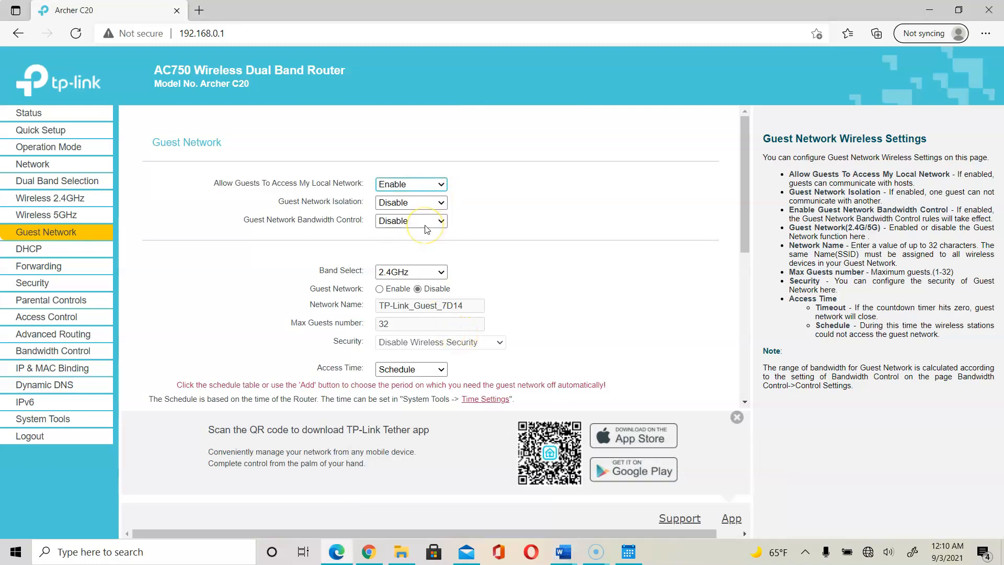
pyautogui.click(442, 188)
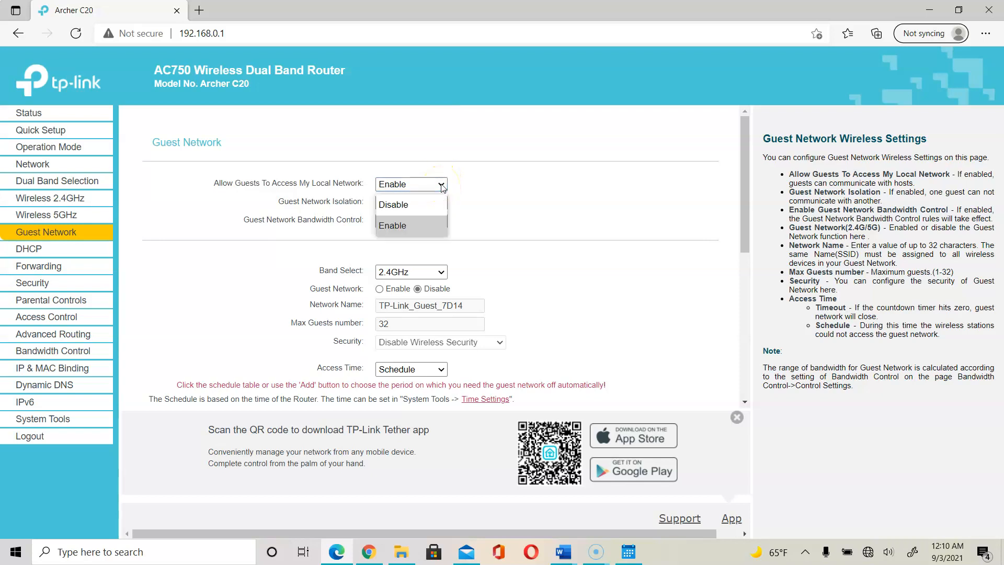
pyautogui.click(444, 204)
# Check that guest Isolation and Bandwidth Control are both left on Disable, then scroll to the schedule.
pyautogui.click(443, 204)
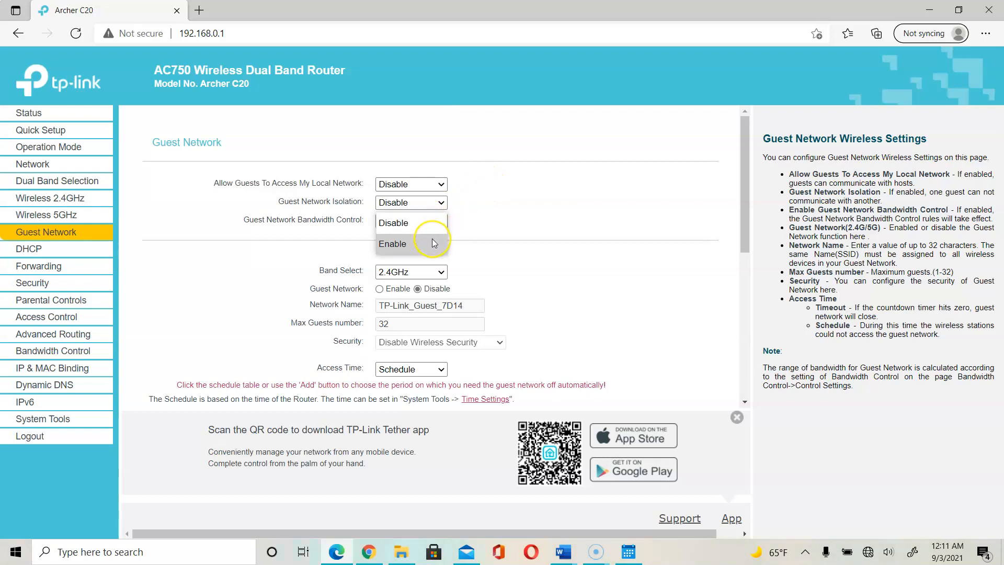
pyautogui.click(440, 223)
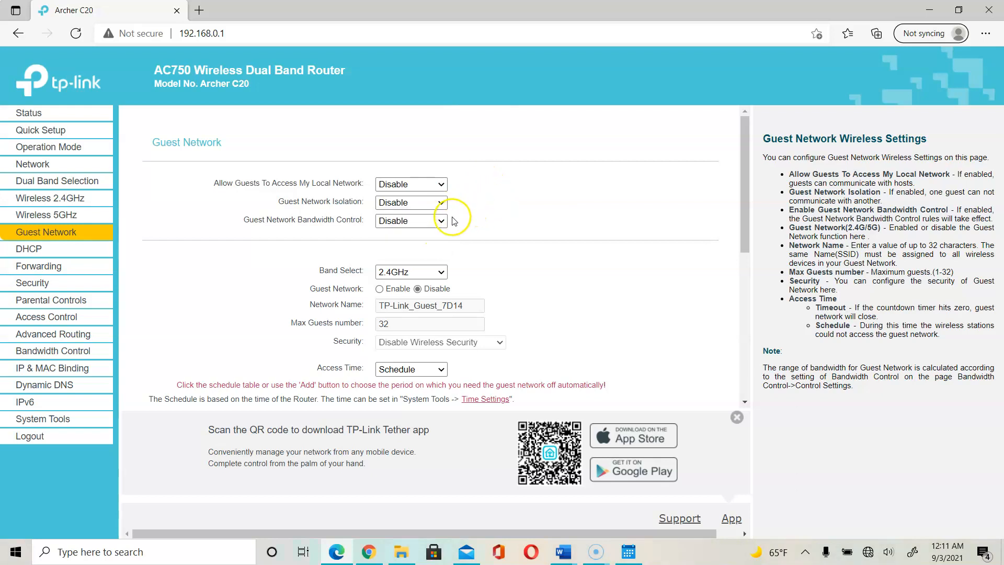
pyautogui.click(442, 221)
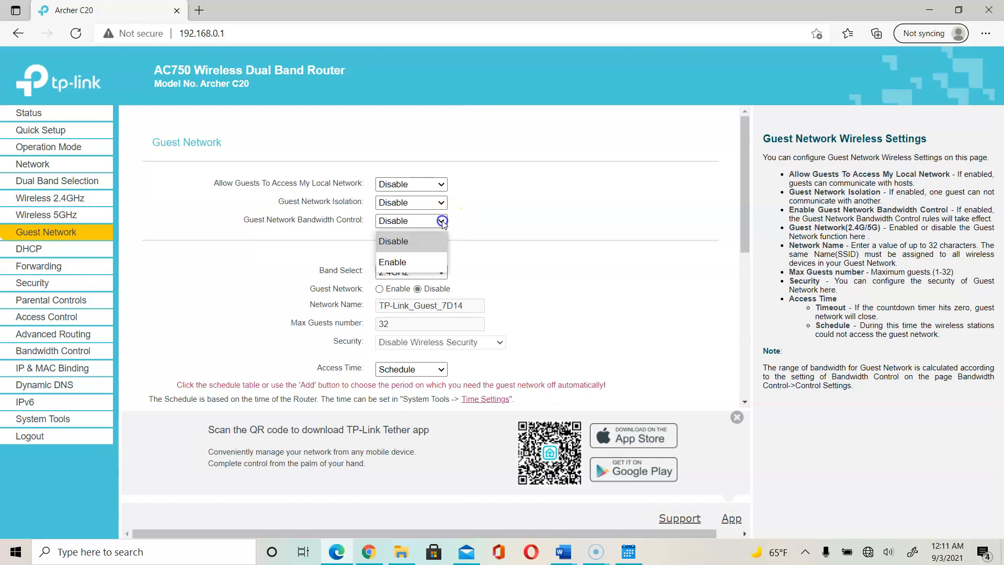
pyautogui.click(559, 224)
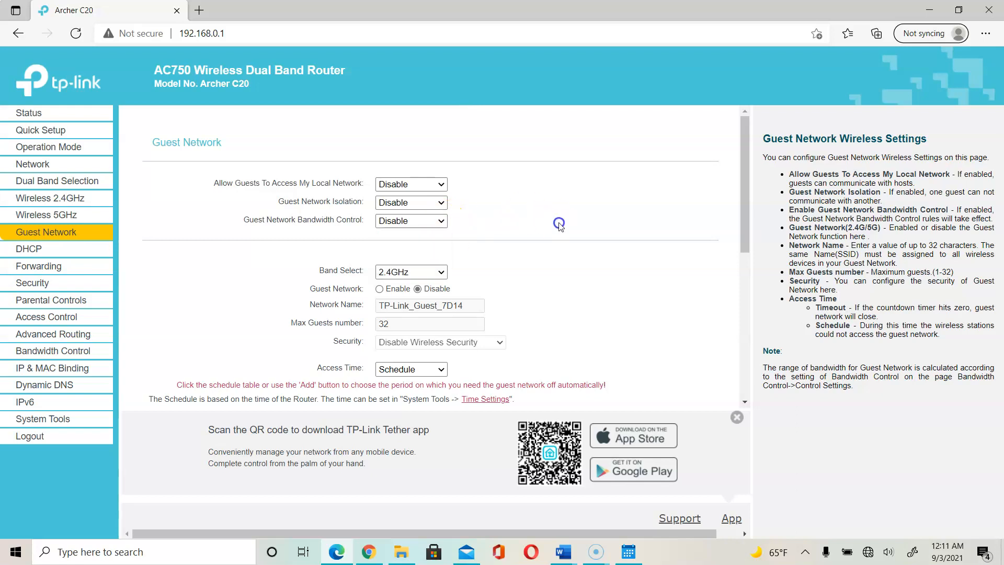
pyautogui.moveTo(746, 236); pyautogui.dragTo(762, 345)
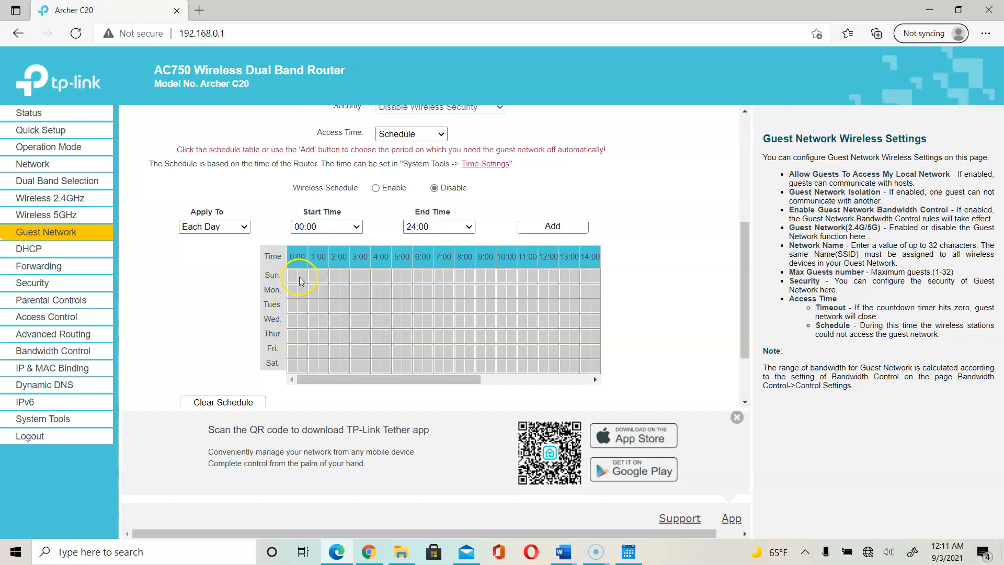
# Review the guest schedule's Access Time and Start Time choices without changing them, then bring up Word.
pyautogui.click(426, 139)
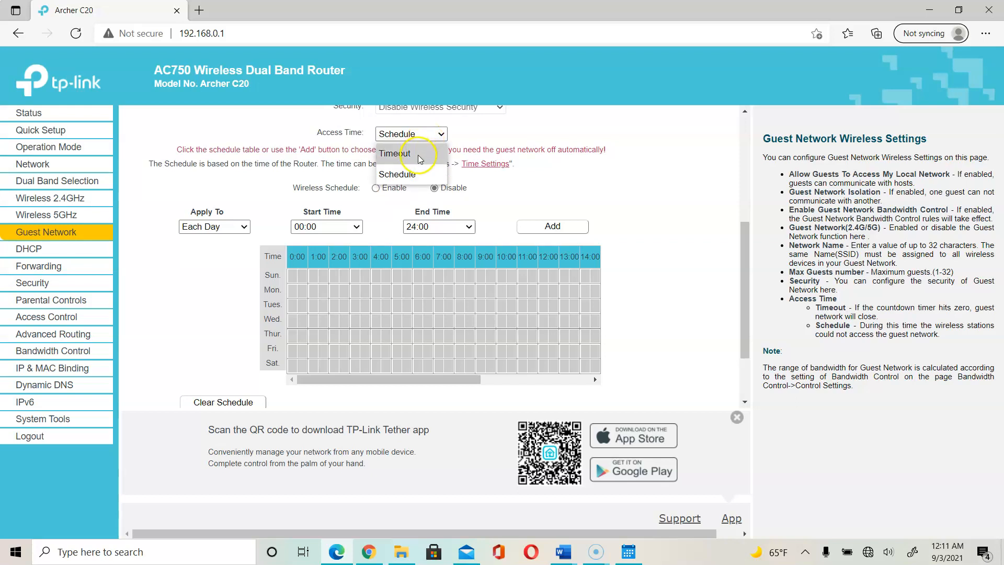
pyautogui.click(355, 228)
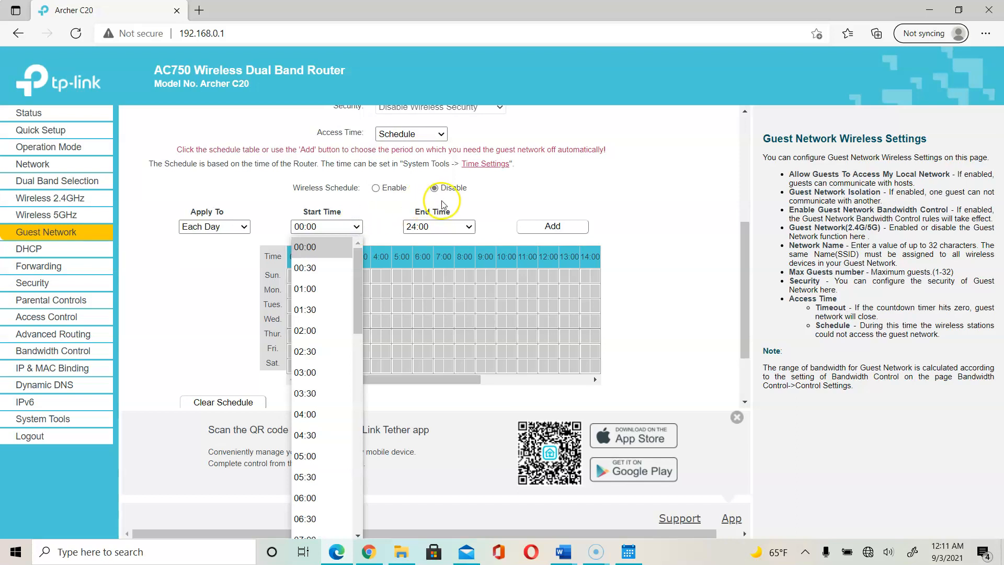
pyautogui.click(510, 209)
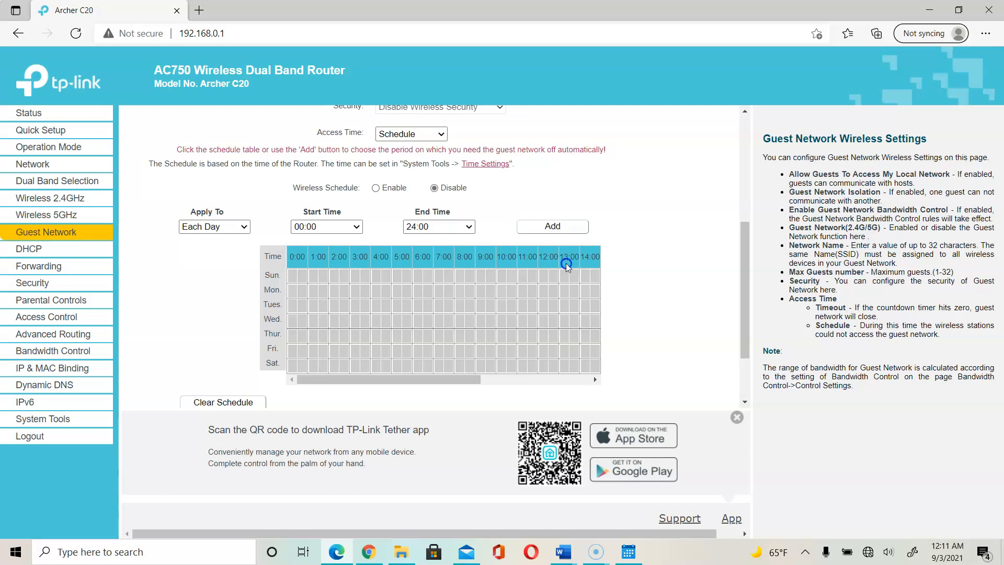
pyautogui.moveTo(747, 285)
pyautogui.mouseDown()
pyautogui.moveTo(752, 327)
pyautogui.moveTo(748, 291)
pyautogui.mouseUp()
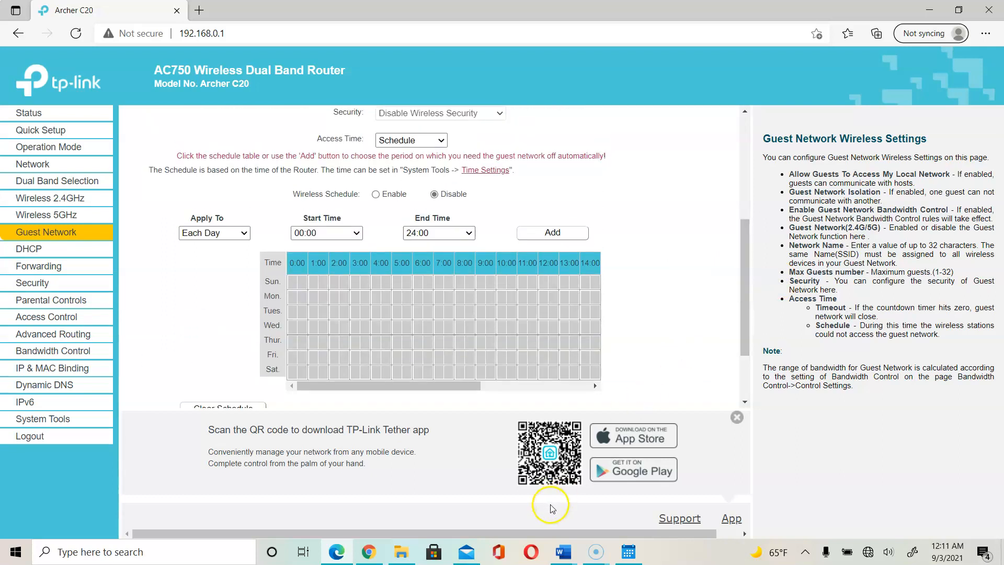
pyautogui.click(563, 552)
# Read Lab 2-2's questions for steps 19–22, then return to the router's Guest Network page.
pyautogui.click(469, 508)
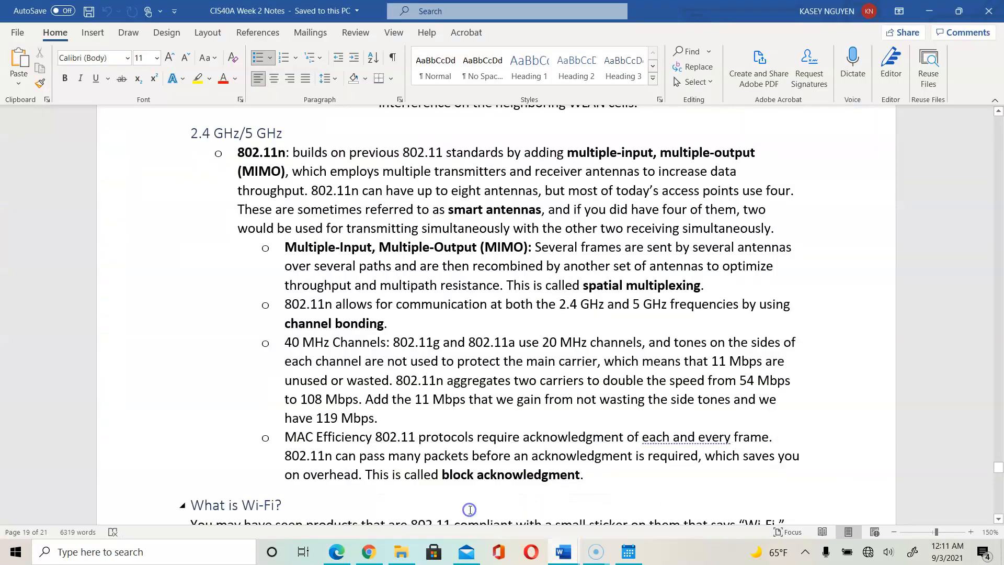
pyautogui.click(560, 552)
pyautogui.click(693, 498)
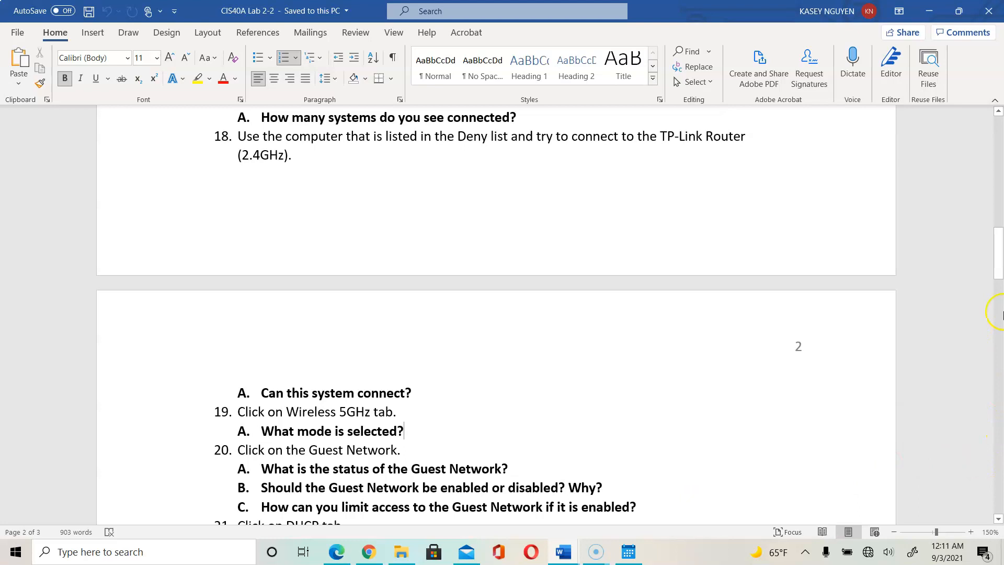
pyautogui.moveTo(1000, 259); pyautogui.dragTo(1000, 278)
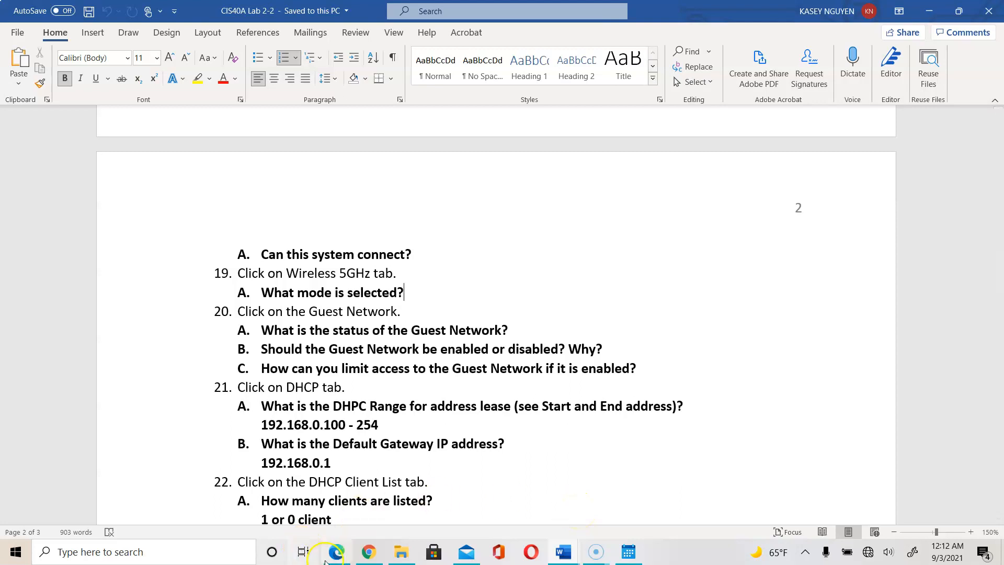
pyautogui.click(338, 487)
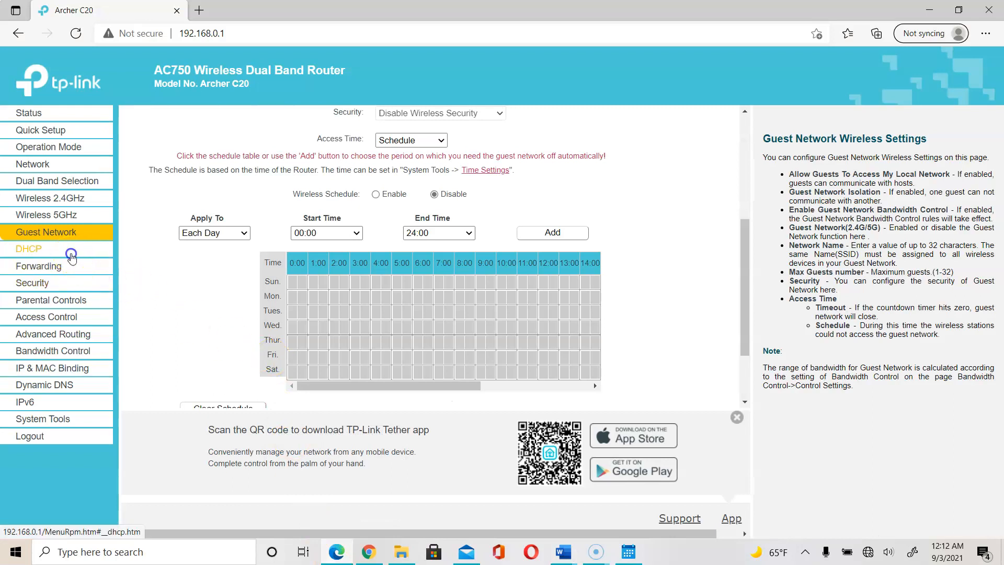
# Open DHCP settings and inspect the Start IP 192.168.0.100 and End IP 192.168.0.199 fields.
pyautogui.click(20, 249)
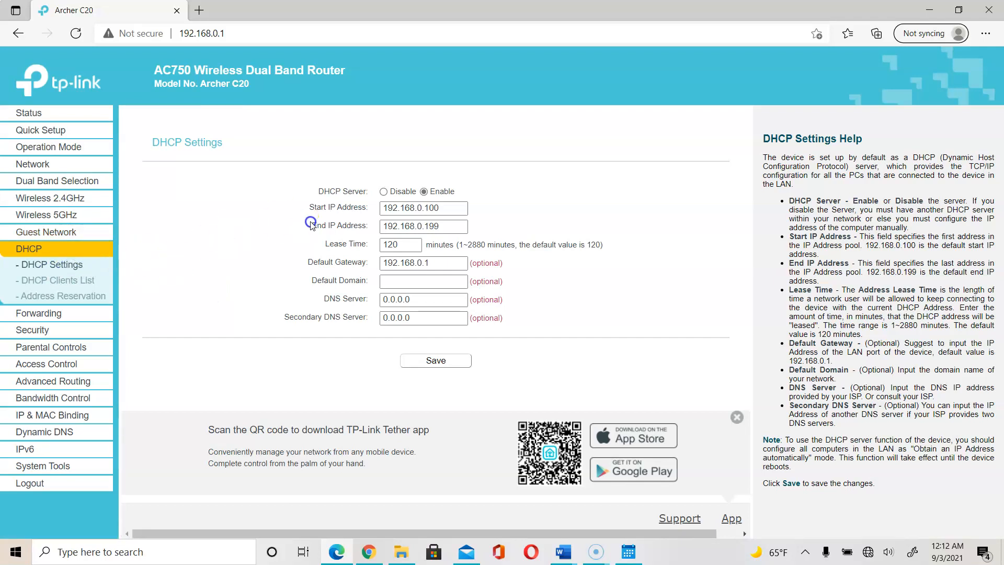
pyautogui.click(455, 209)
pyautogui.click(459, 226)
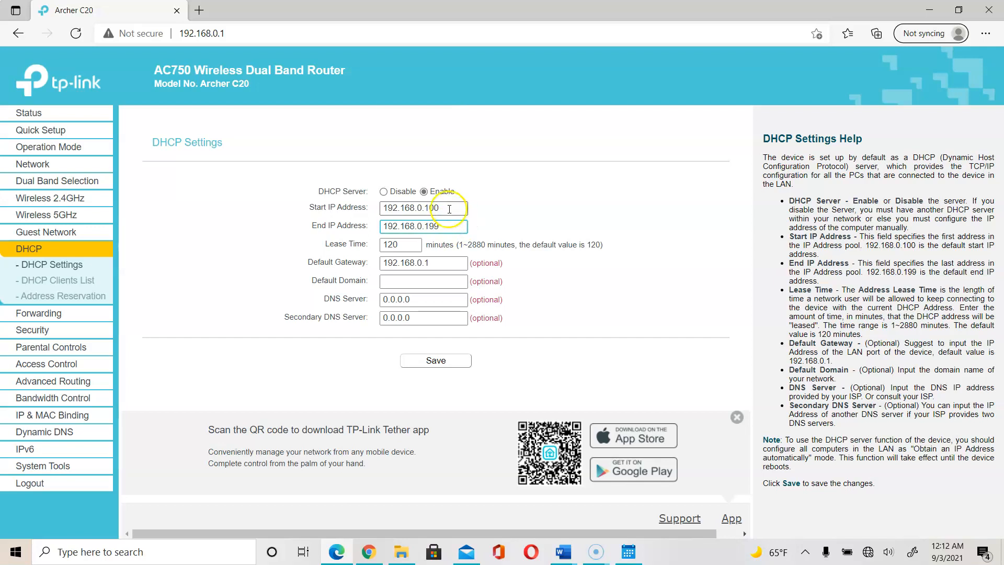
pyautogui.click(445, 207)
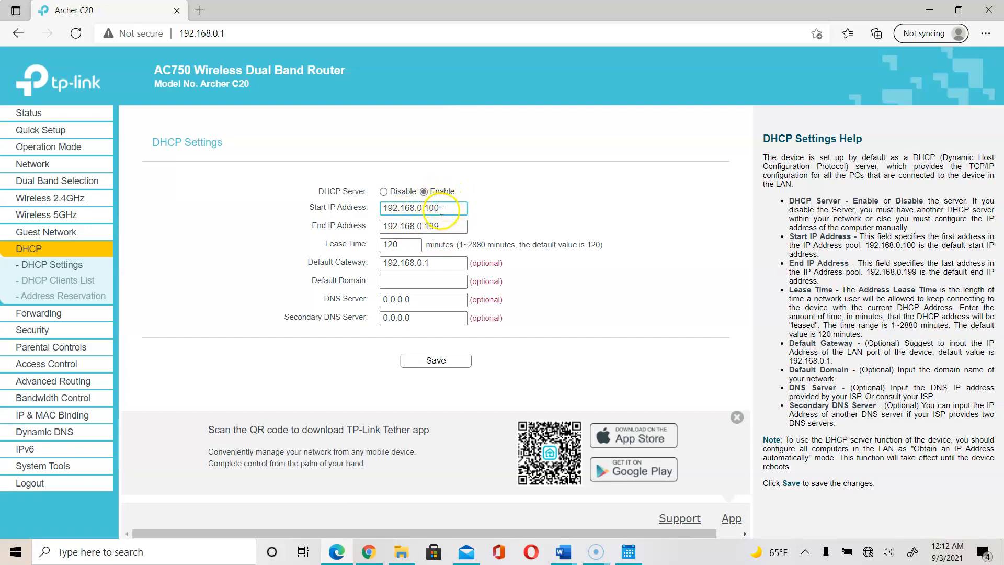
pyautogui.click(446, 229)
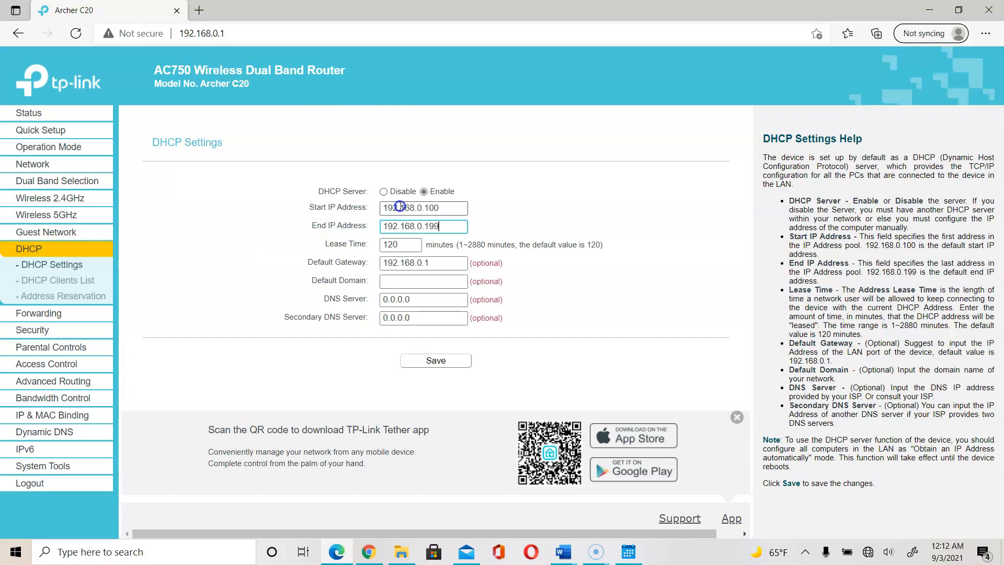
pyautogui.moveTo(444, 211); pyautogui.dragTo(423, 210)
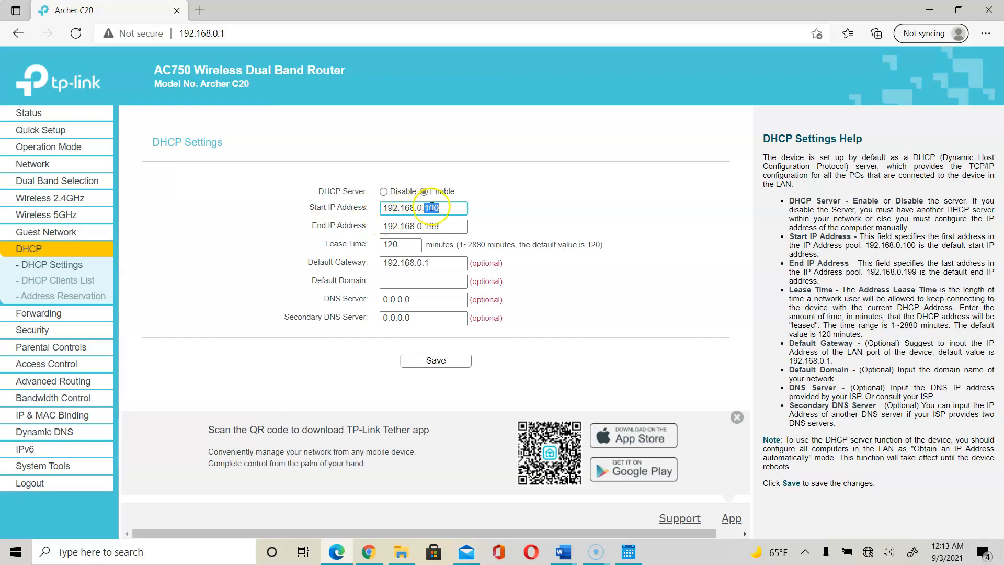
pyautogui.click(452, 209)
pyautogui.click(450, 225)
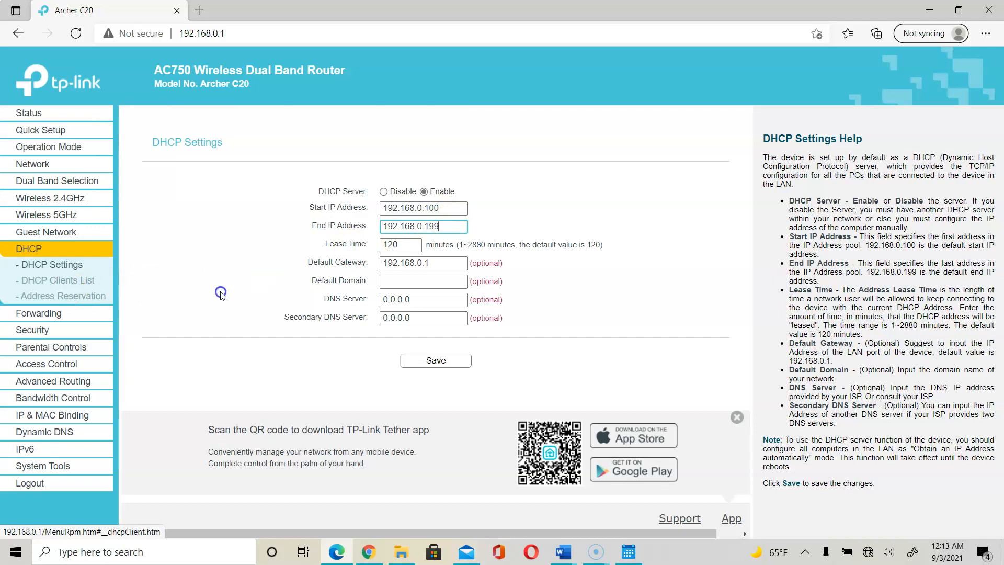
pyautogui.click(447, 212)
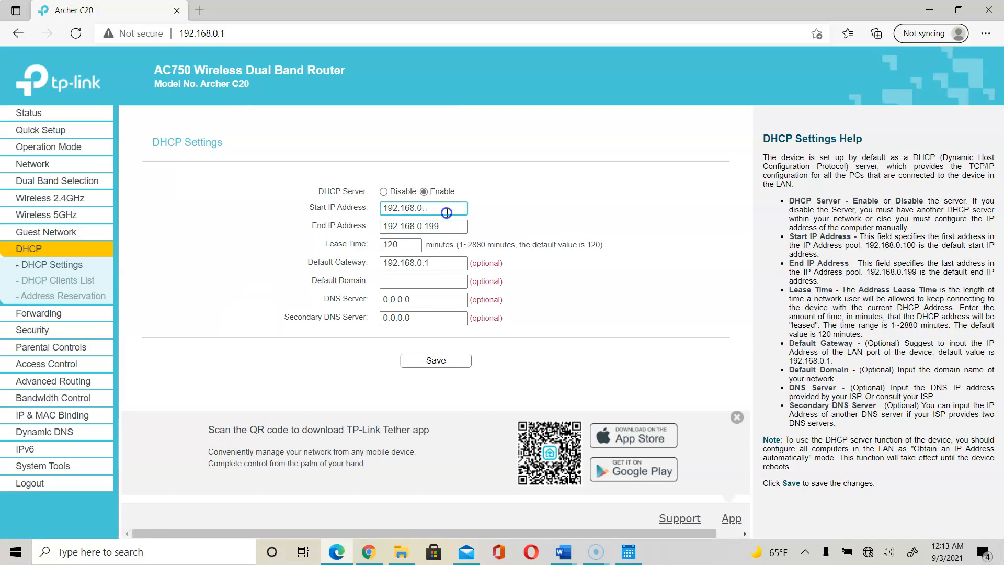
# Make trial edits to the DHCP pool addresses, then restore it to 192.168.0.100–192.168.0.199.
pyautogui.click(447, 226)
pyautogui.press('BackSpace')
pyautogui.press('BackSpace')
pyautogui.press('BackSpace')
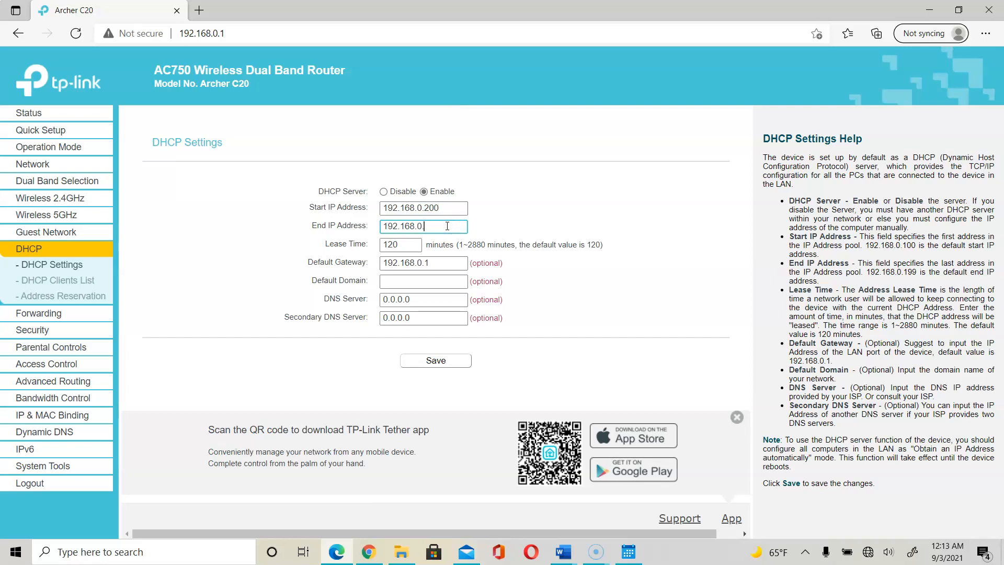
pyautogui.write('.250')
pyautogui.click(442, 207)
pyautogui.press('BackSpace')
pyautogui.press('BackSpace')
pyautogui.press('BackSpace')
pyautogui.write('100')
pyautogui.click(452, 227)
pyautogui.press('BackSpace')
pyautogui.press('BackSpace')
pyautogui.press('BackSpace')
pyautogui.write('199')
# Step through Lease Time, Default Gateway 192.168.0.1, Default Domain and DNS fields, then return to Lab 2-2.
pyautogui.click(408, 240)
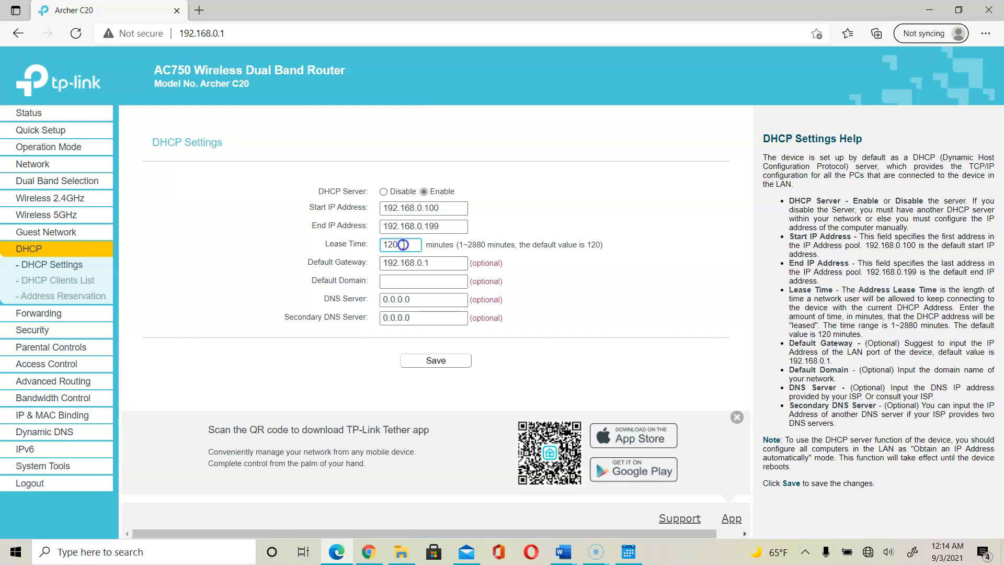
pyautogui.click(440, 263)
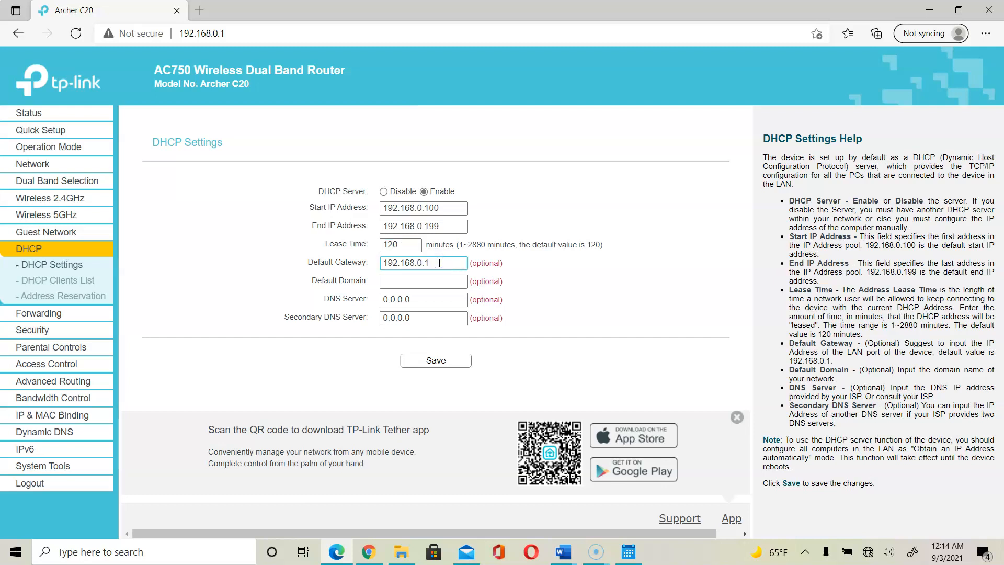
pyautogui.click(438, 281)
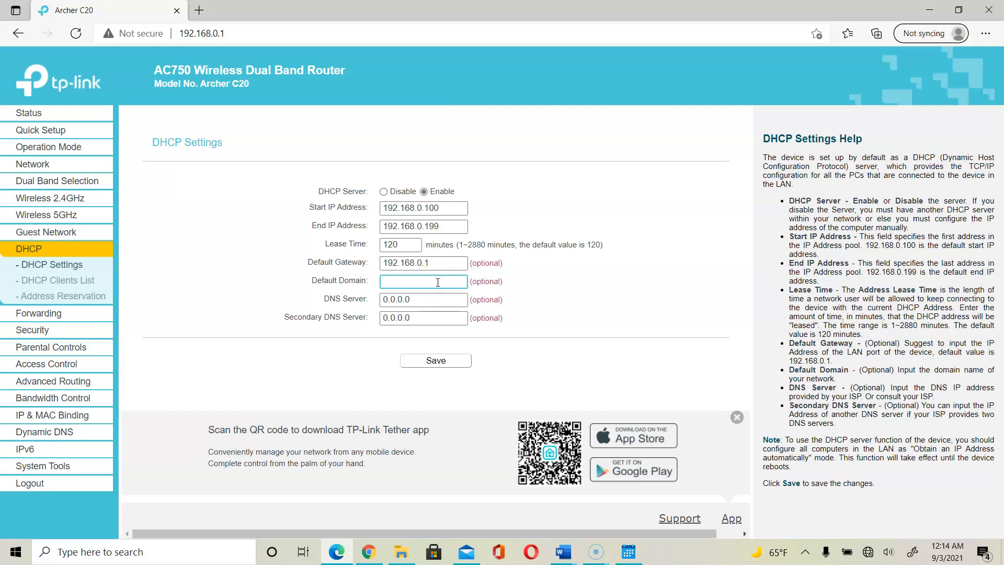
pyautogui.click(440, 300)
pyautogui.click(439, 317)
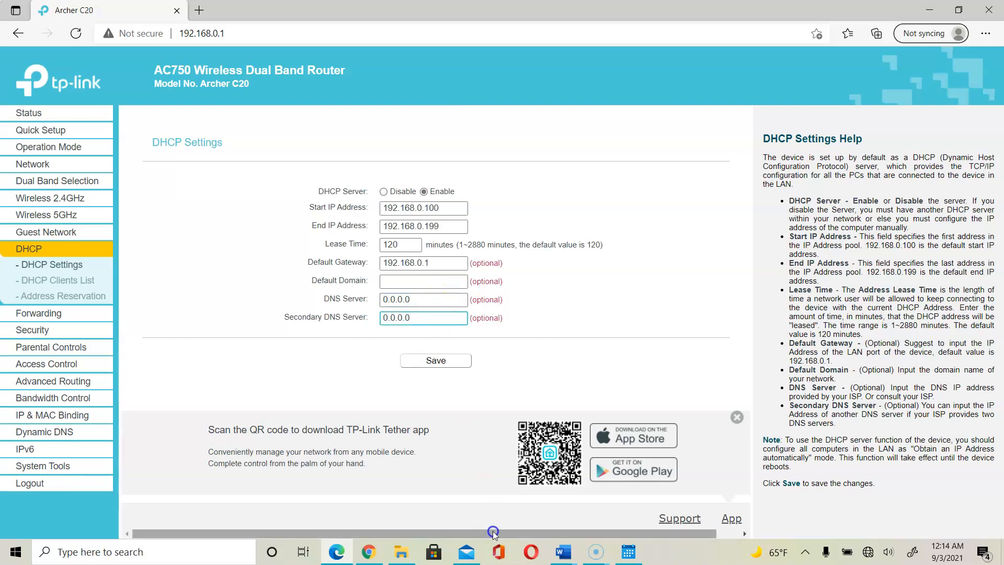
pyautogui.click(583, 543)
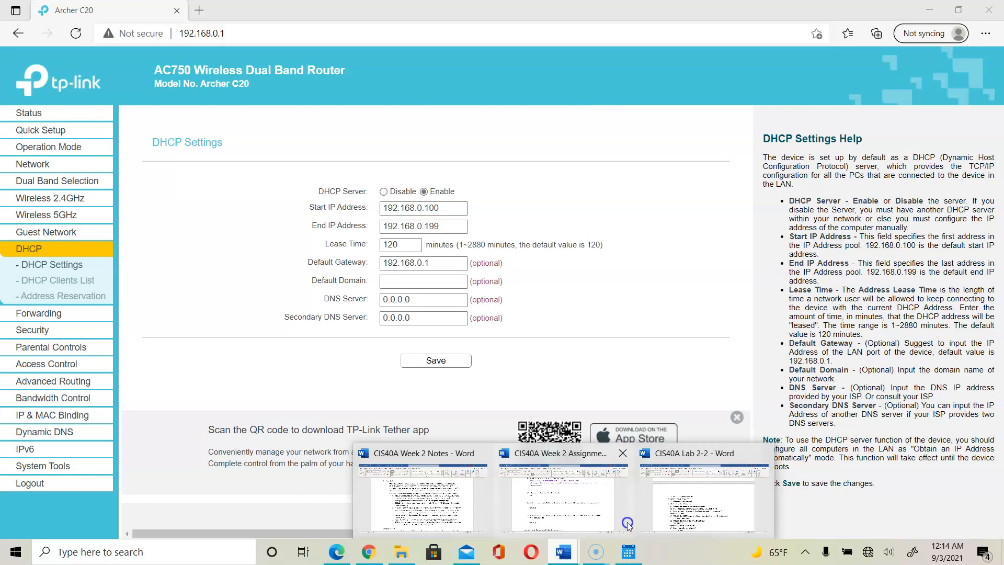
pyautogui.click(661, 518)
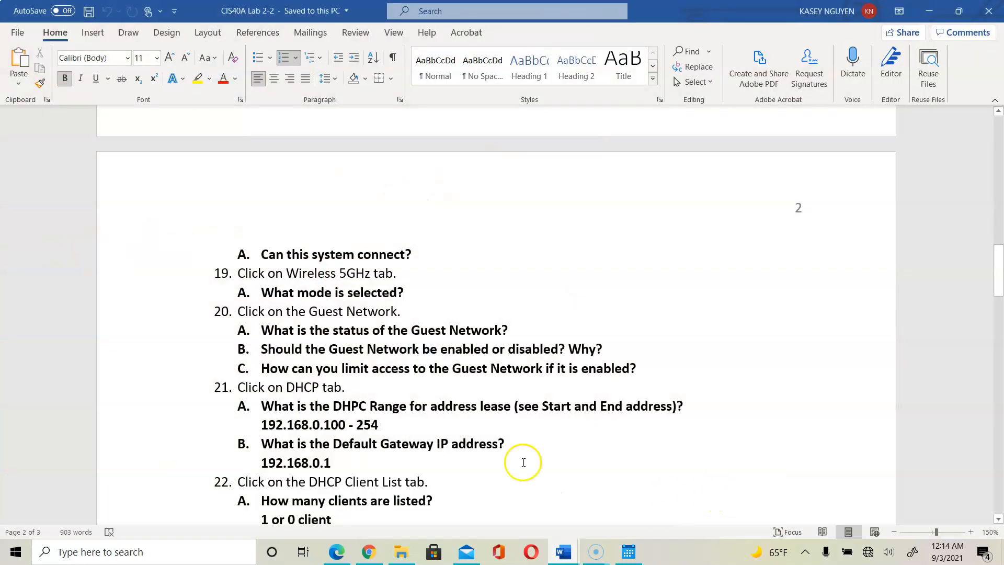
# Read on through the lab document to steps 23–29.
pyautogui.click(531, 407)
pyautogui.click(545, 443)
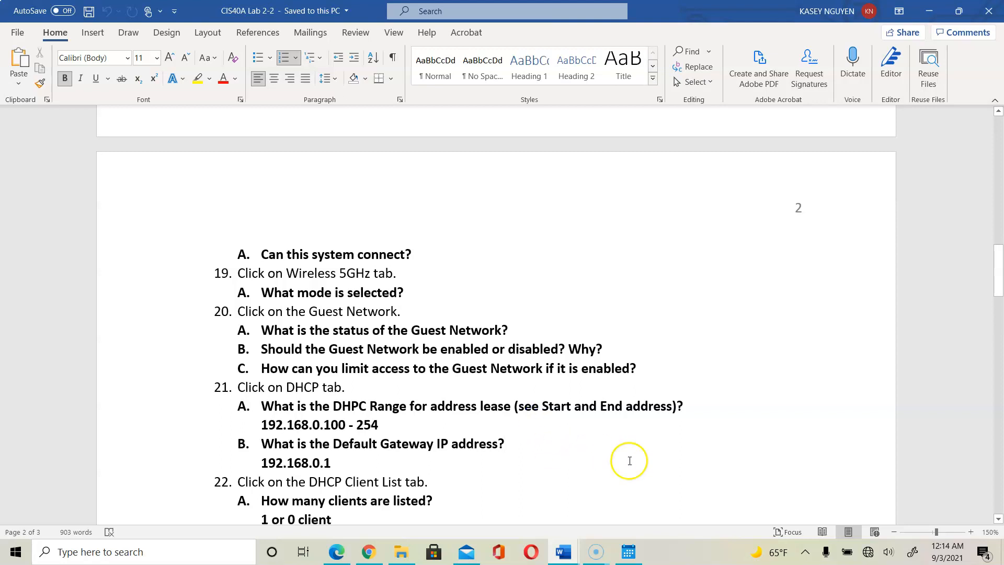
pyautogui.click(998, 519)
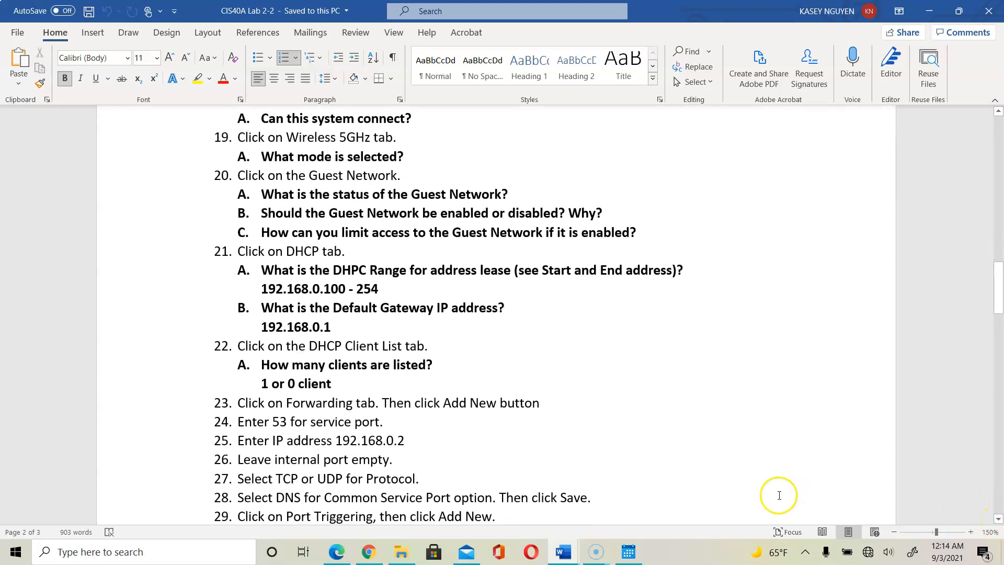
# Return to the router and open the DHCP Clients List, showing one client at 192.168.0.101.
pyautogui.click(368, 554)
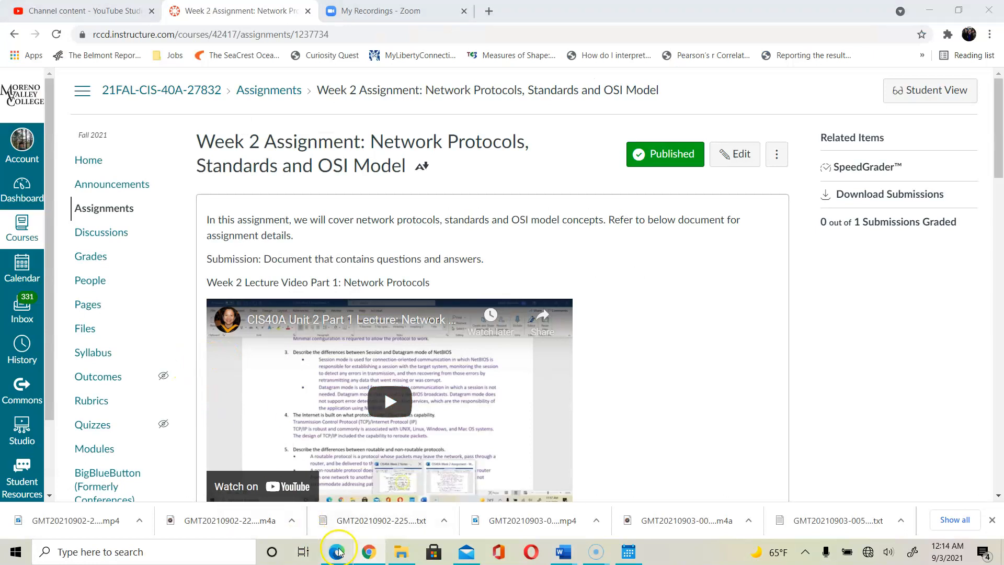
pyautogui.click(337, 552)
pyautogui.click(49, 282)
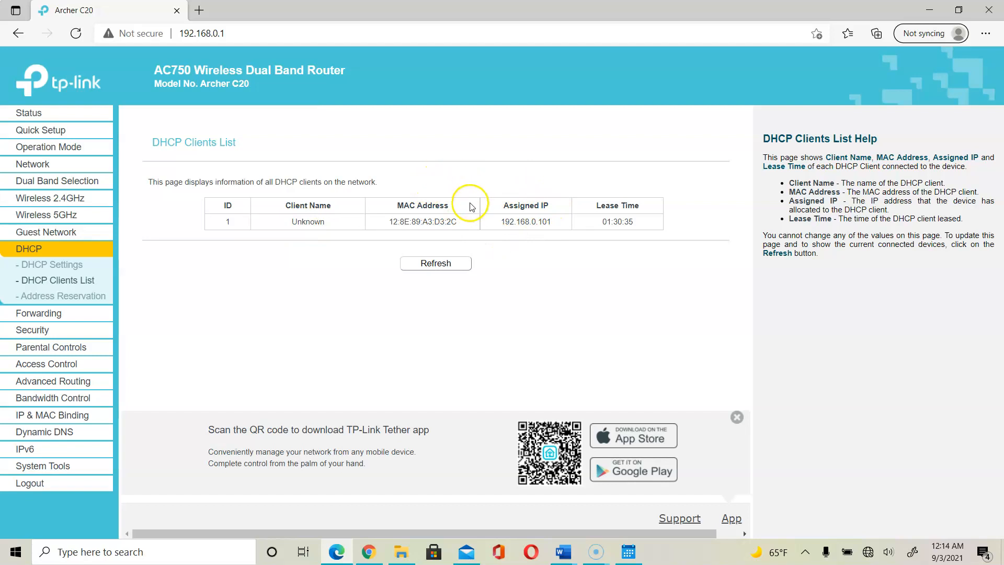
# Select the client's 192.168.0.101 address and refresh the list, lease time now 01:30:07.
pyautogui.click(571, 219)
pyautogui.click(555, 226)
pyautogui.moveTo(555, 226); pyautogui.dragTo(503, 222)
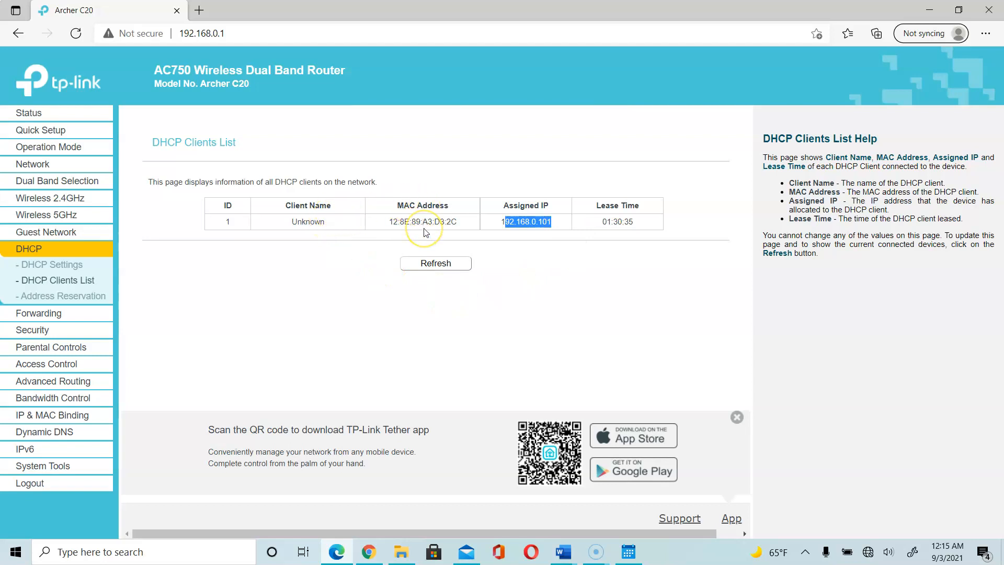
pyautogui.click(433, 263)
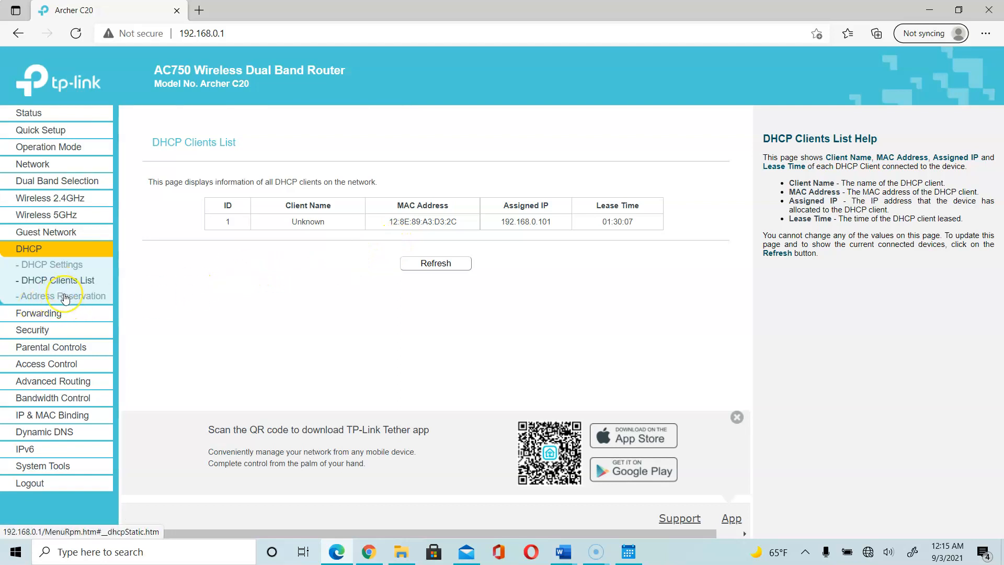
pyautogui.click(65, 297)
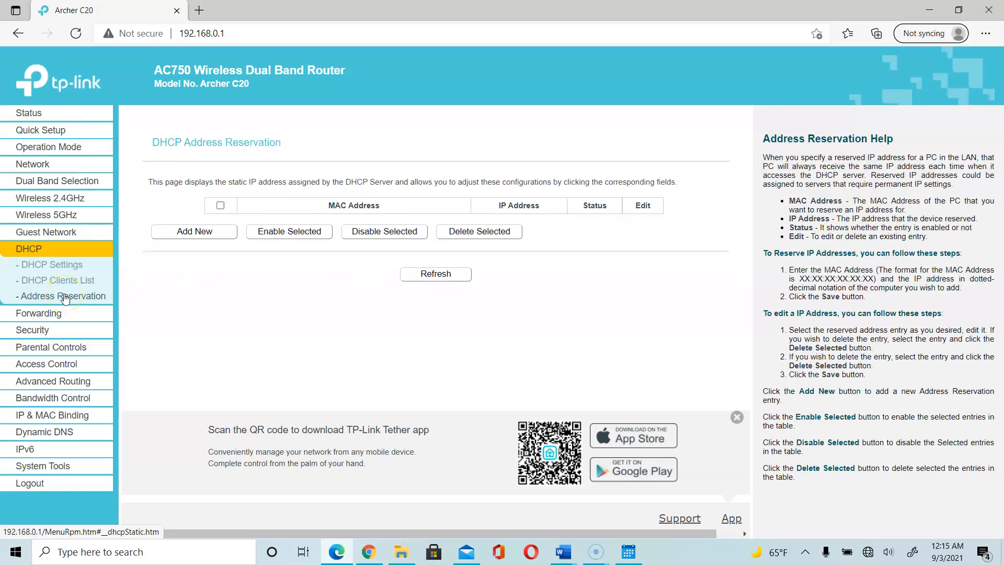
# Highlight the empty Address Reservation page's description, then start adding a new reservation.
pyautogui.moveTo(158, 183); pyautogui.dragTo(451, 186)
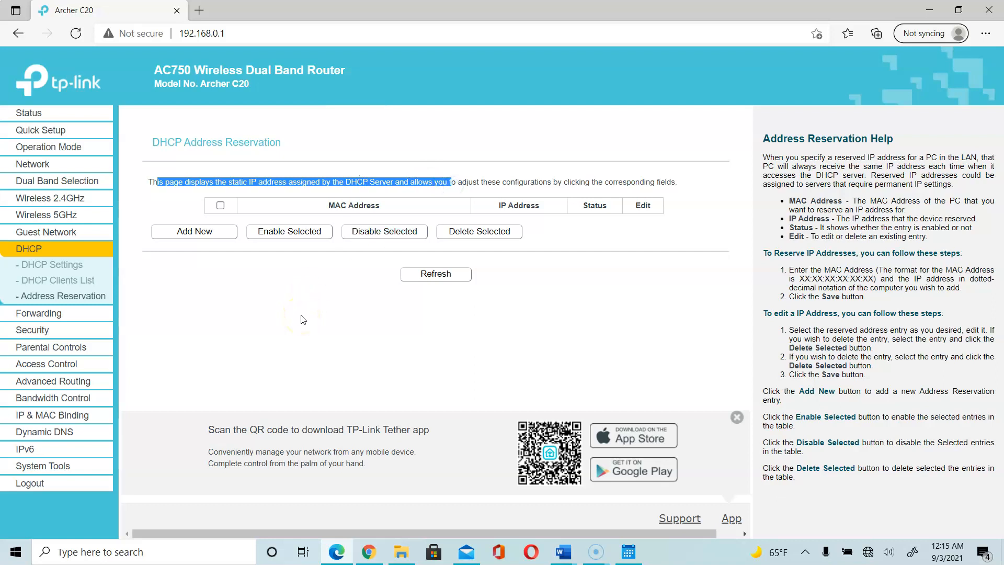
pyautogui.click(212, 232)
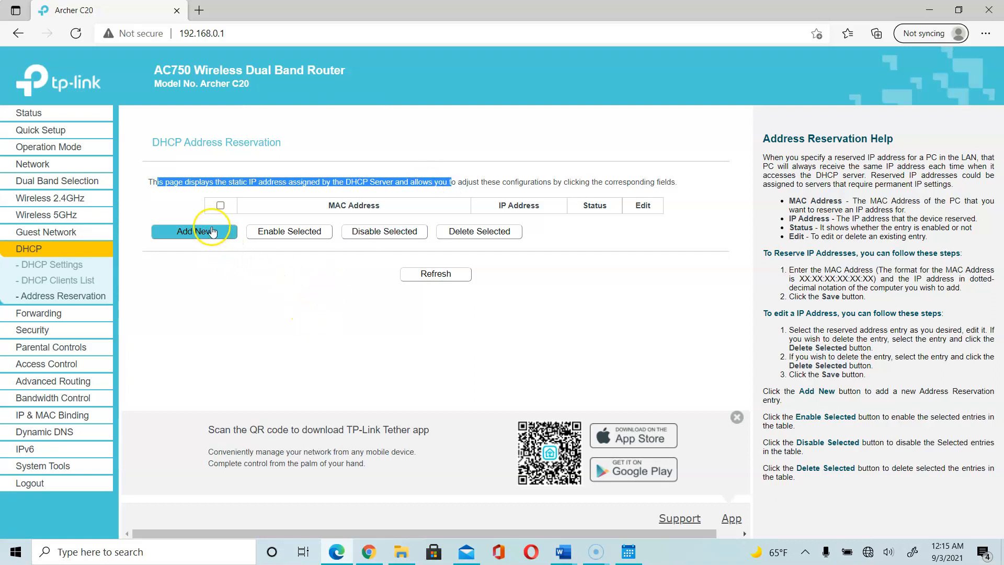
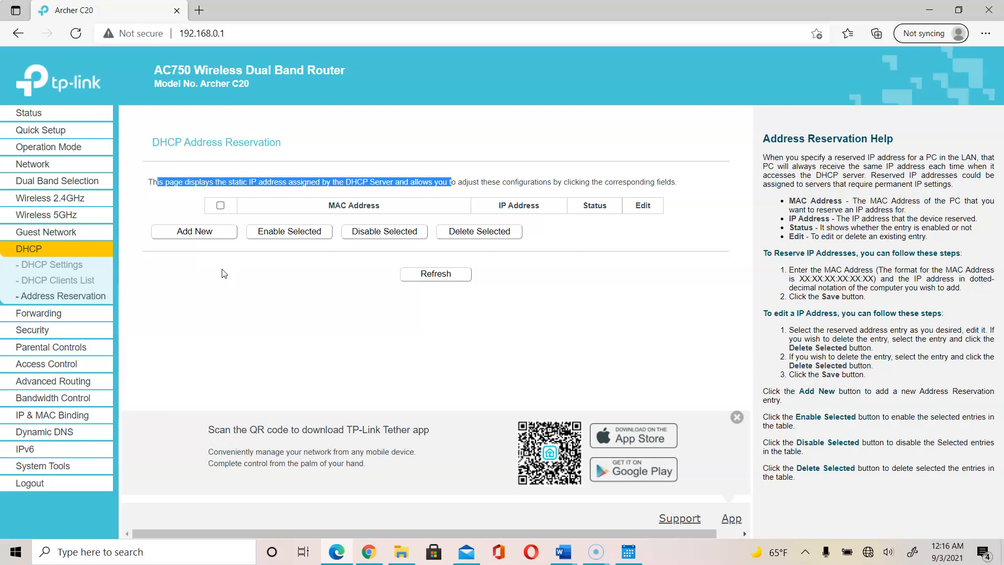
# Go to Forwarding to show the empty Virtual Server port-forwarding list.
pyautogui.click(31, 320)
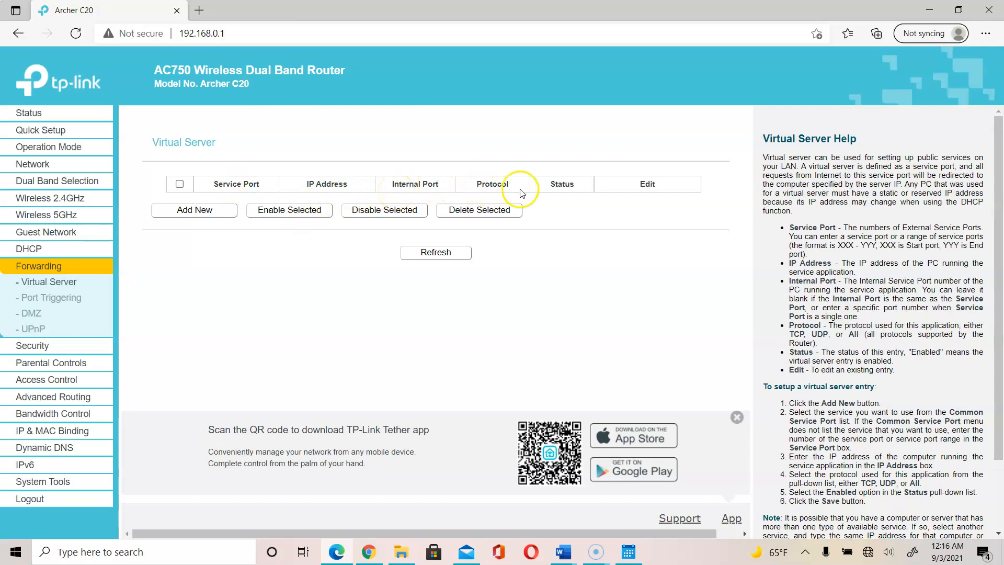
# Start a blank virtual server entry, then bring up the Lab 2-2 instructions in Word.
pyautogui.click(195, 211)
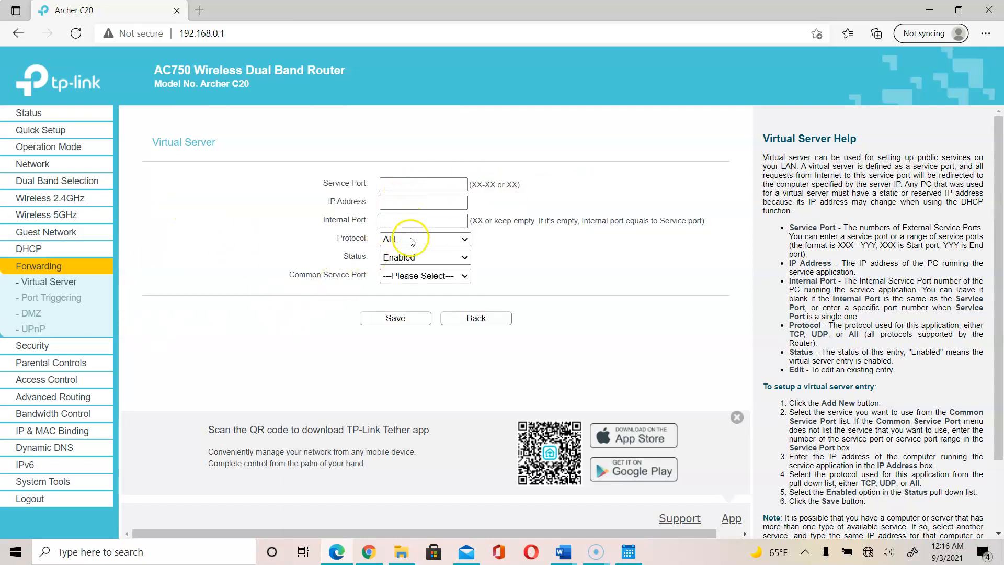
pyautogui.click(417, 188)
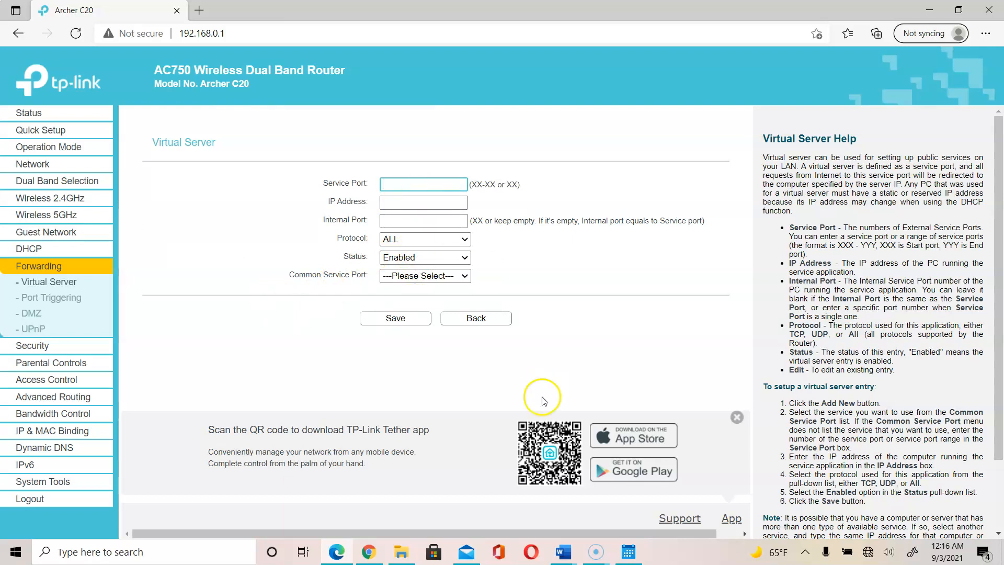
pyautogui.click(563, 551)
pyautogui.click(665, 518)
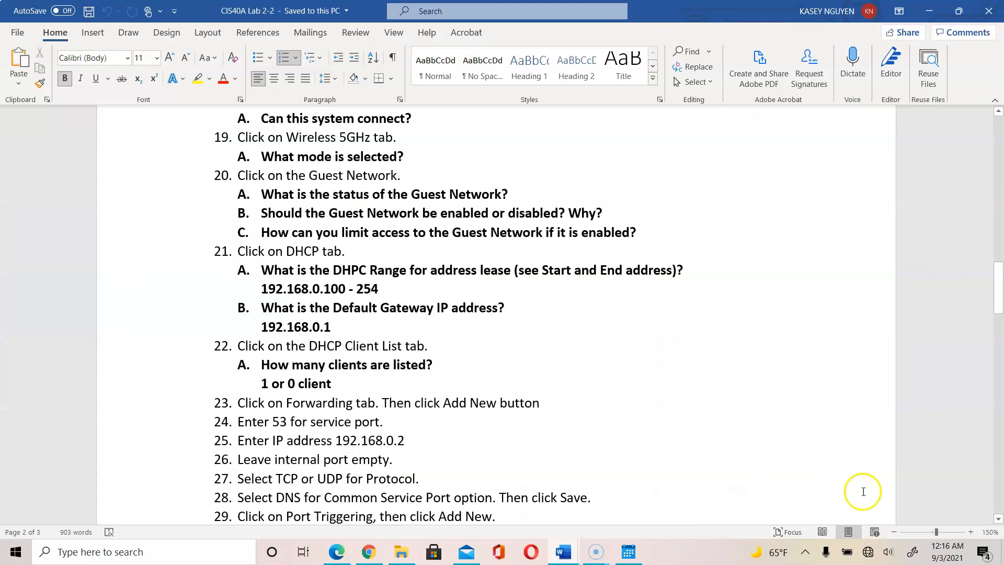
# Read lab steps 24–28 on the port 53 DNS virtual server, then return to the router form.
pyautogui.click(408, 420)
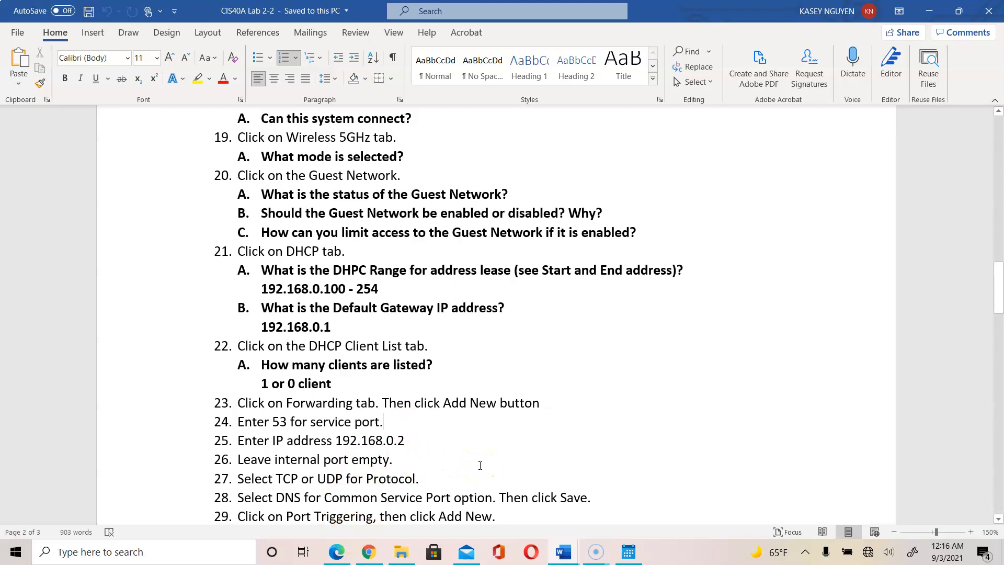
pyautogui.click(413, 441)
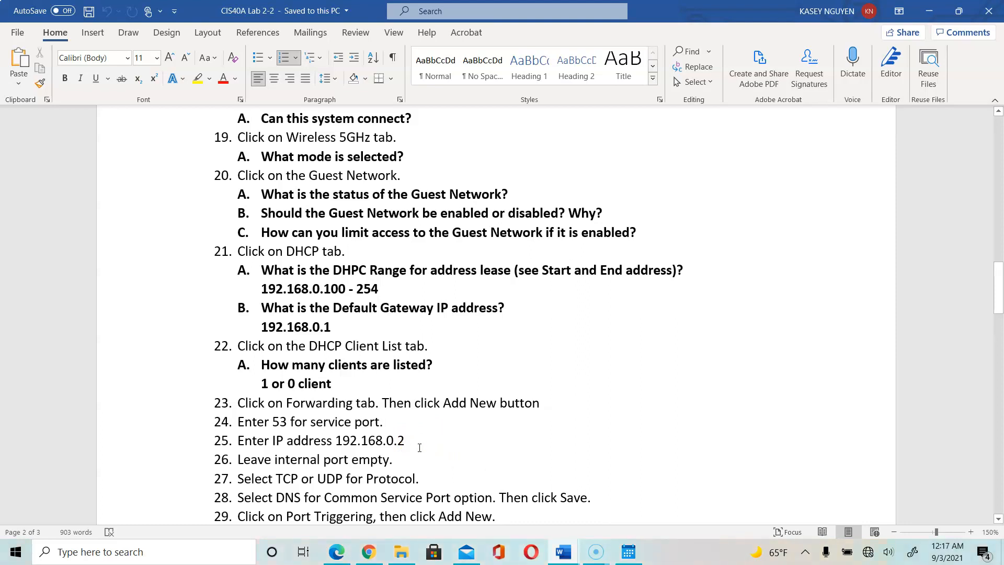
pyautogui.click(416, 460)
pyautogui.click(429, 479)
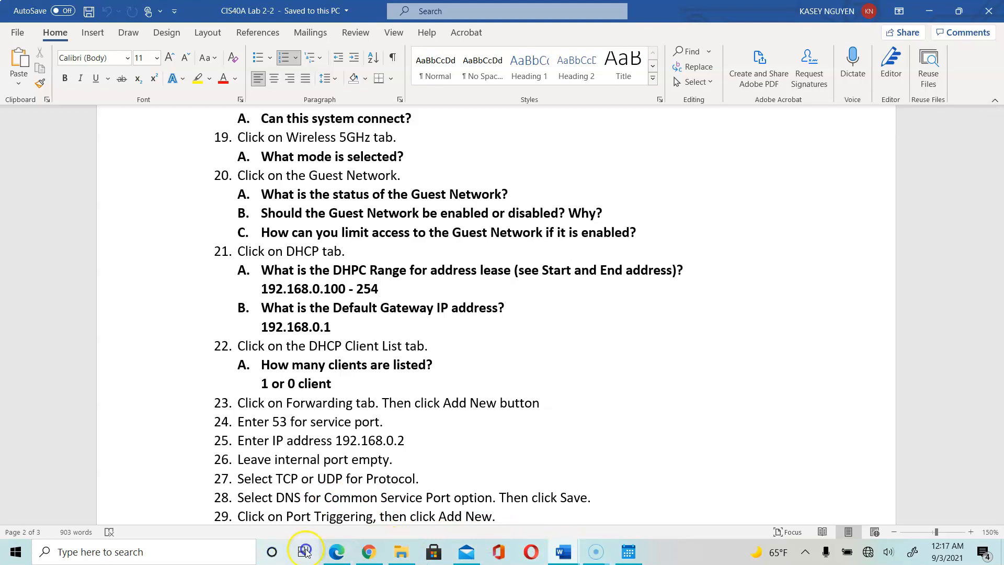
pyautogui.click(337, 552)
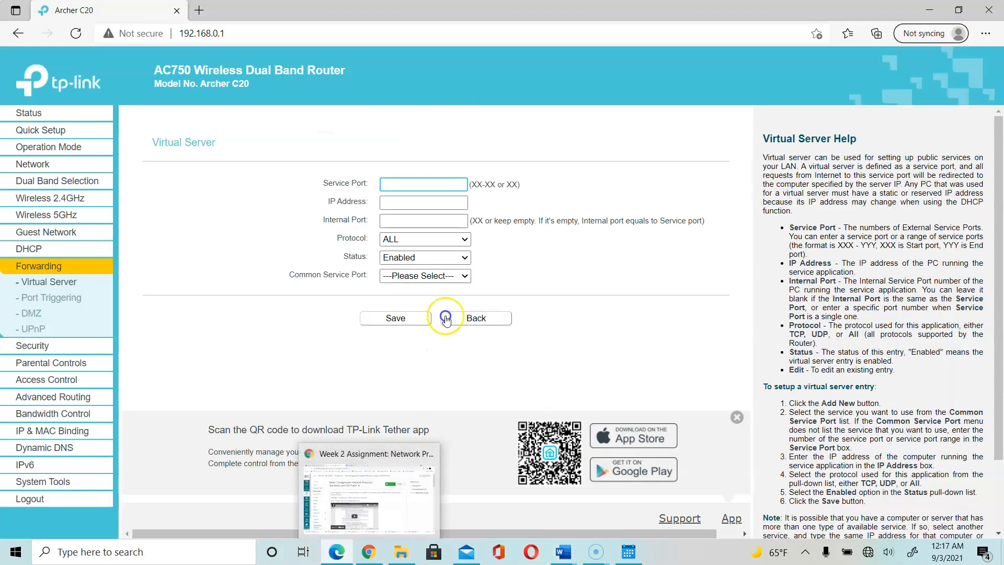
# Save an enabled DNS virtual server forwarding port 53 to 192.168.0.2 over TCP or UDP.
pyautogui.click(421, 202)
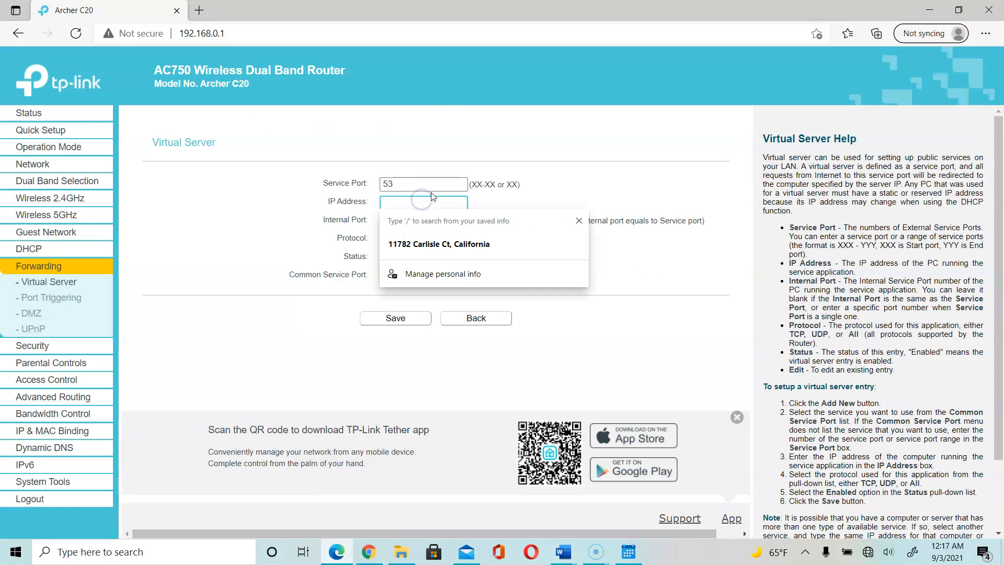
pyautogui.write('192.168.0.2')
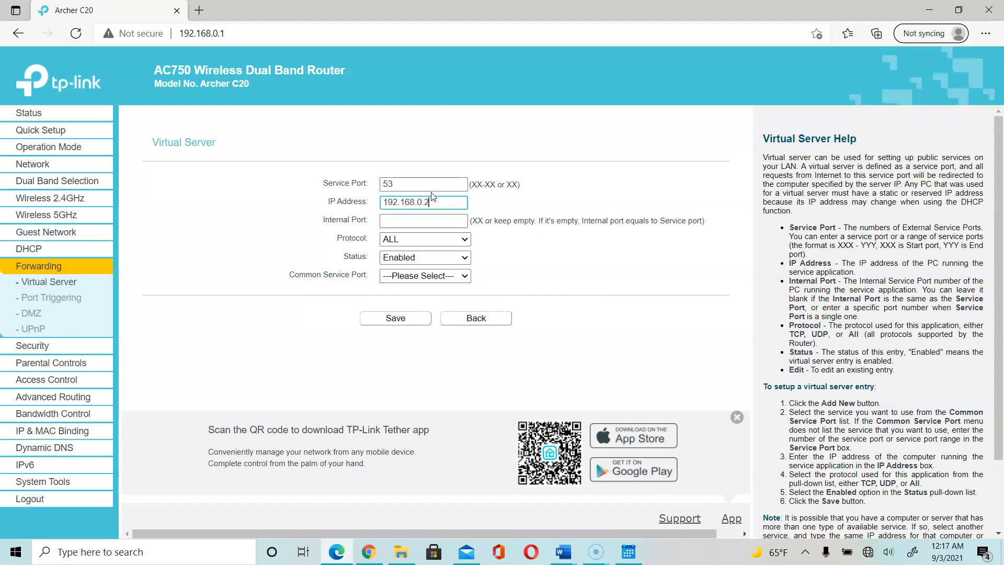
pyautogui.click(435, 239)
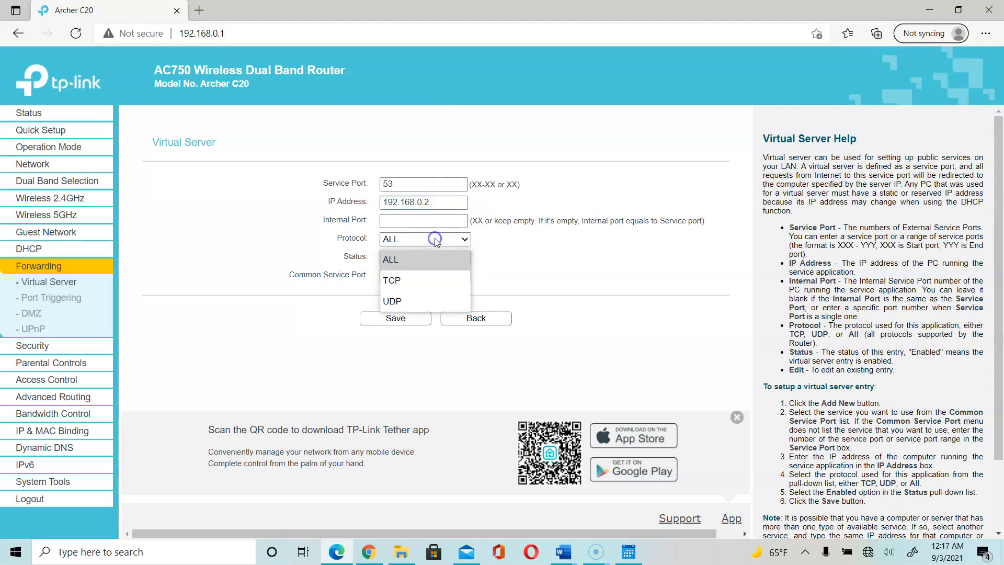
pyautogui.click(427, 280)
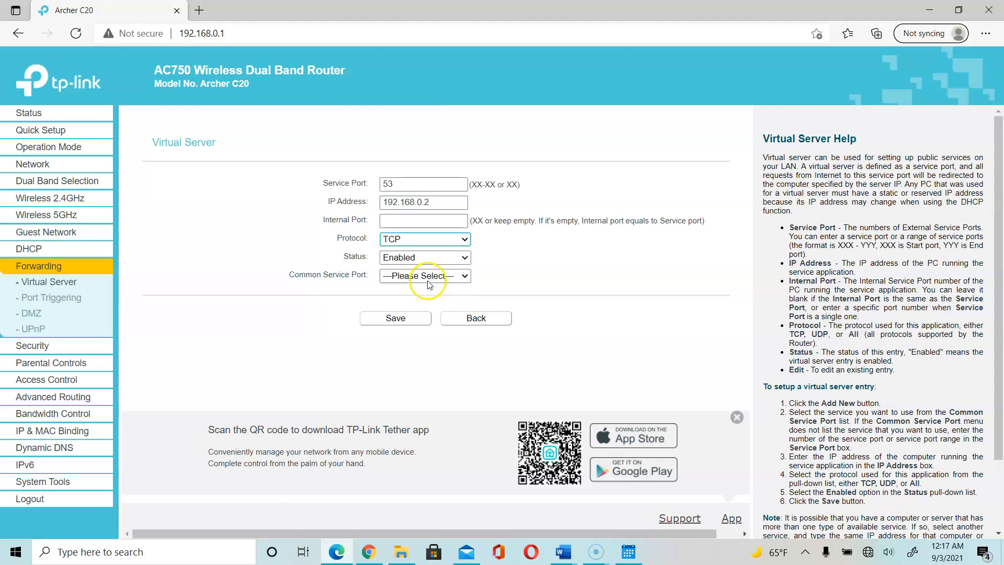
pyautogui.click(429, 262)
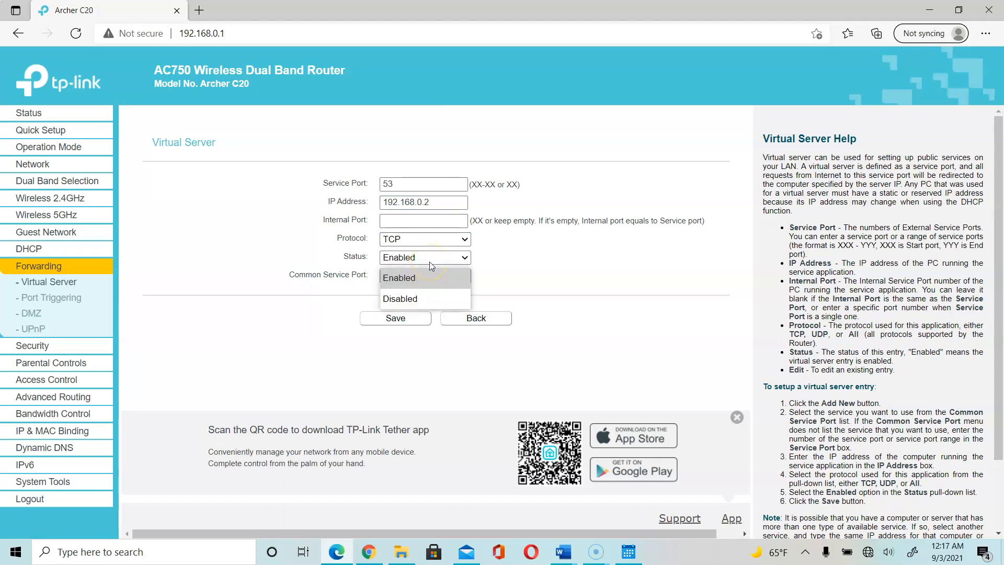
pyautogui.click(431, 265)
pyautogui.click(428, 277)
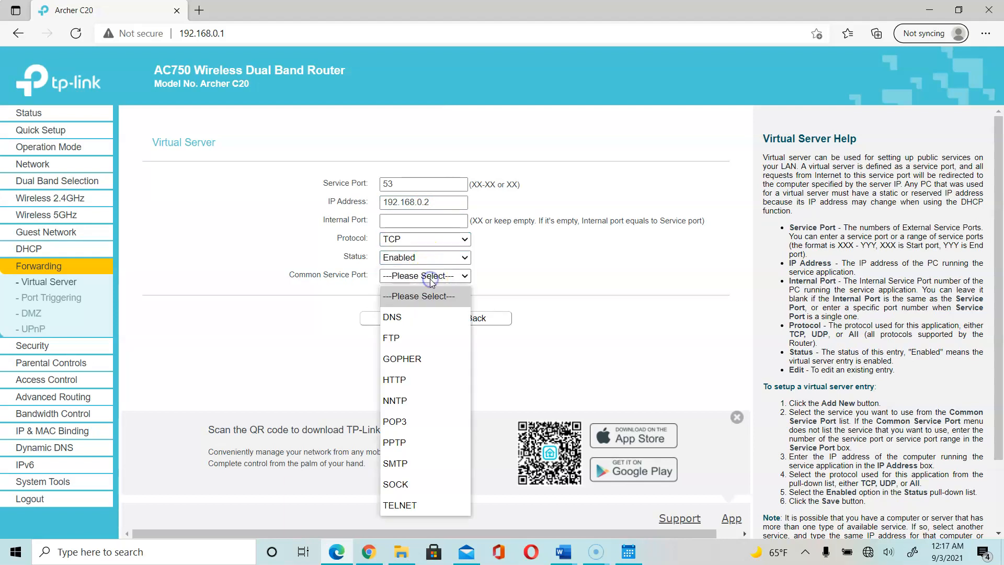
pyautogui.click(425, 316)
pyautogui.click(415, 186)
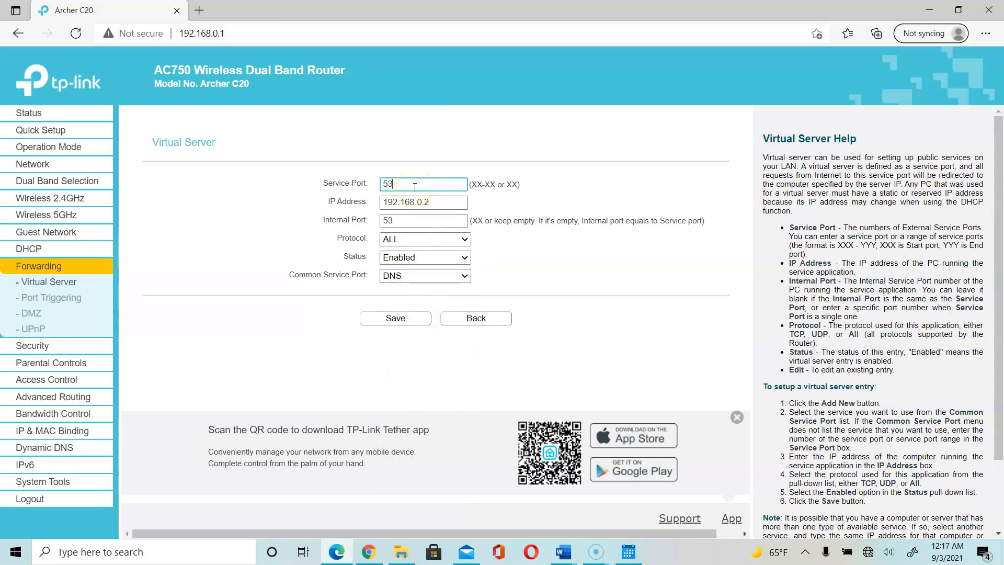
pyautogui.click(400, 320)
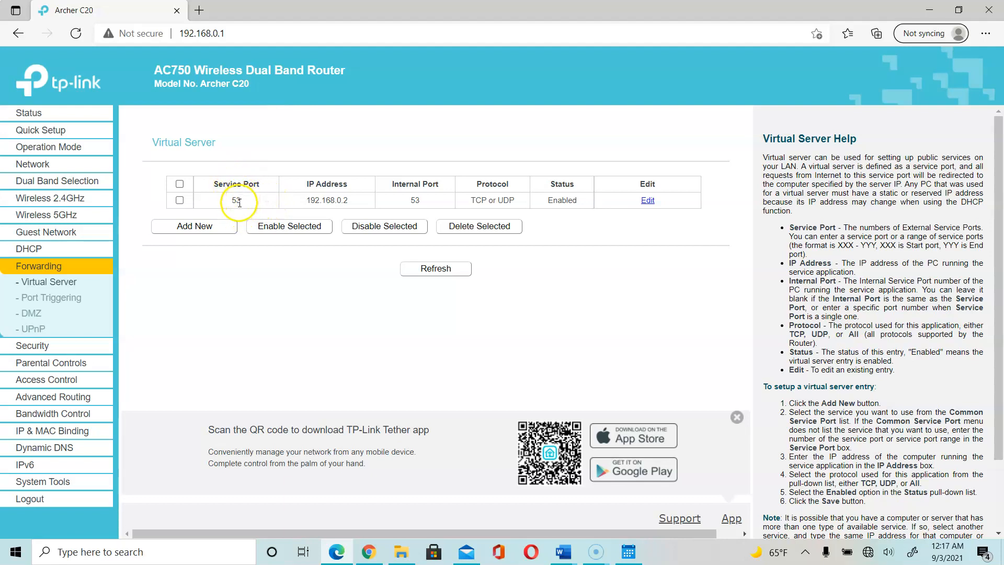
pyautogui.moveTo(220, 205); pyautogui.dragTo(285, 207)
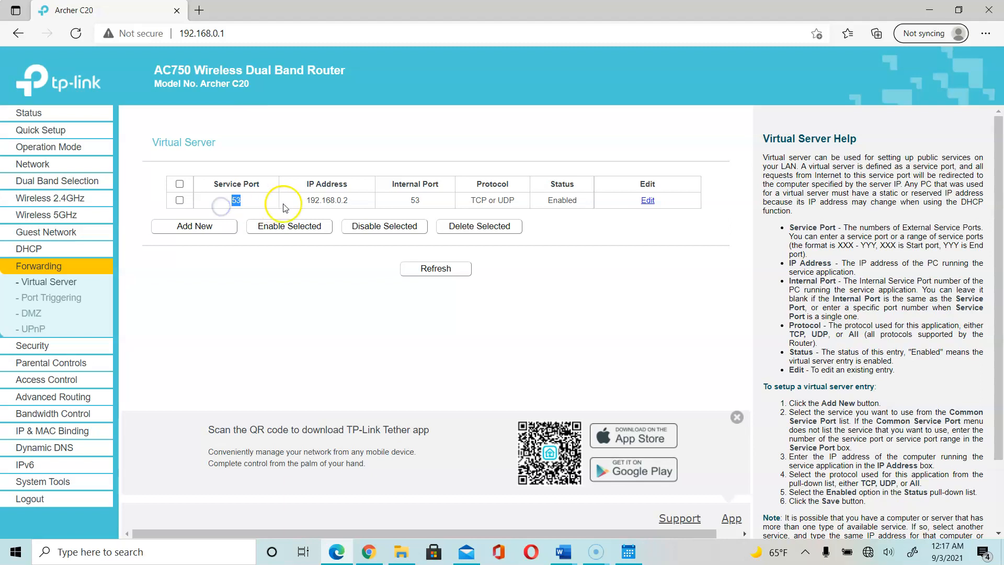
pyautogui.moveTo(359, 201); pyautogui.dragTo(308, 191)
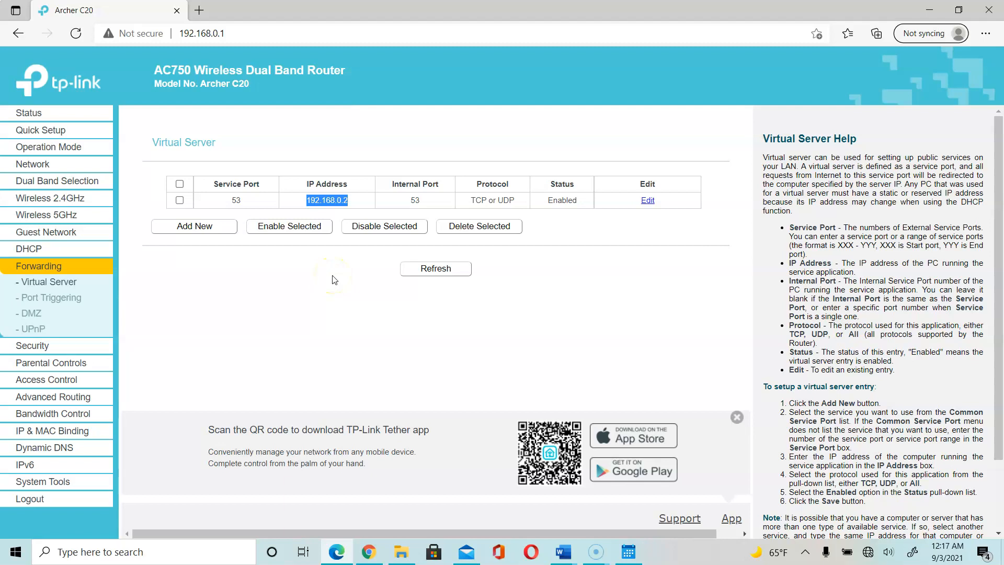
# Open Port Triggering, check the lab, and start a new blank trigger entry.
pyautogui.click(47, 302)
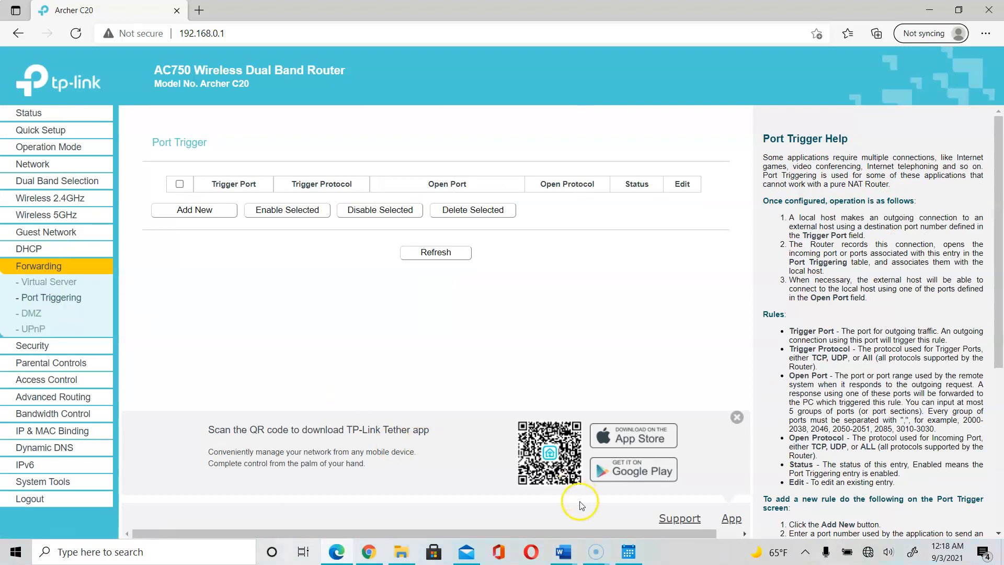
pyautogui.click(568, 554)
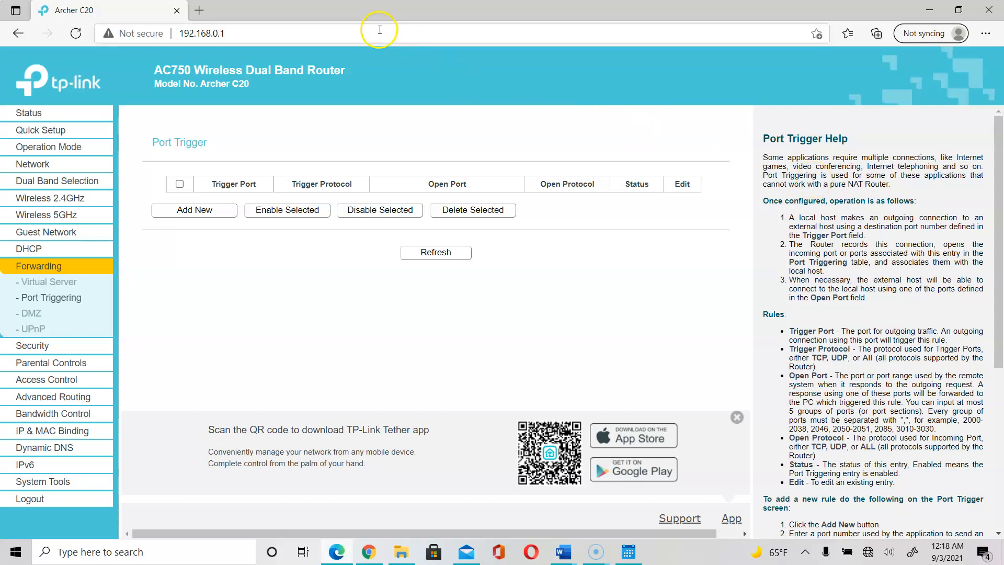
pyautogui.click(229, 210)
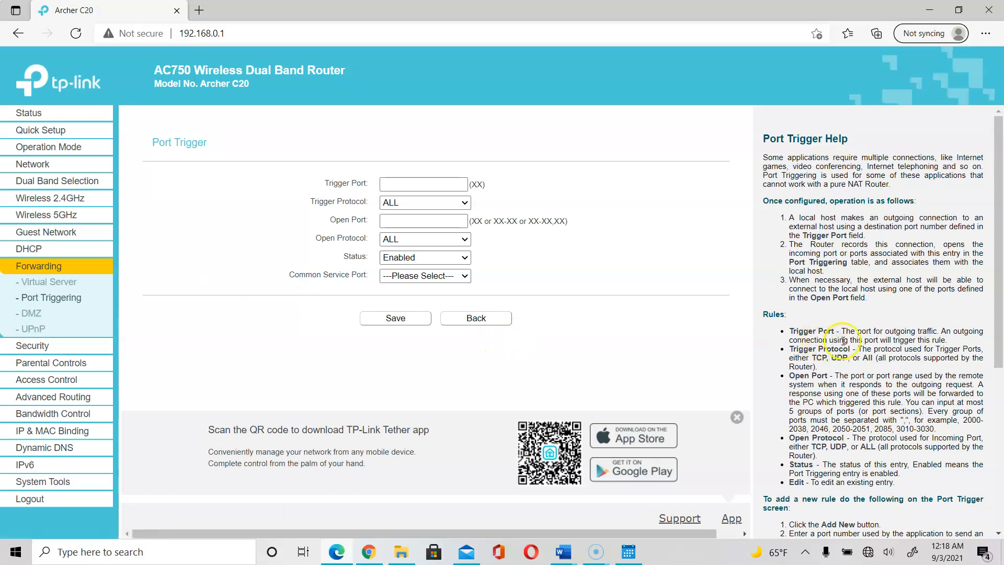
pyautogui.moveTo(845, 331); pyautogui.dragTo(930, 331)
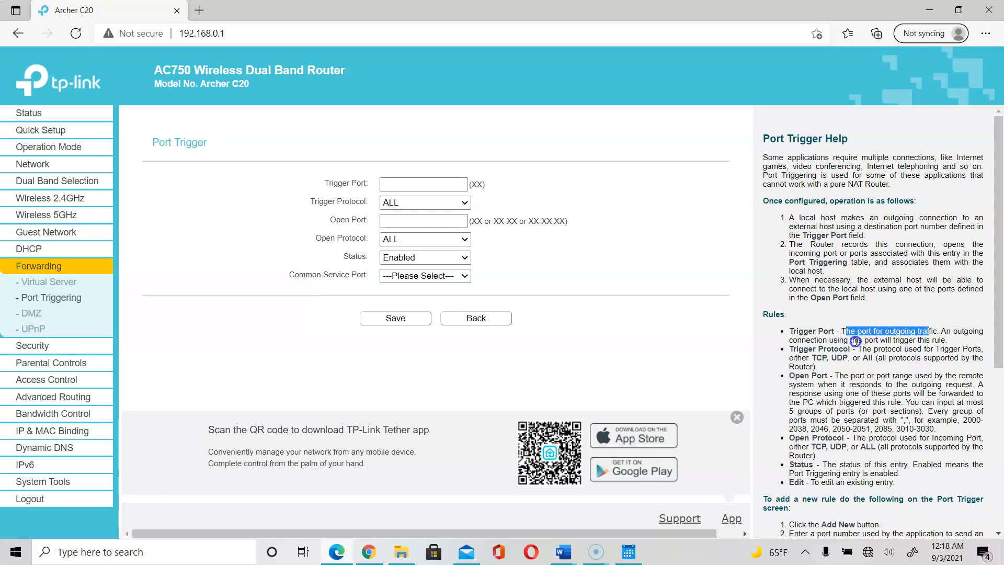
pyautogui.click(776, 346)
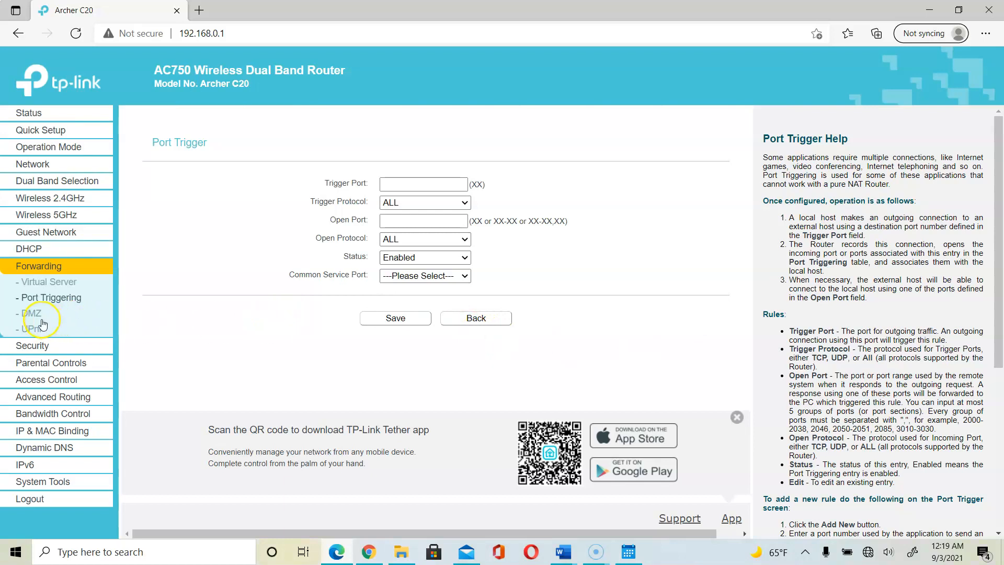
# Choose Battle.net as the common service so trigger and open ports become 6112.
pyautogui.click(413, 184)
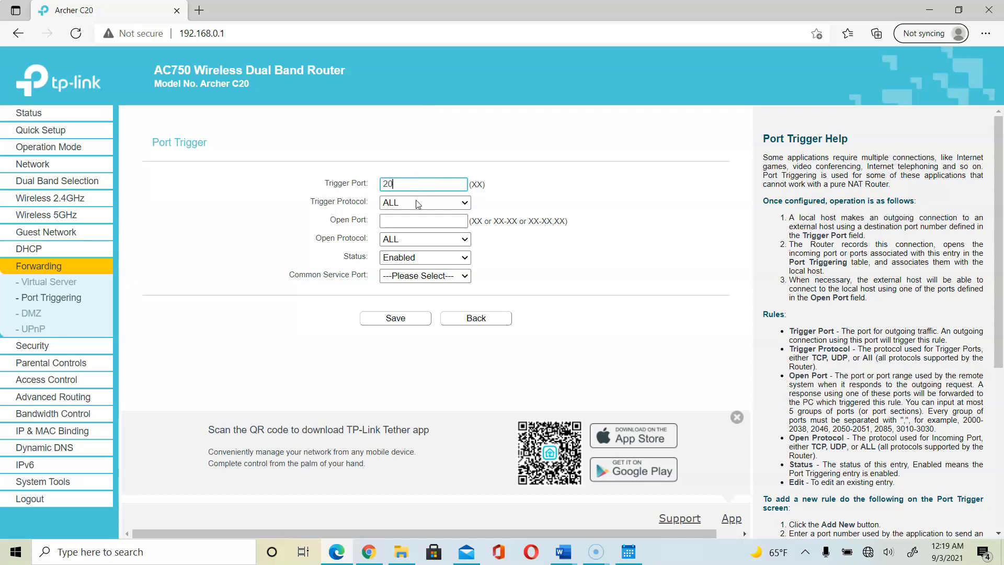
pyautogui.click(422, 276)
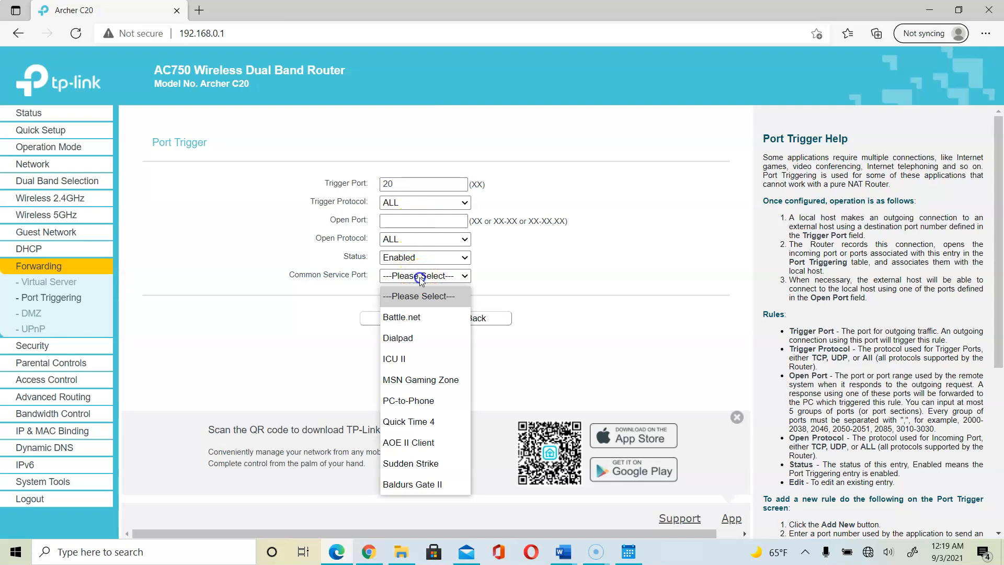
pyautogui.click(415, 184)
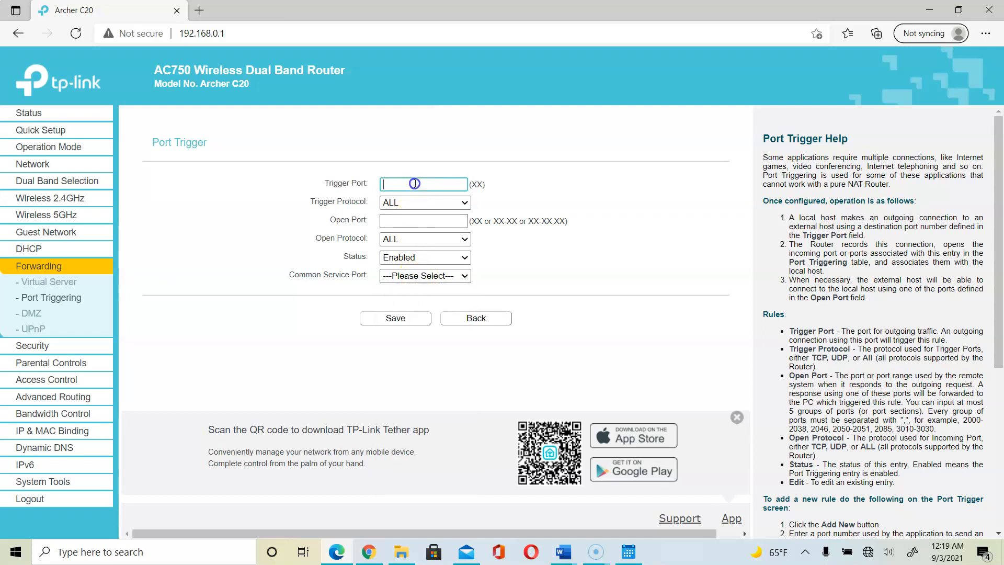
pyautogui.click(423, 277)
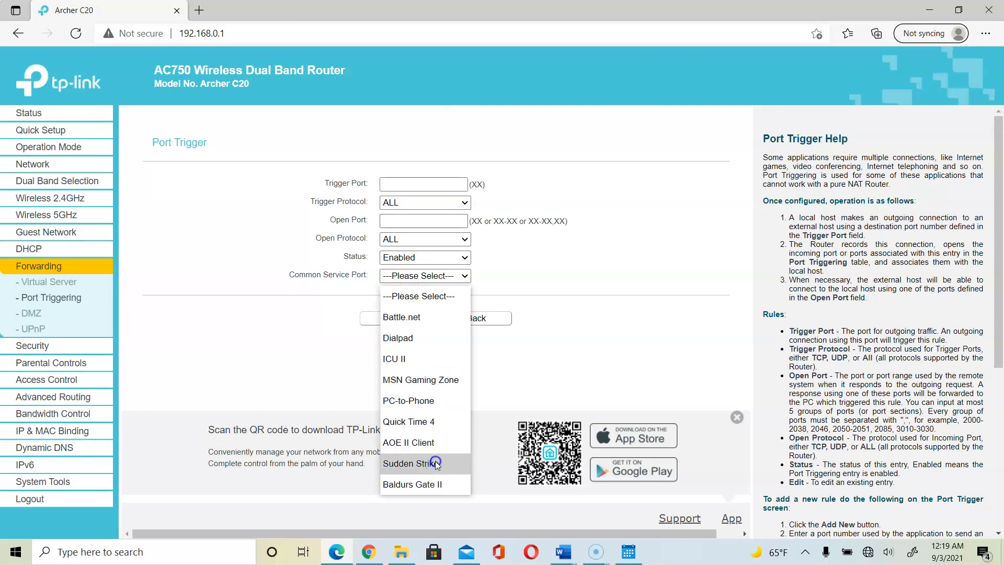
pyautogui.click(422, 317)
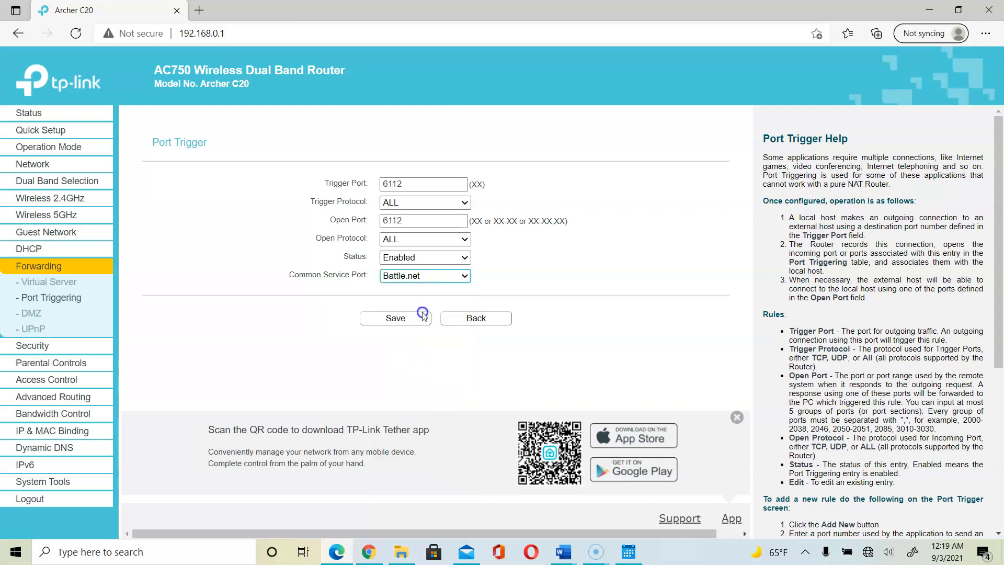
pyautogui.click(418, 194)
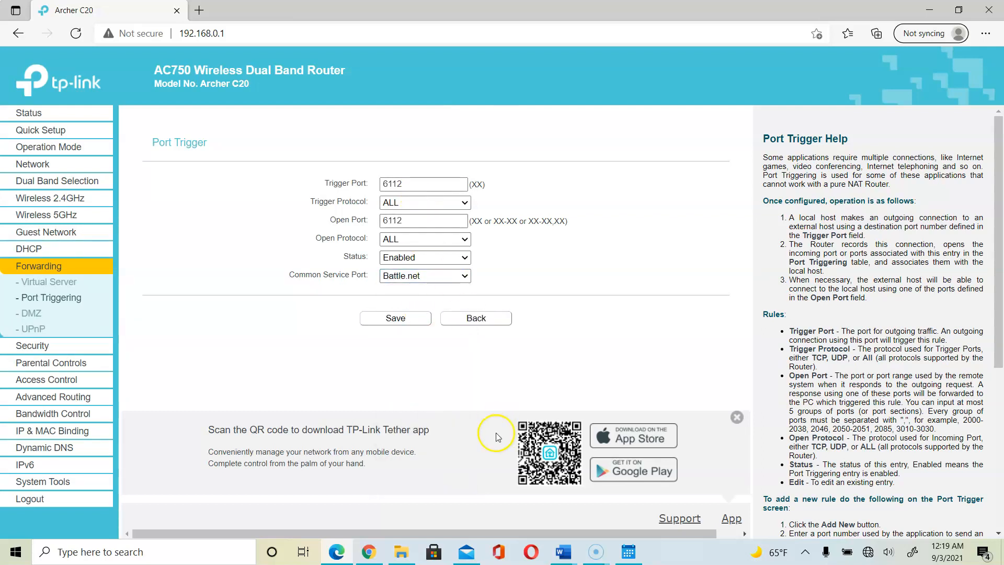
# Find Battle.net in Lab 2-2 item 30, then return to the router's Port Trigger page.
pyautogui.moveTo(564, 552)
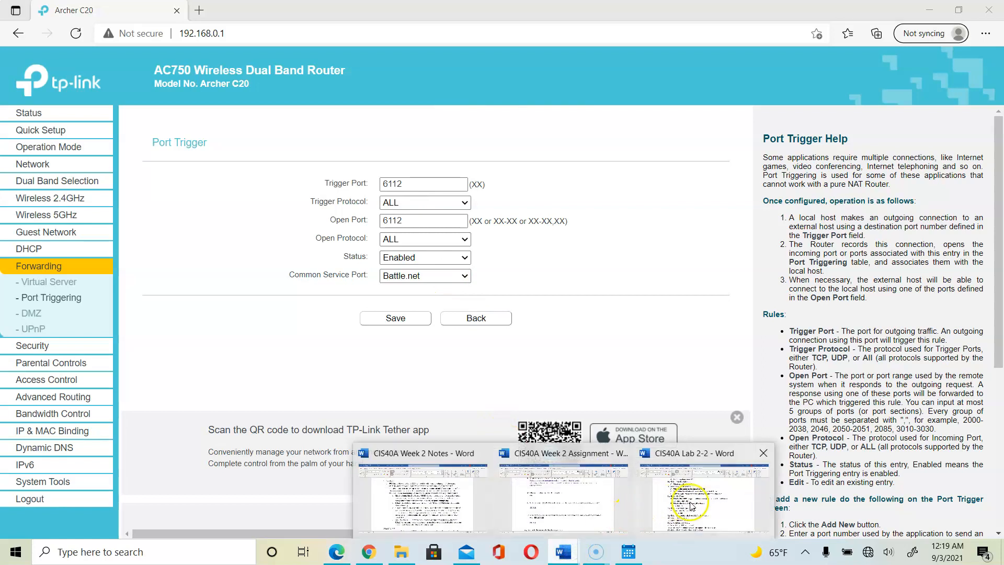
pyautogui.click(679, 505)
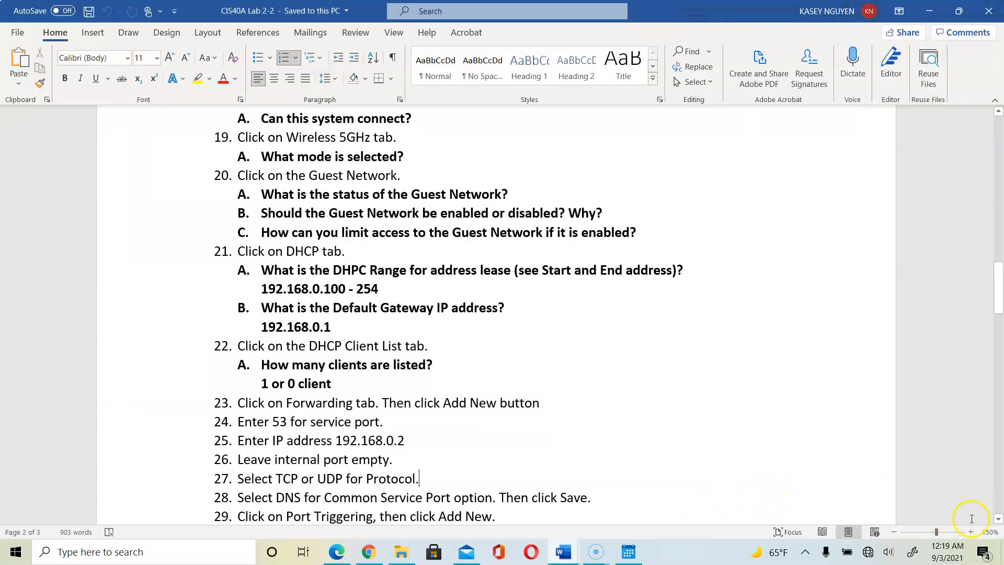
pyautogui.click(998, 519)
pyautogui.scroll(-4, 999, 520)
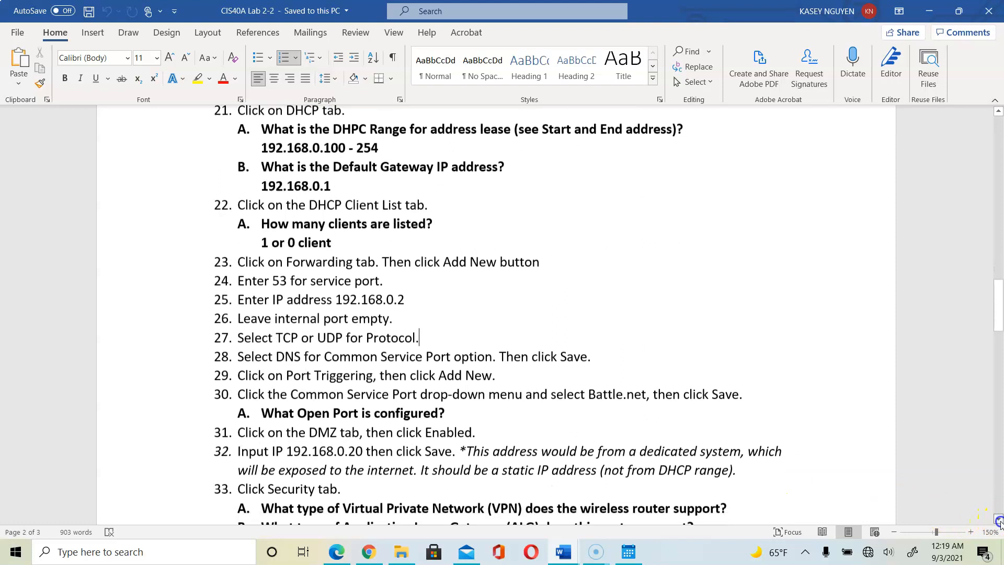
pyautogui.click(1000, 521)
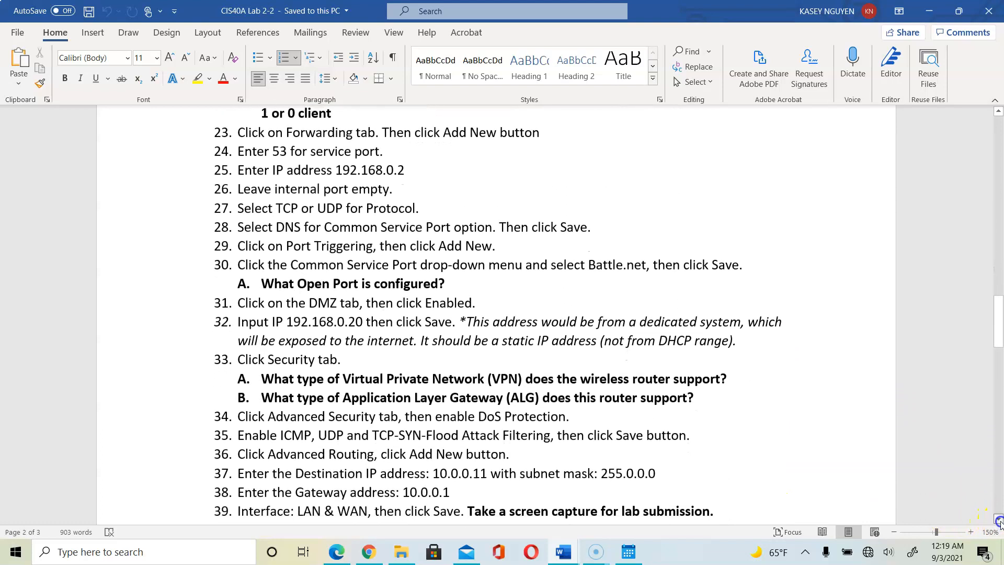
pyautogui.click(1000, 521)
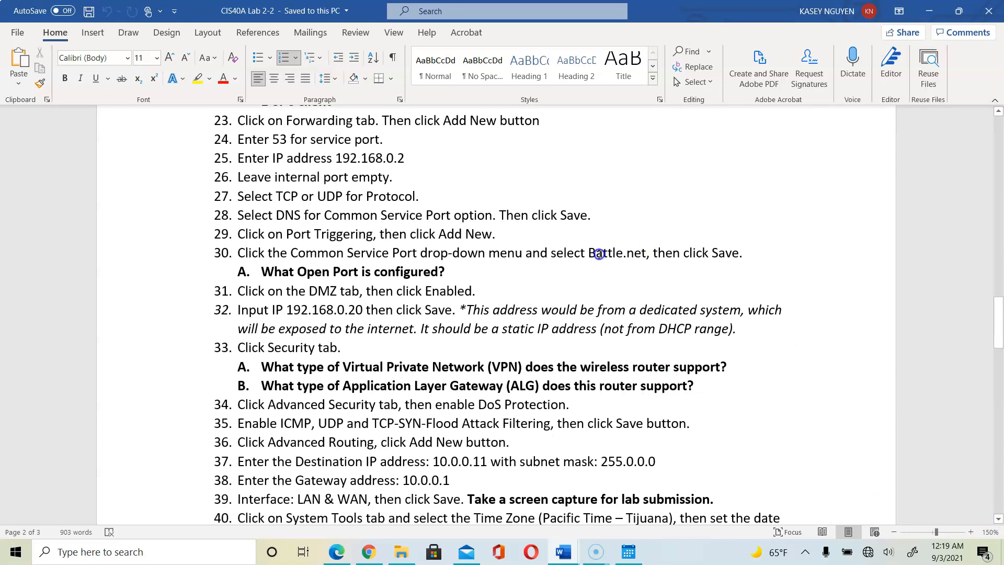
pyautogui.doubleClick(621, 252)
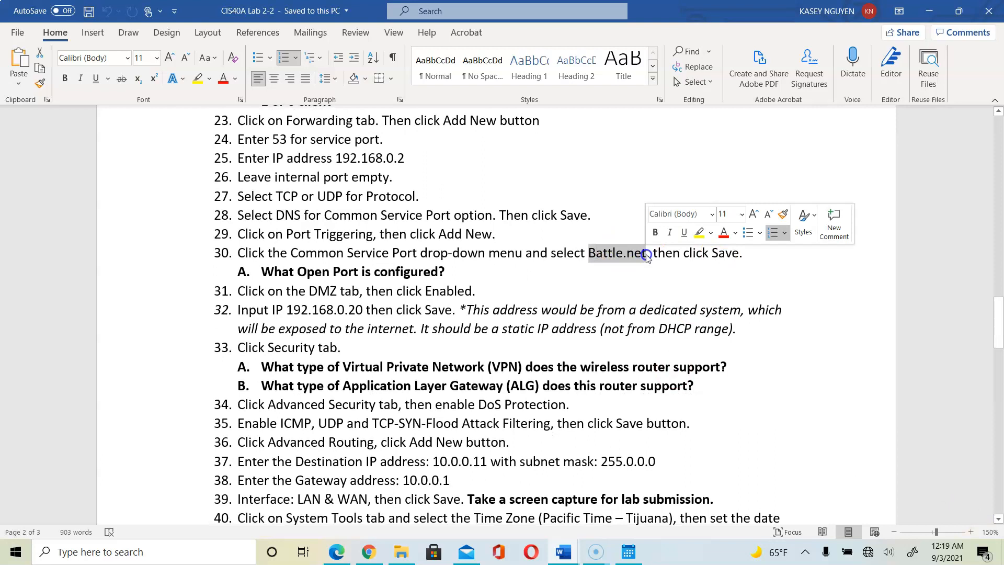
pyautogui.click(451, 271)
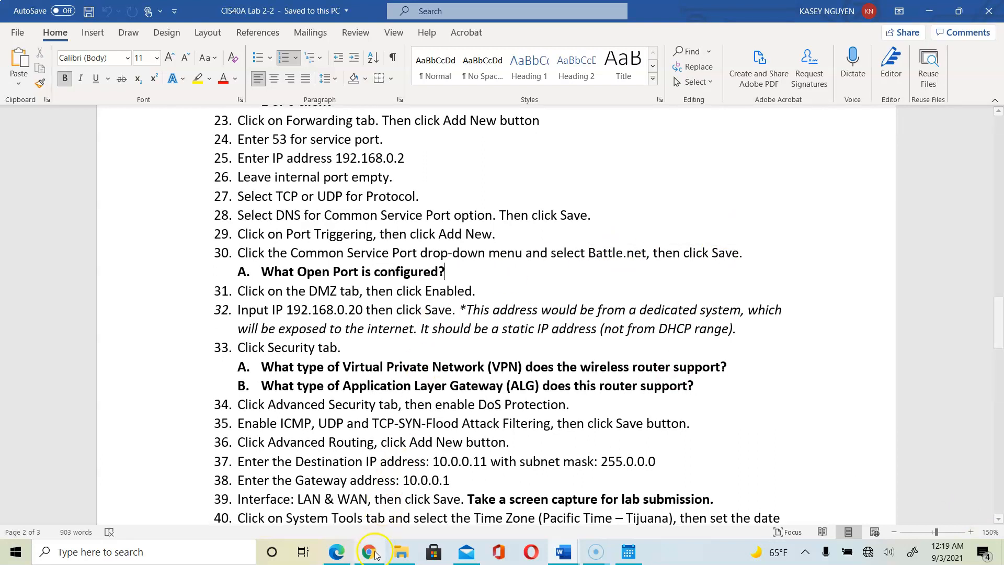
pyautogui.click(336, 551)
pyautogui.click(436, 185)
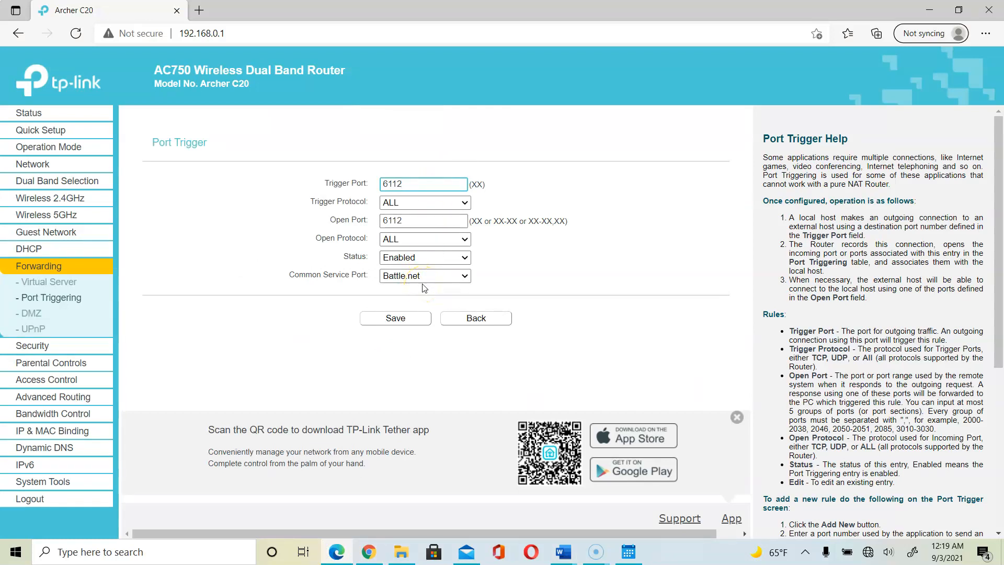
pyautogui.click(431, 204)
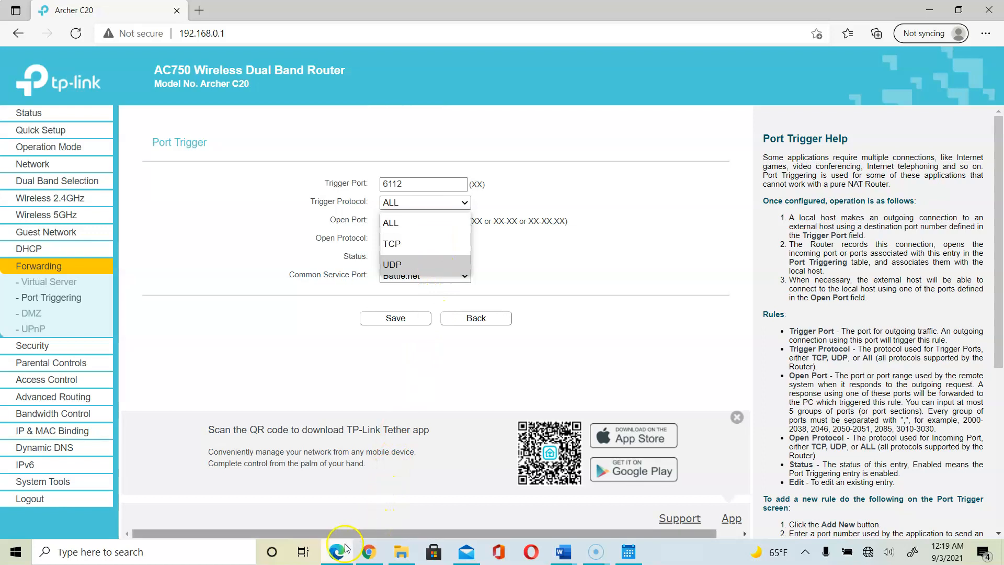
pyautogui.click(569, 555)
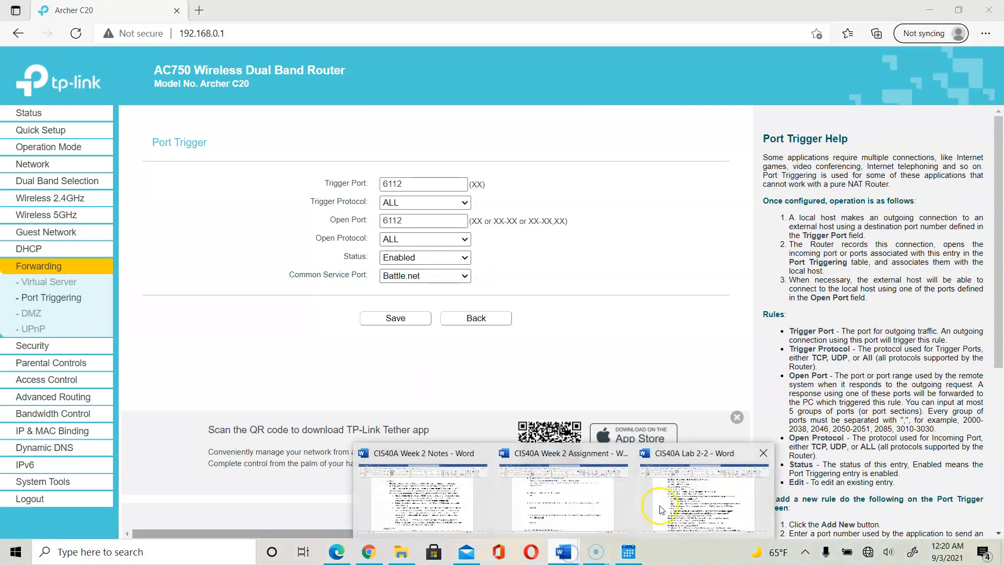
pyautogui.click(691, 507)
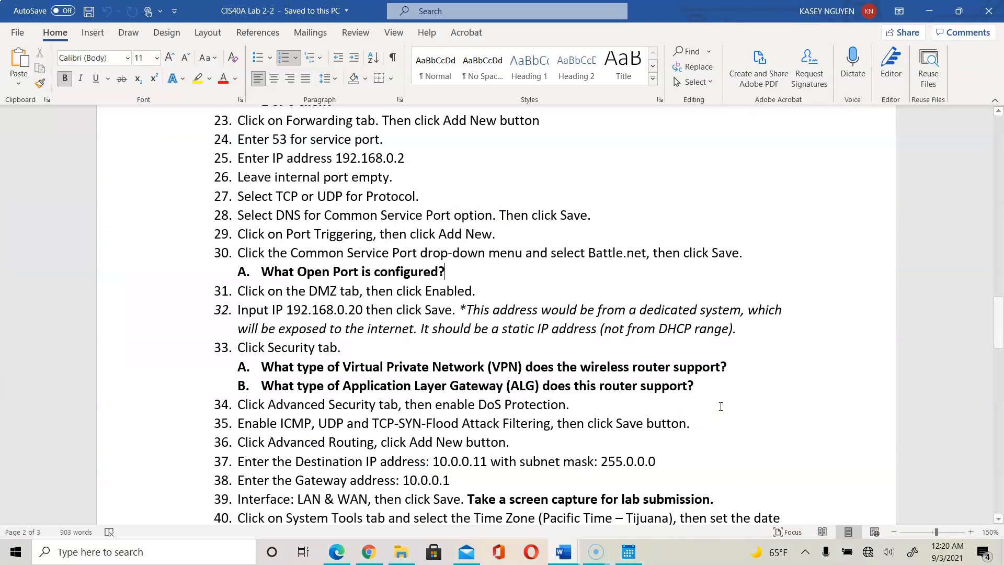
# Select lab question 30A, 'What Open Port is configured?', then go back to the router.
pyautogui.click(468, 267)
pyautogui.moveTo(468, 267); pyautogui.dragTo(263, 272)
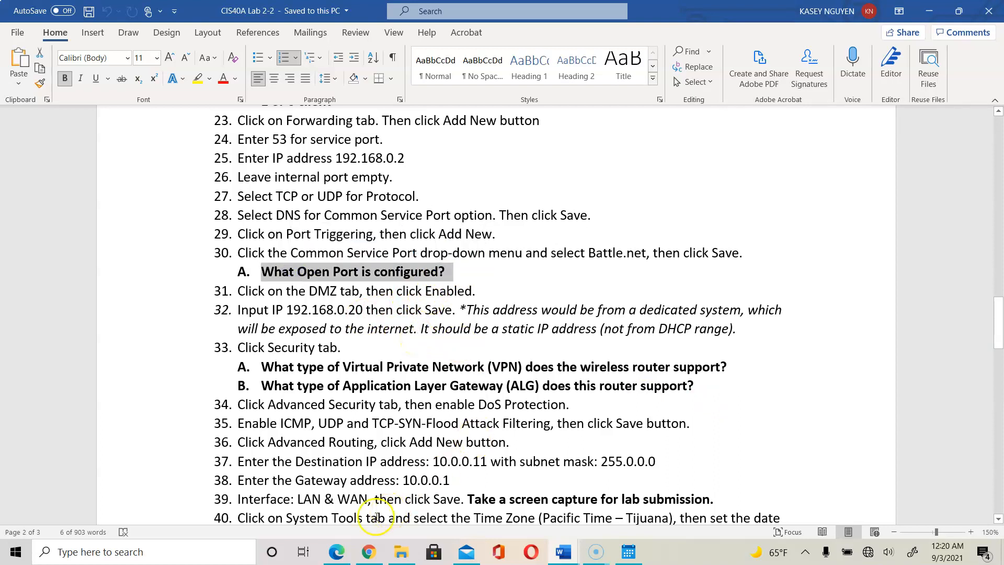
pyautogui.click(337, 552)
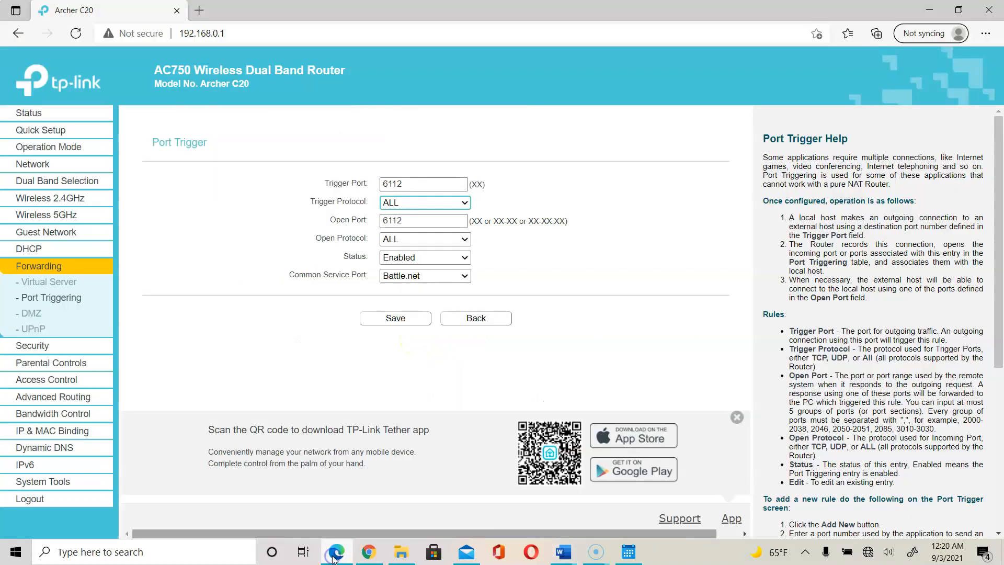
# View the DMZ page, disabled with host 0.0.0.0, then move on to UPnP.
pyautogui.click(52, 313)
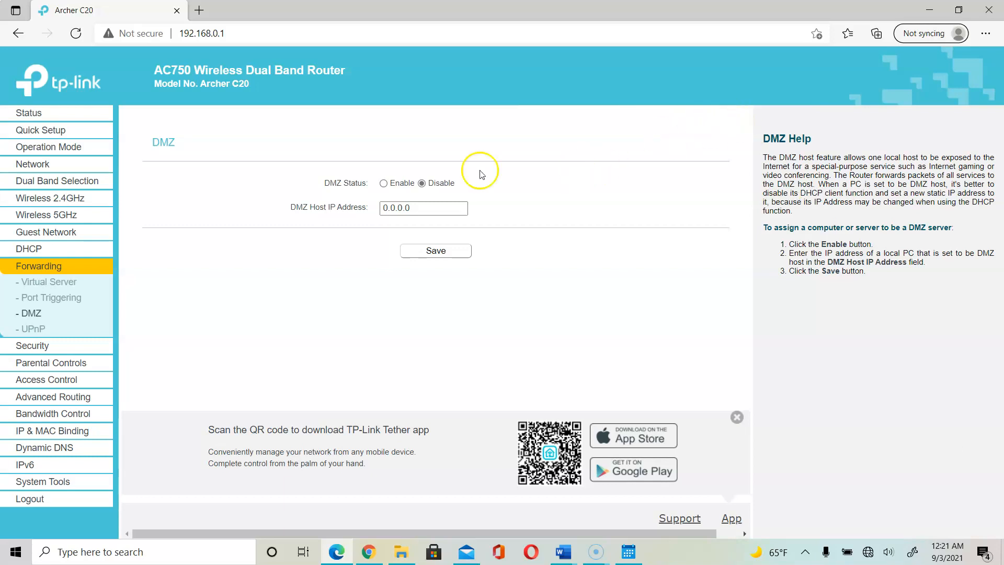
pyautogui.click(39, 329)
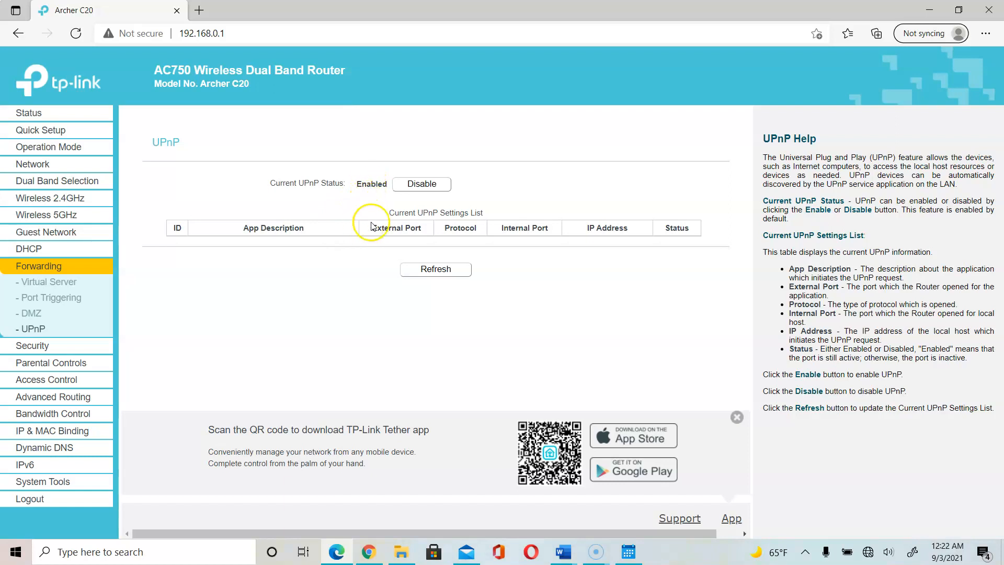
# Disable UPnP, leaving the current UPnP settings list empty.
pyautogui.click(417, 190)
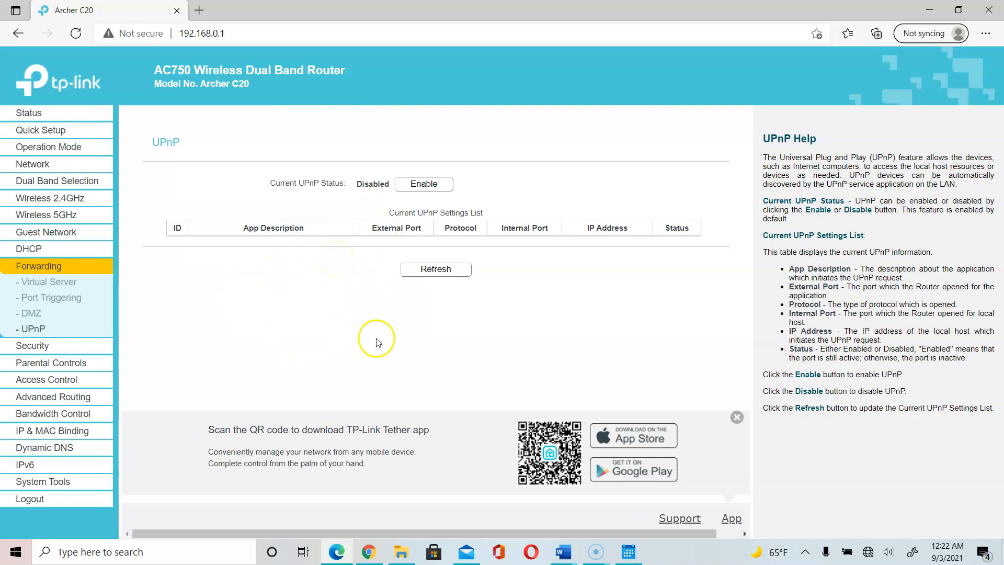
# Read lab items 40–45 in the Lab 2-2 document, then go back to the router's UPnP page.
pyautogui.moveTo(567, 559)
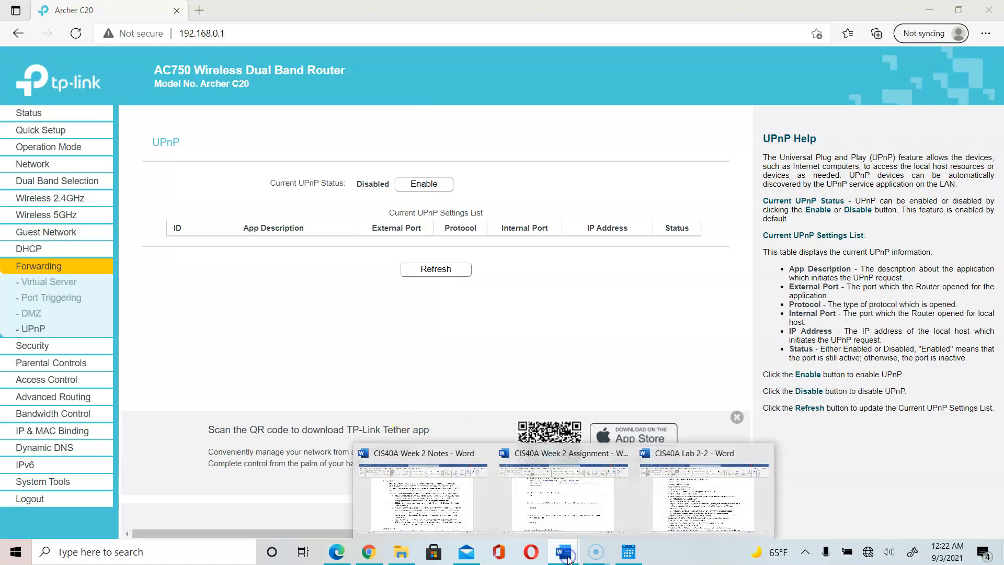
pyautogui.click(714, 505)
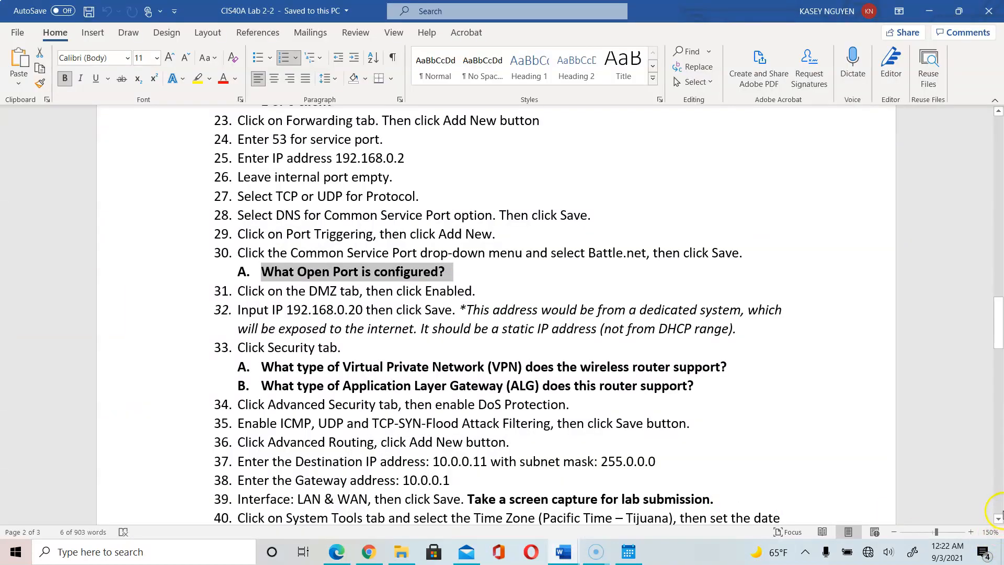
pyautogui.scroll(-7, 1000, 515)
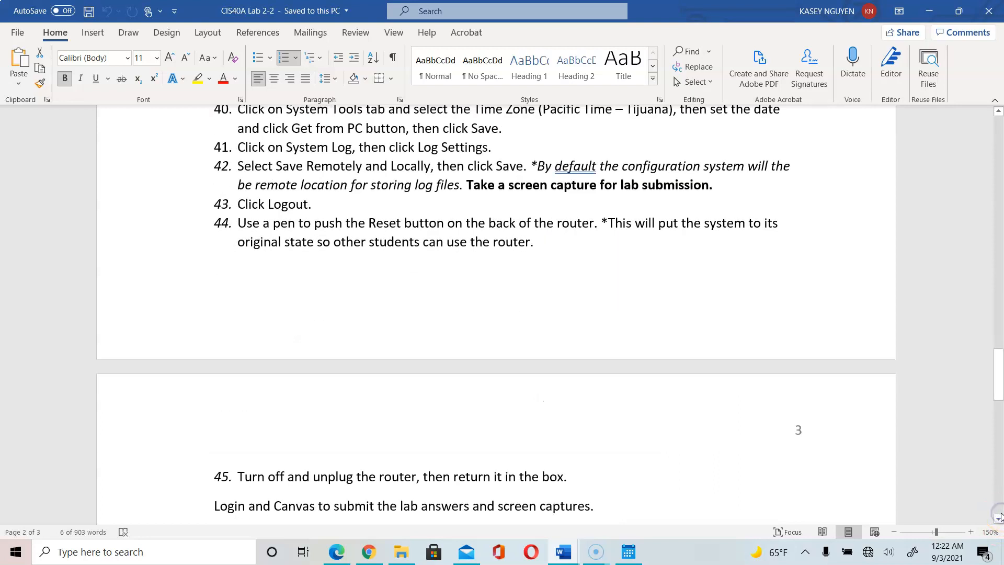
pyautogui.moveTo(1000, 400); pyautogui.dragTo(999, 359)
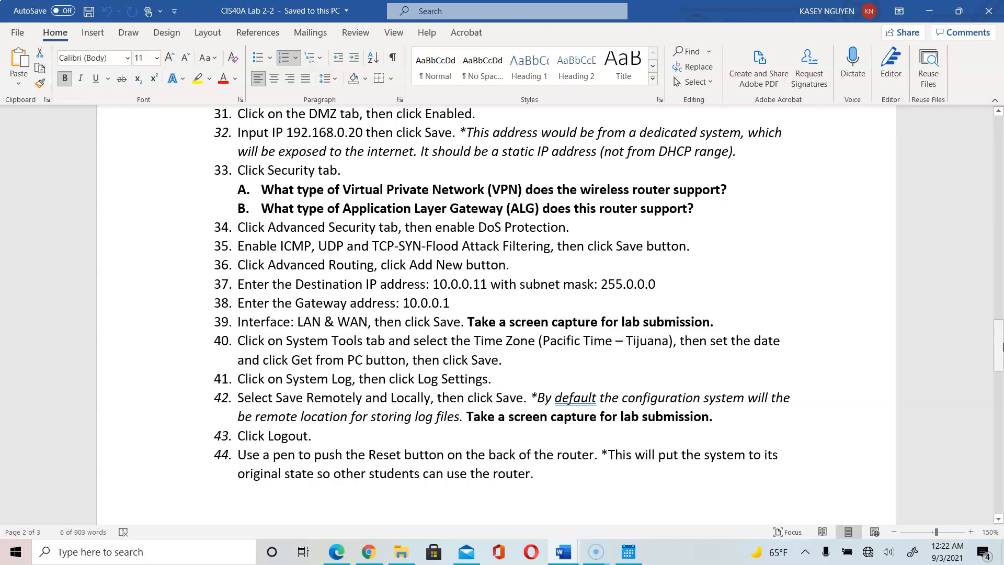
pyautogui.click(337, 551)
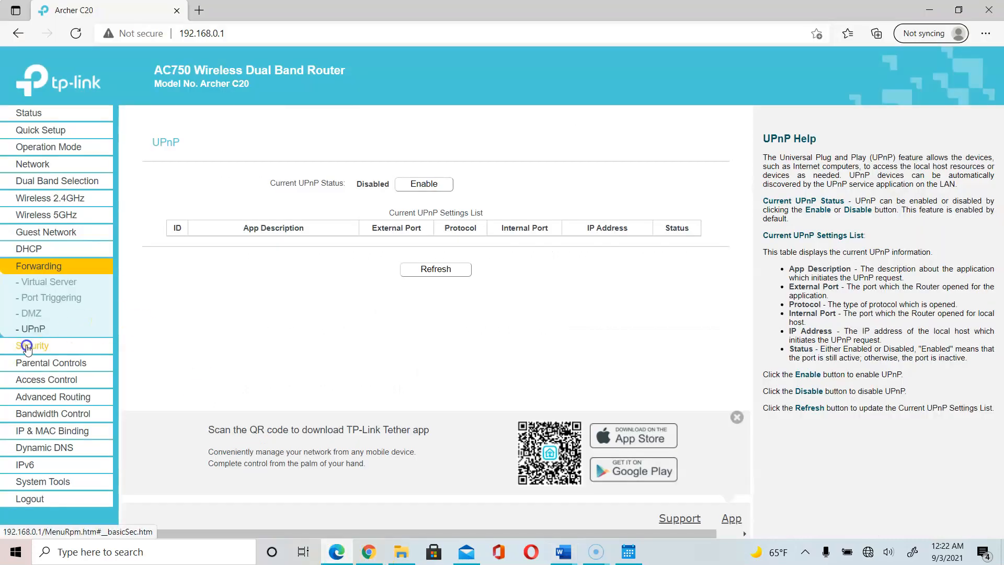
# Review Basic Security's VPN settings and the FTP, H323, SIP and RTSP ALG descriptions, then open Advanced Security.
pyautogui.click(21, 348)
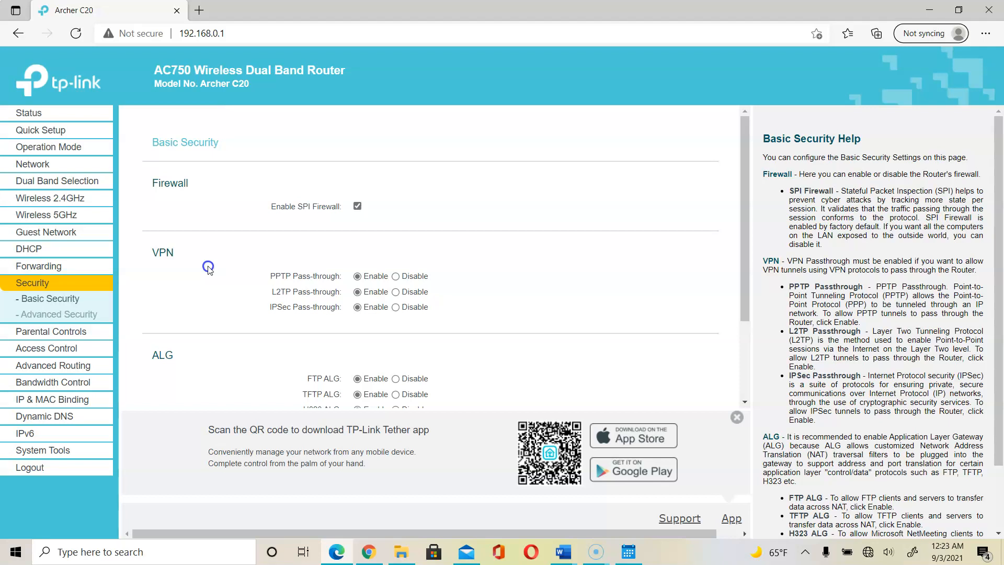
pyautogui.moveTo(741, 293); pyautogui.dragTo(749, 387)
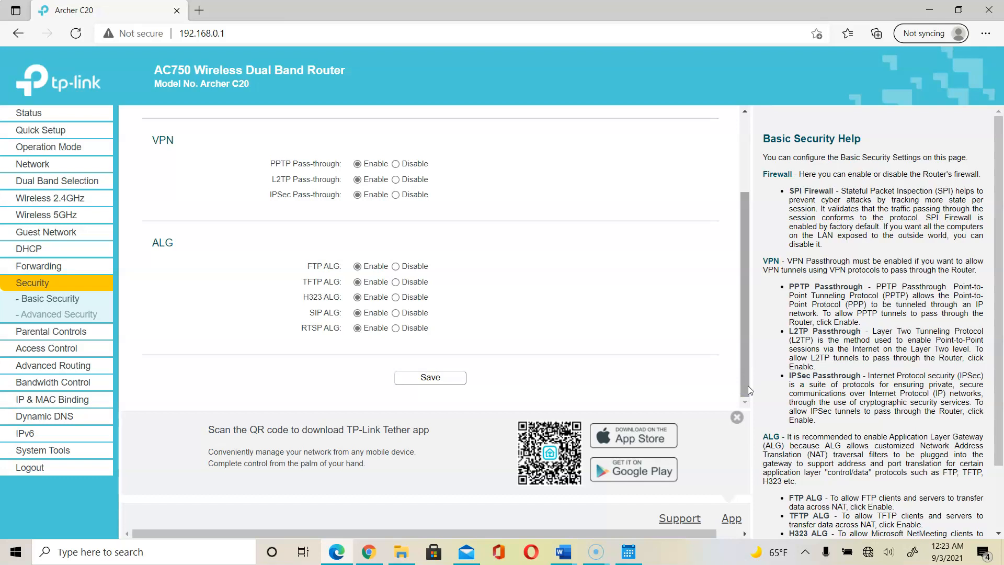
pyautogui.moveTo(998, 301); pyautogui.dragTo(1001, 366)
pyautogui.click(785, 422)
pyautogui.moveTo(785, 421); pyautogui.dragTo(894, 430)
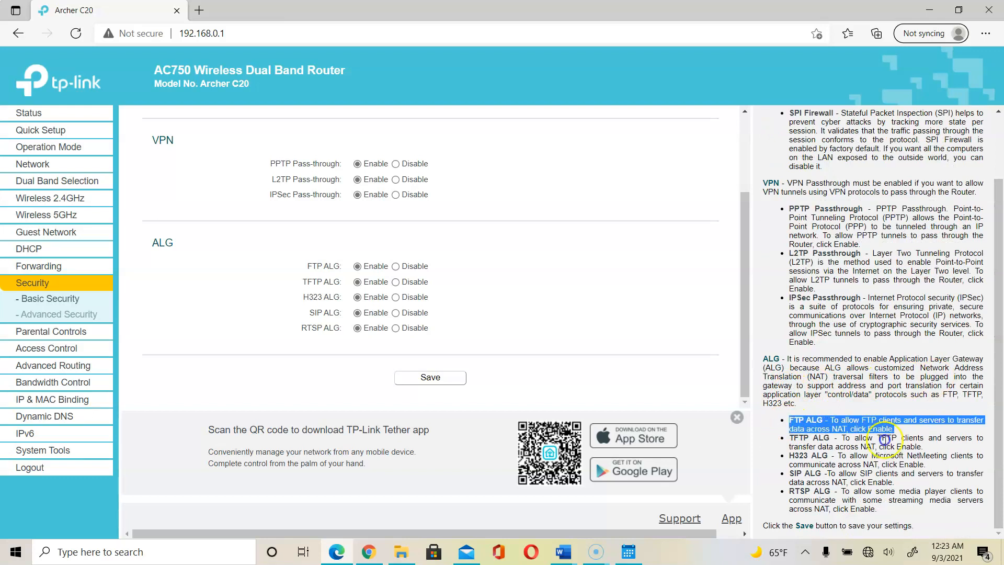
pyautogui.moveTo(792, 458); pyautogui.dragTo(951, 491)
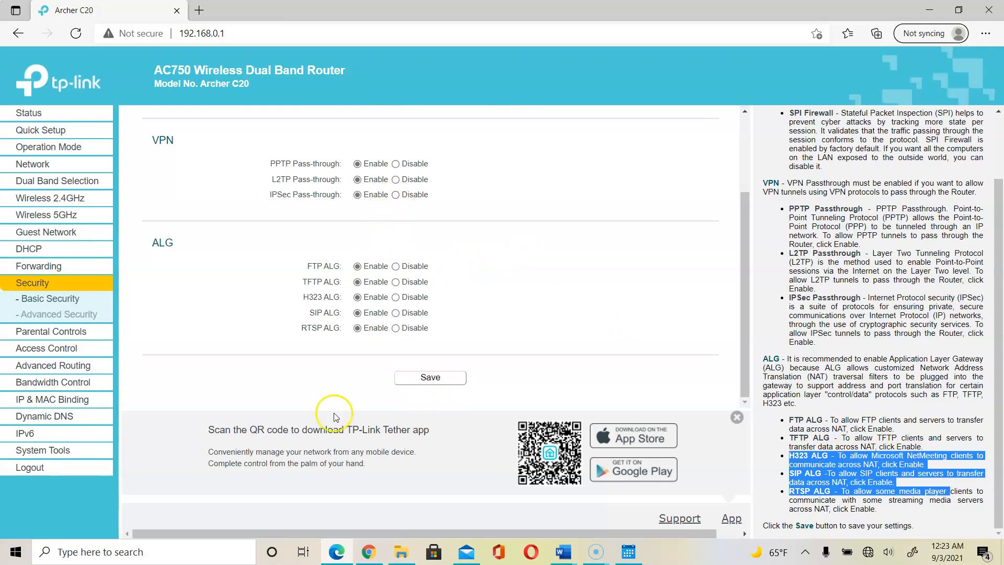
pyautogui.click(64, 299)
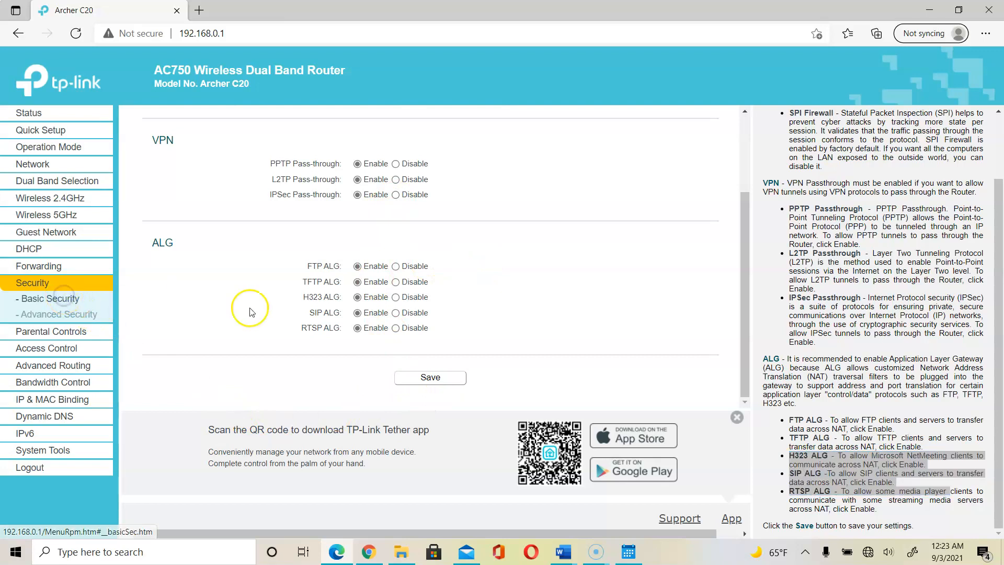
pyautogui.click(56, 315)
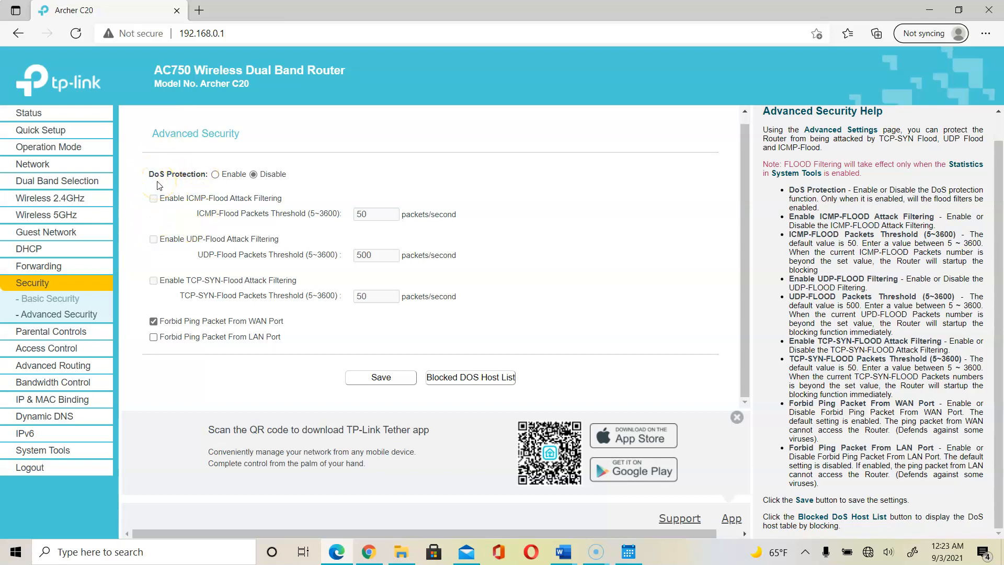
# Enable DoS protection with ICMP, UDP and TCP-SYN flood filtering at 50, 500 and 50 packets/second.
pyautogui.click(215, 174)
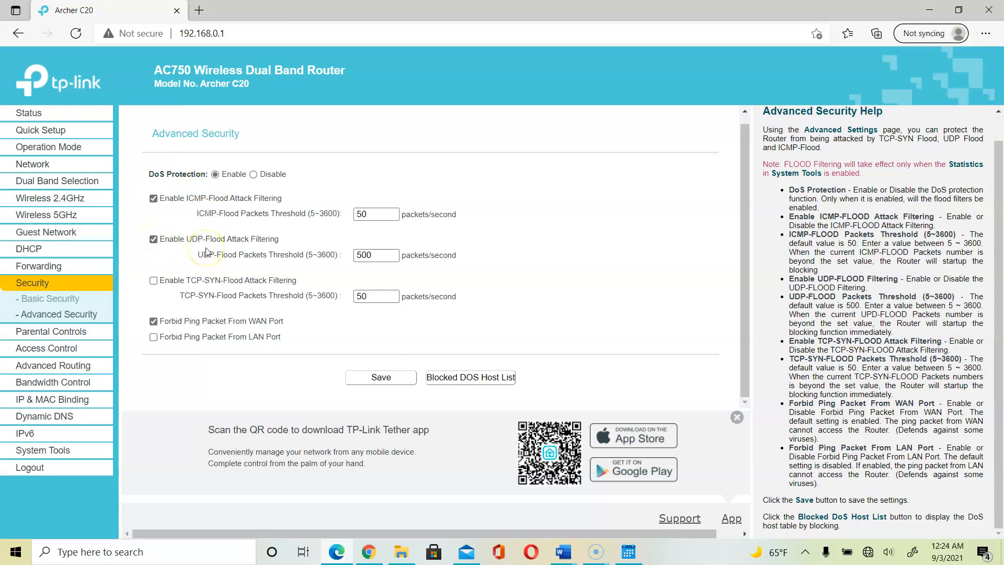
pyautogui.click(154, 280)
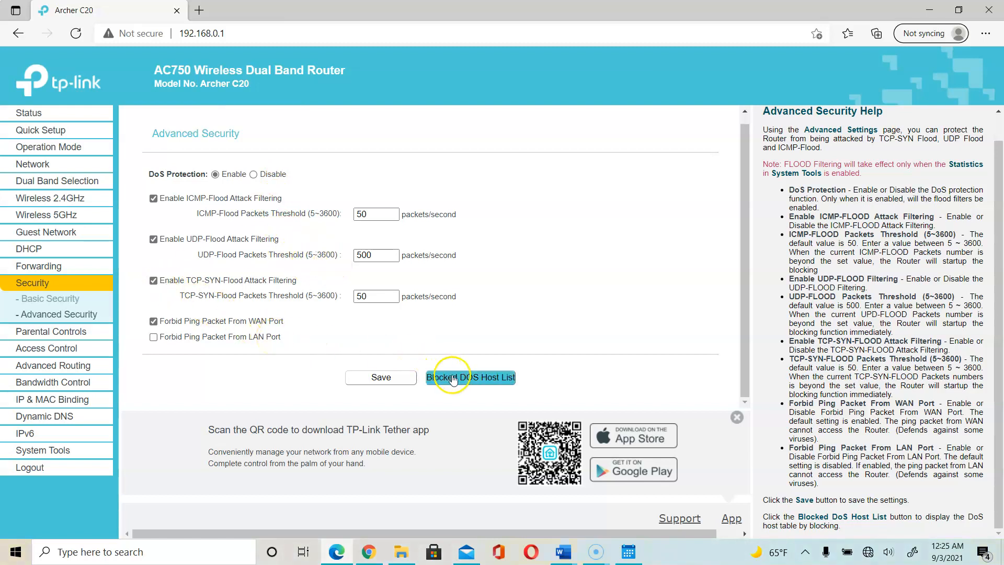
pyautogui.click(454, 380)
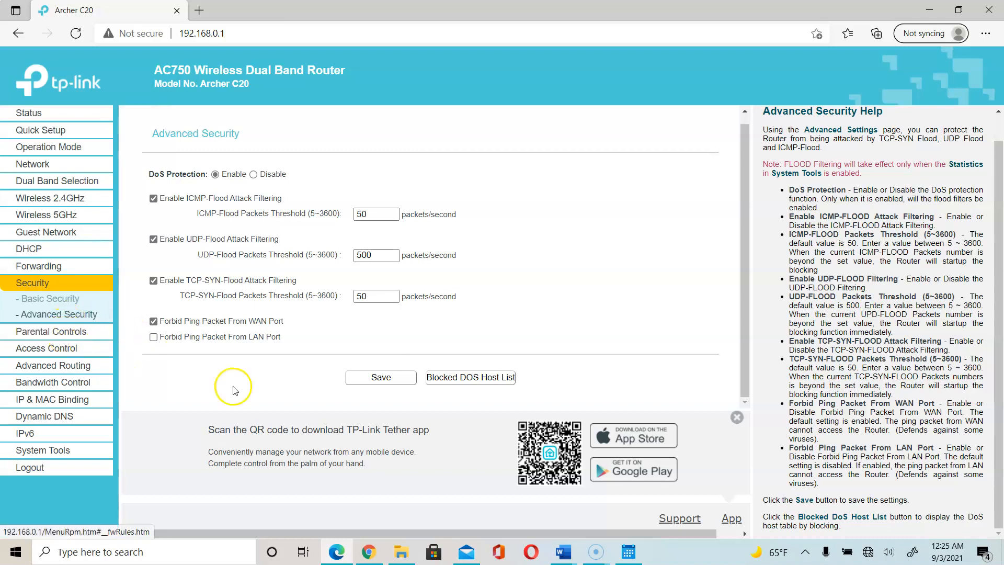
# Check the routing table's 192.168.0.0 entry, Bandwidth Control and IP & MAC Binding, then bring up Lab 2-2.
pyautogui.click(75, 366)
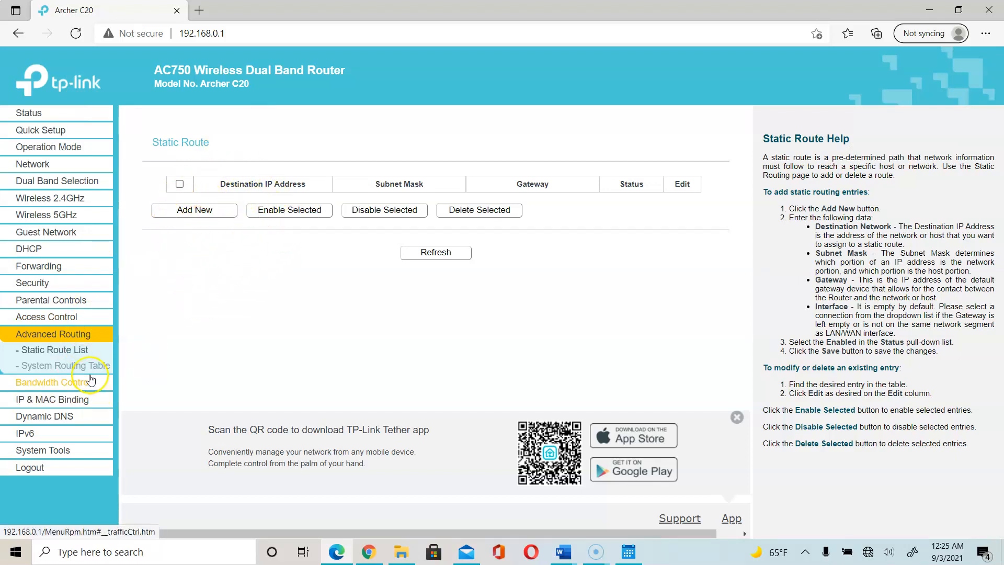
pyautogui.click(90, 371)
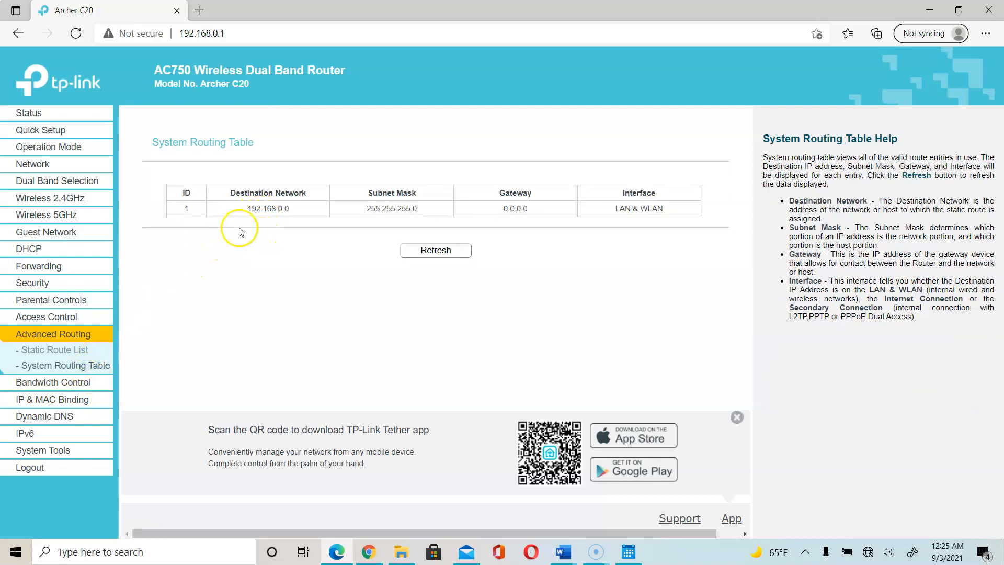
pyautogui.moveTo(292, 210); pyautogui.dragTo(233, 208)
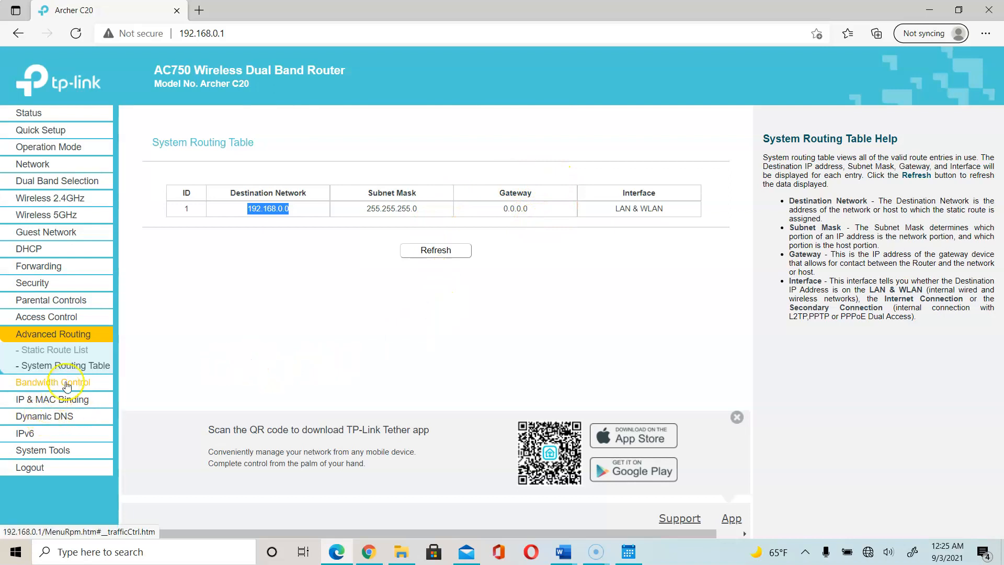
pyautogui.click(66, 384)
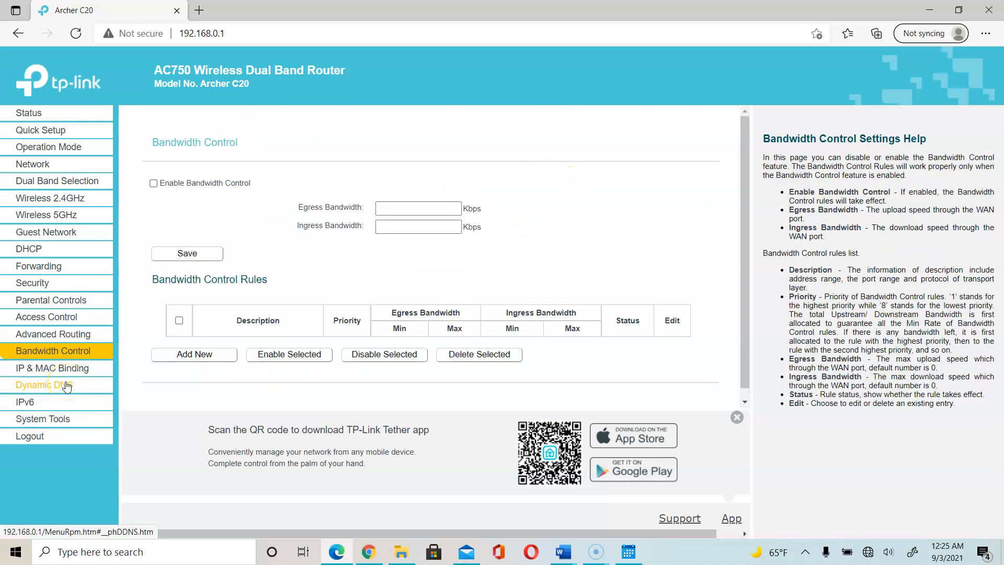
pyautogui.click(68, 375)
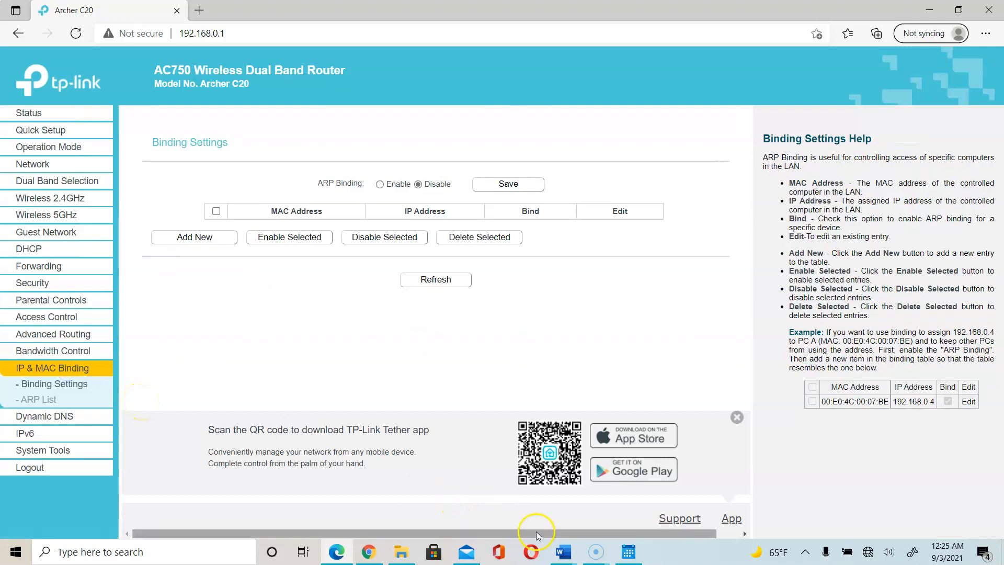
pyautogui.click(564, 551)
pyautogui.click(683, 508)
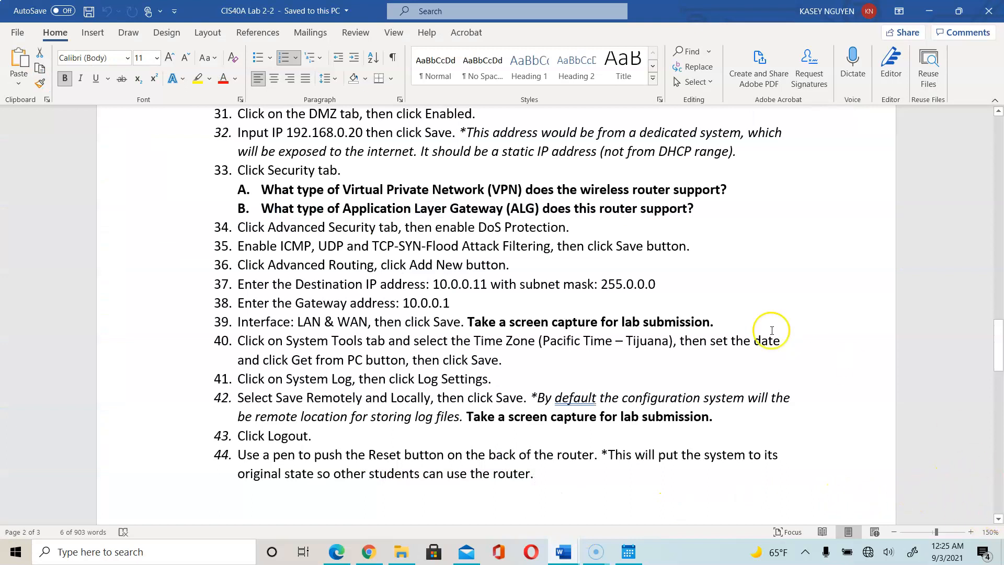
# Mark lab step 35 in Word, then return to the router's IP & MAC Binding page.
pyautogui.click(546, 245)
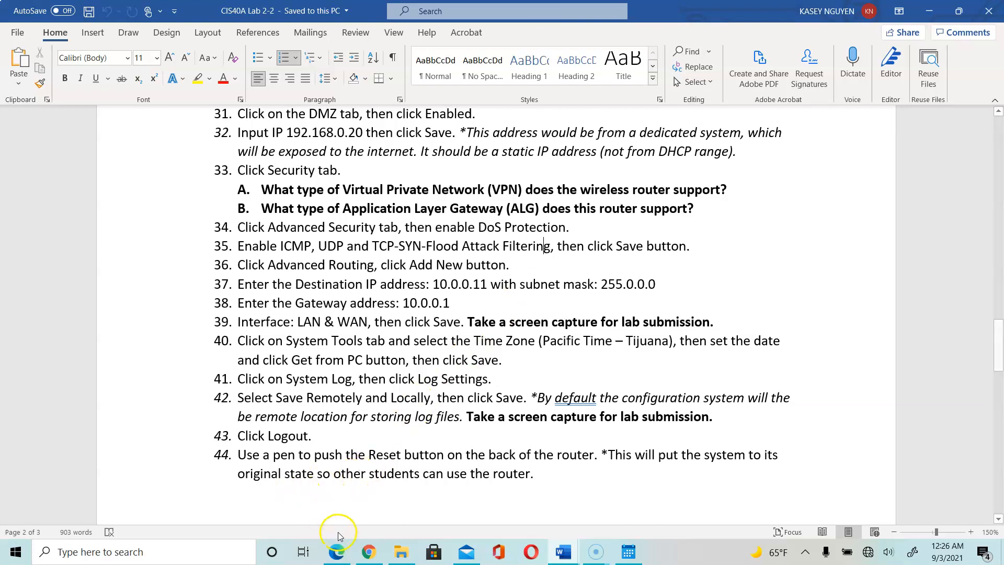
pyautogui.click(368, 554)
pyautogui.click(369, 553)
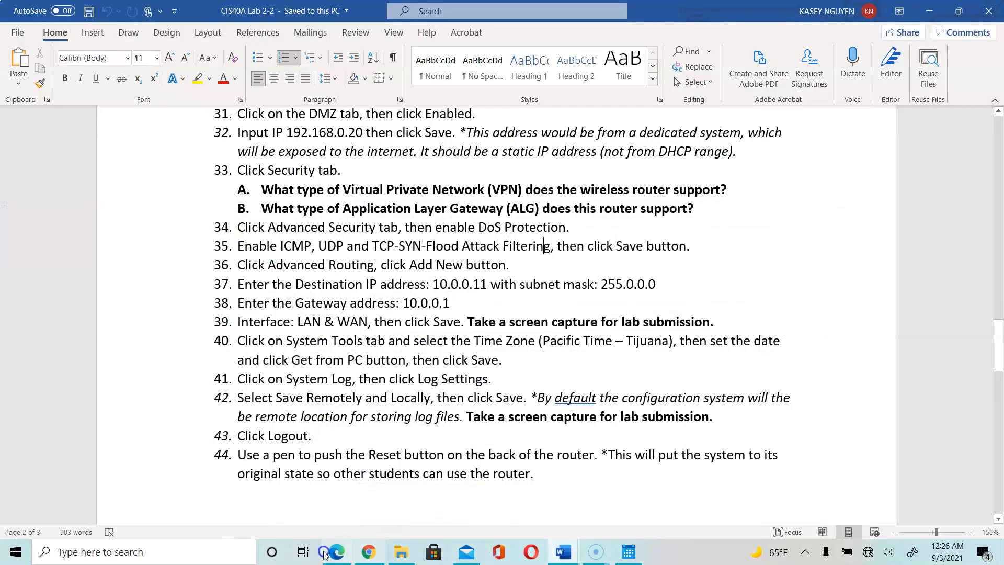
pyautogui.click(339, 558)
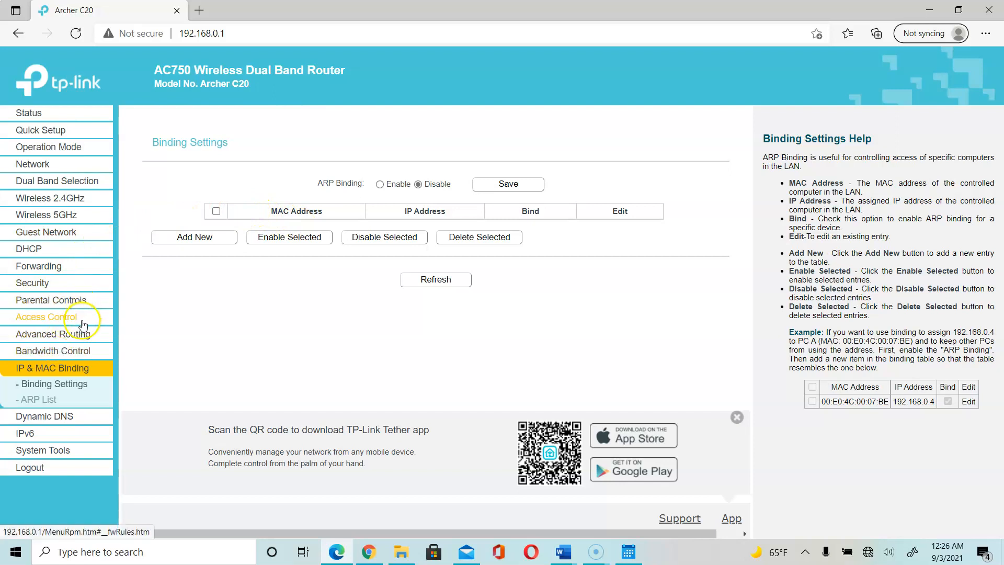
# Start a new entry on the Advanced Routing Static Route list.
pyautogui.click(62, 334)
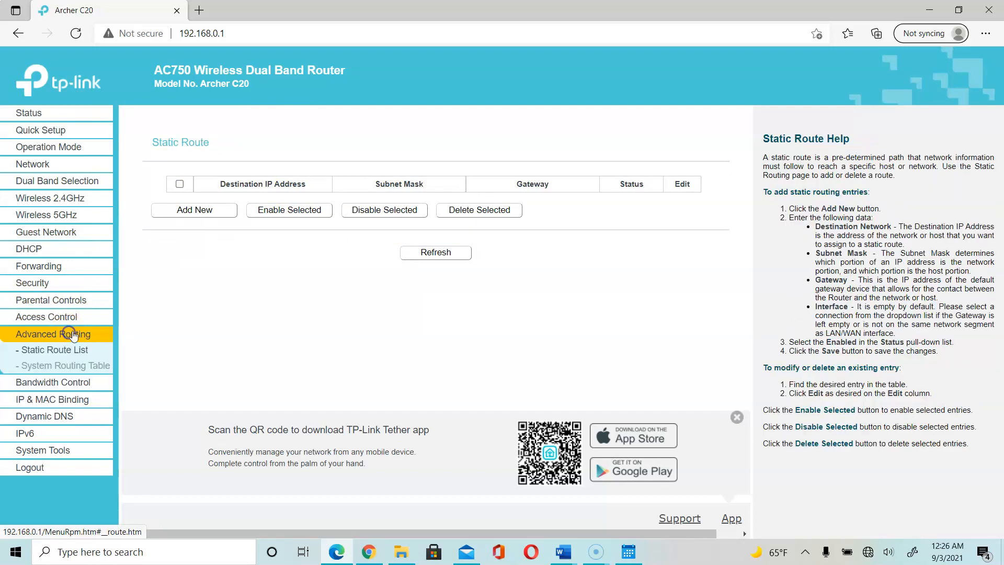
pyautogui.click(212, 215)
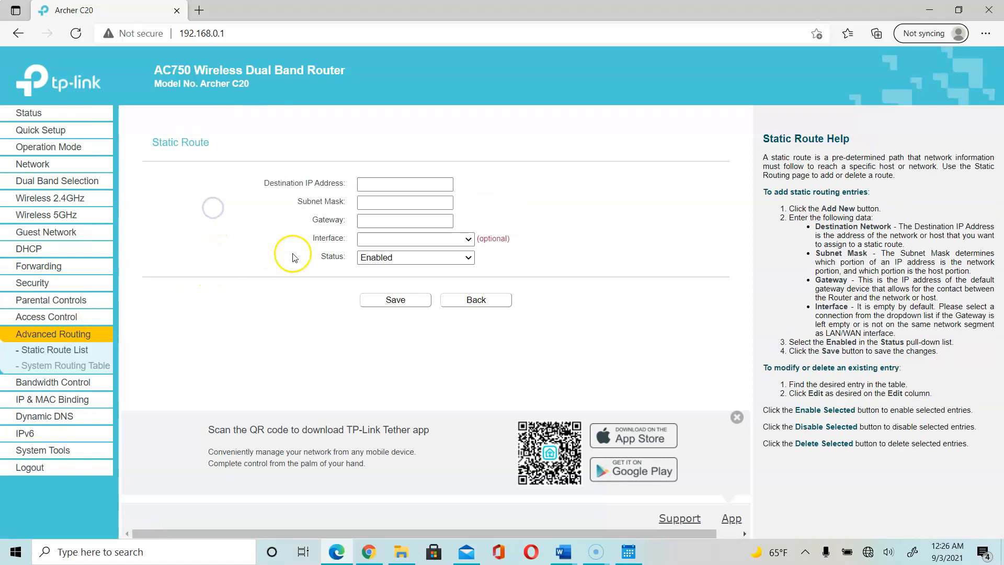
# Enter route 10.0.0.1, mask 255.0.0.0, gateway R1, interface LAN & WLAN, status Enabled, and save.
pyautogui.click(402, 187)
pyautogui.write('10.0.0.1')
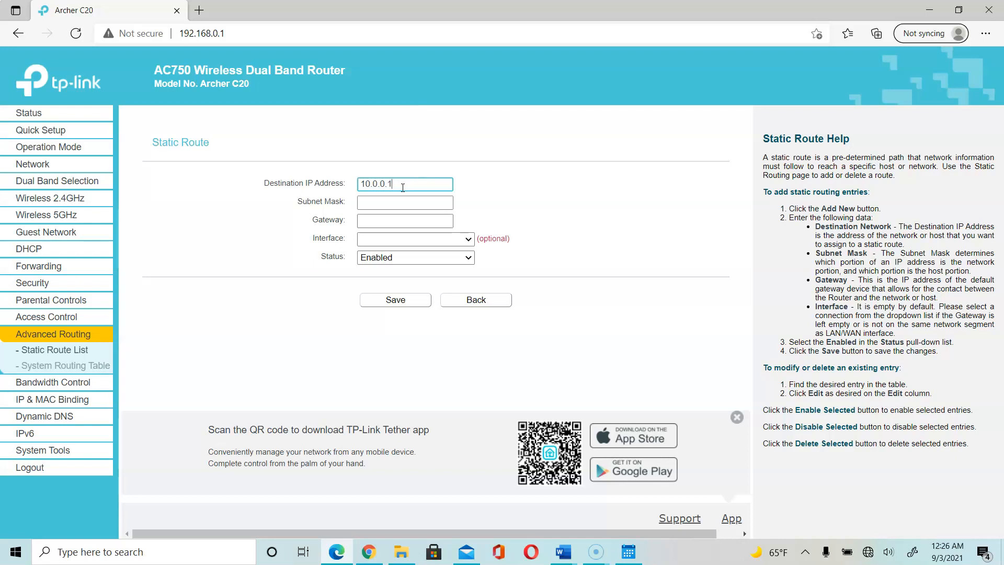
pyautogui.click(405, 205)
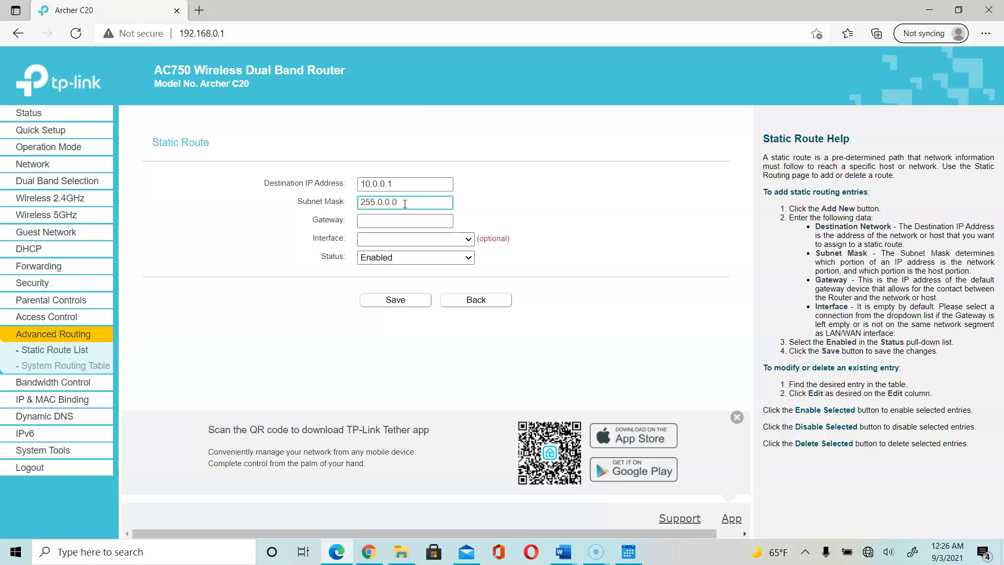
pyautogui.click(409, 219)
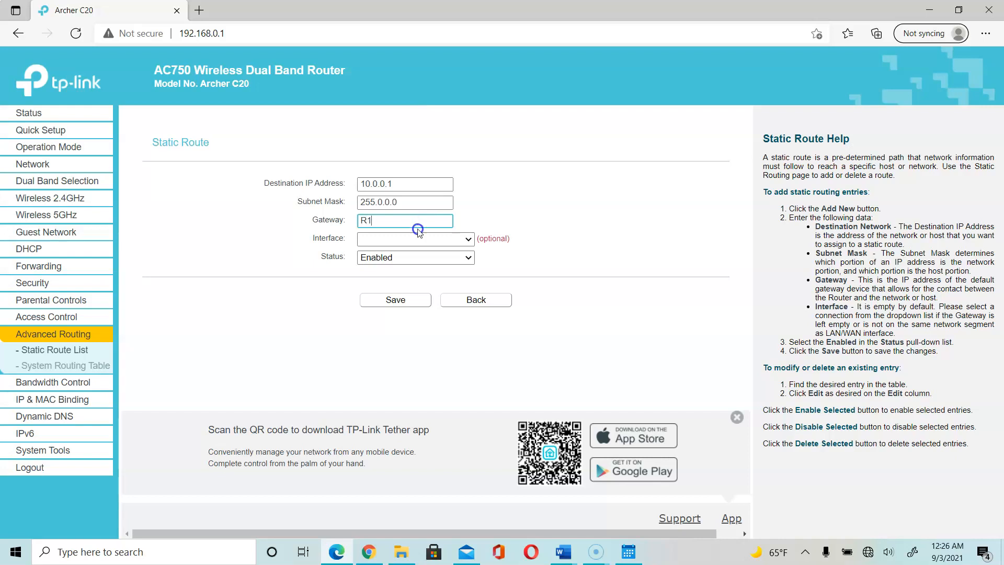
pyautogui.click(421, 238)
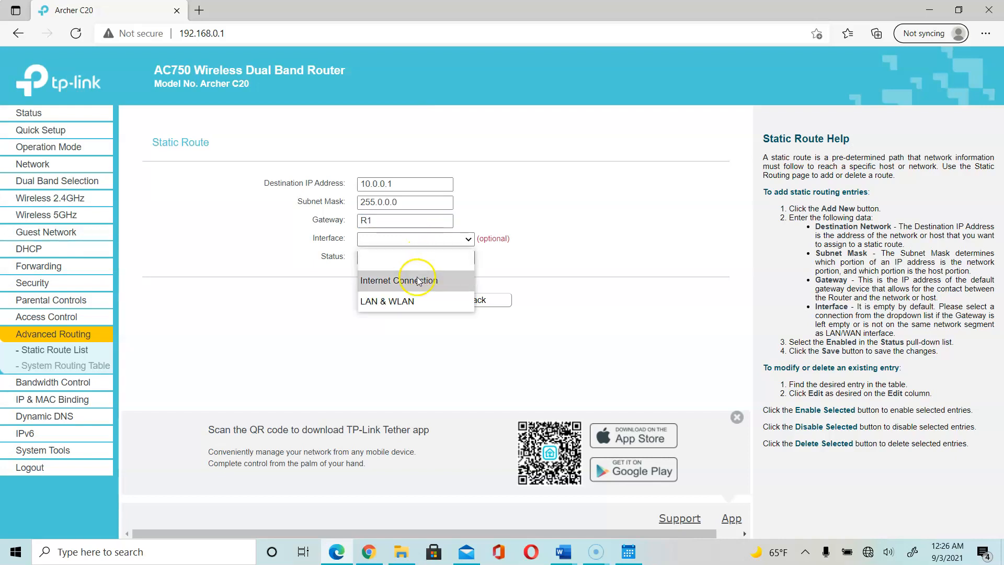
pyautogui.click(423, 301)
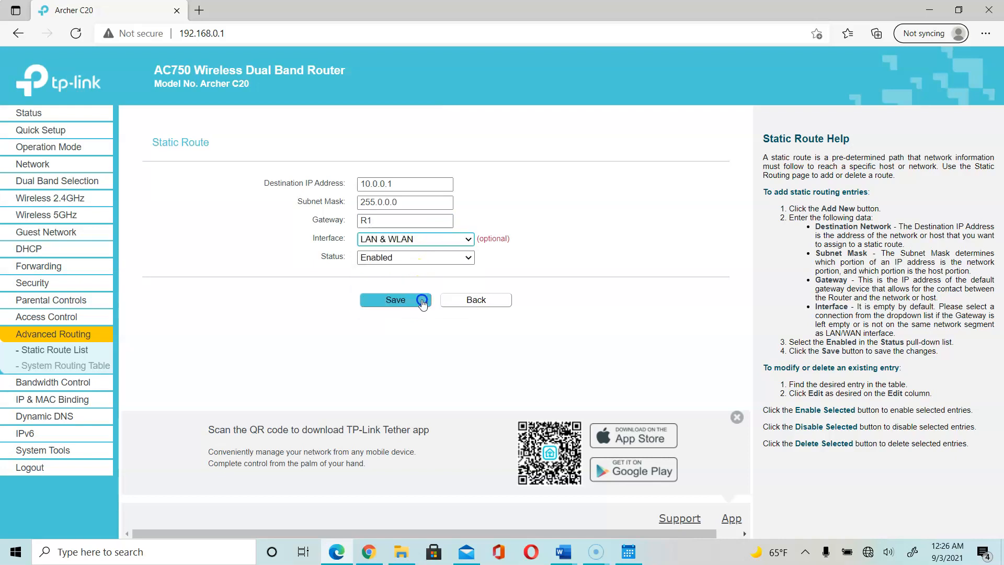
pyautogui.click(471, 260)
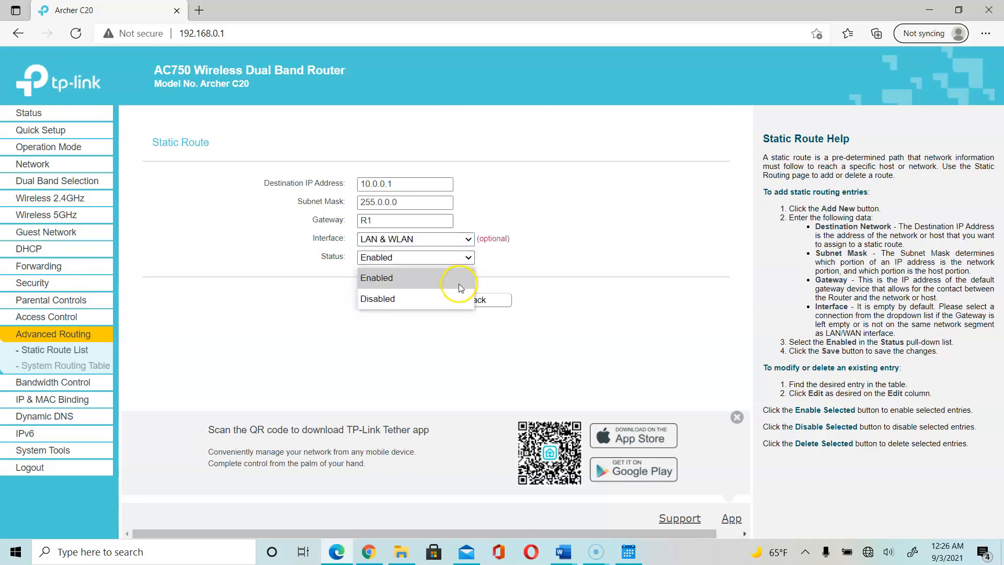
pyautogui.click(460, 283)
pyautogui.click(406, 303)
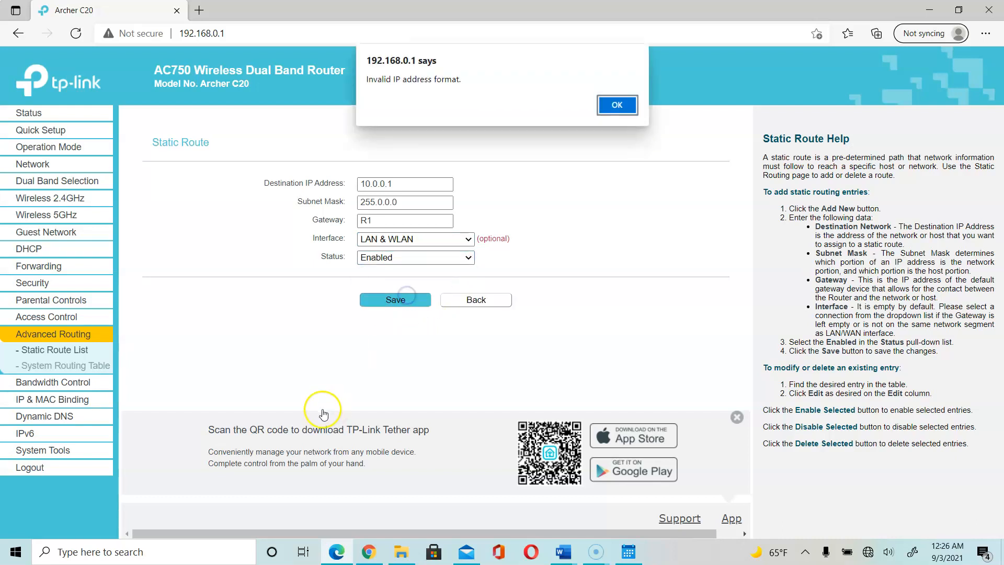
# Dismiss the invalid IP address warning, recheck the destination address, and return to the Lab 2-2 document.
pyautogui.click(616, 104)
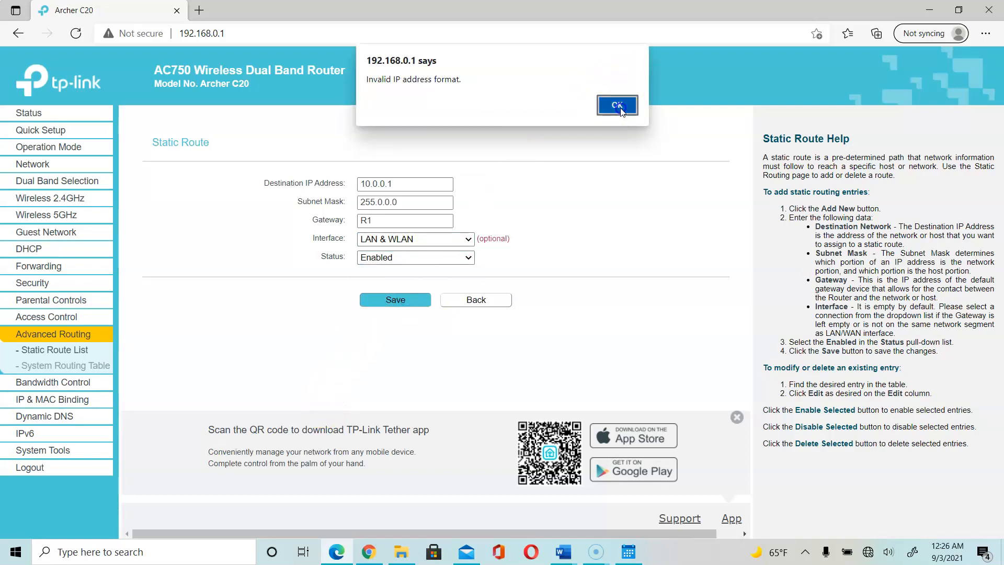
pyautogui.click(414, 189)
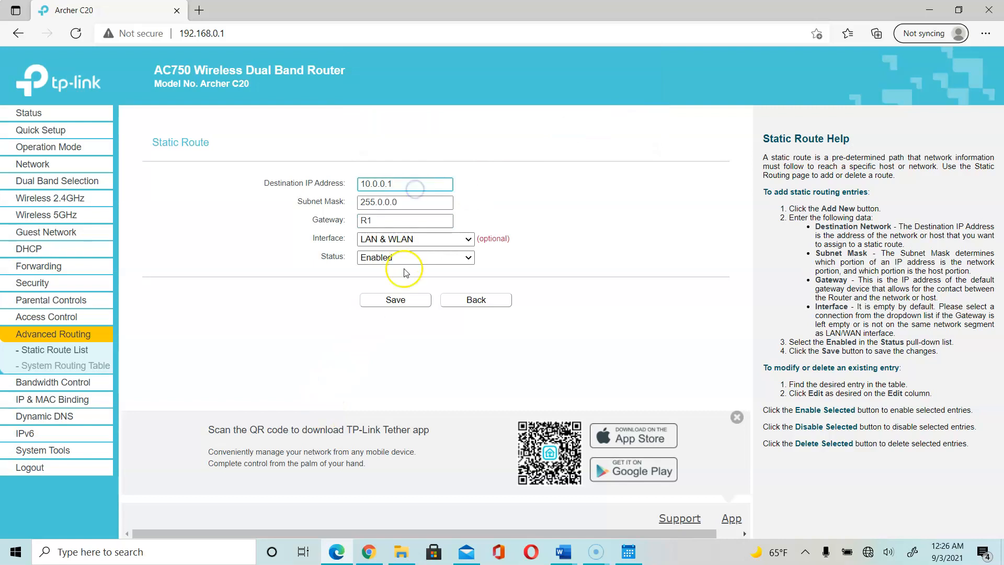
pyautogui.click(436, 181)
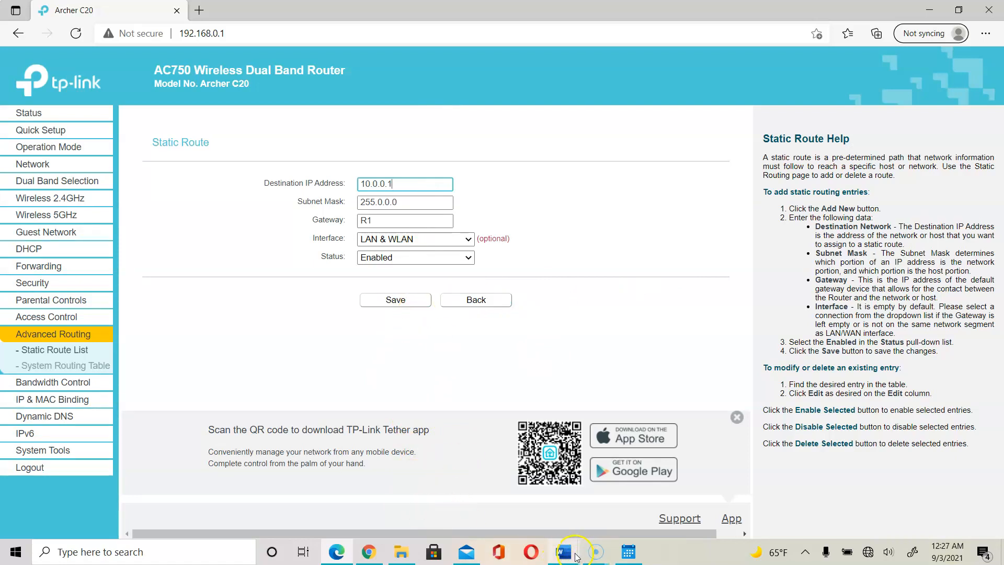
pyautogui.moveTo(575, 556)
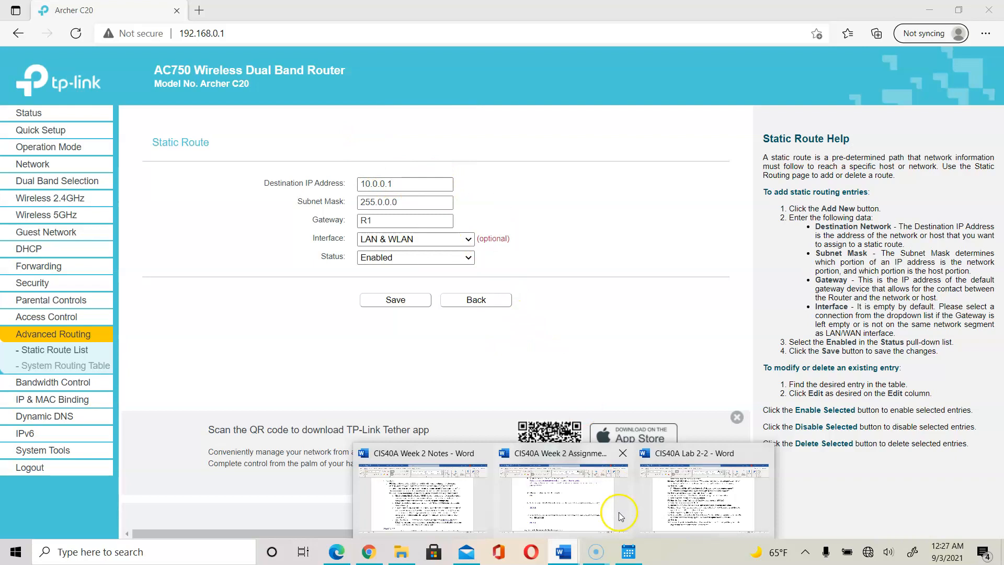
pyautogui.click(646, 510)
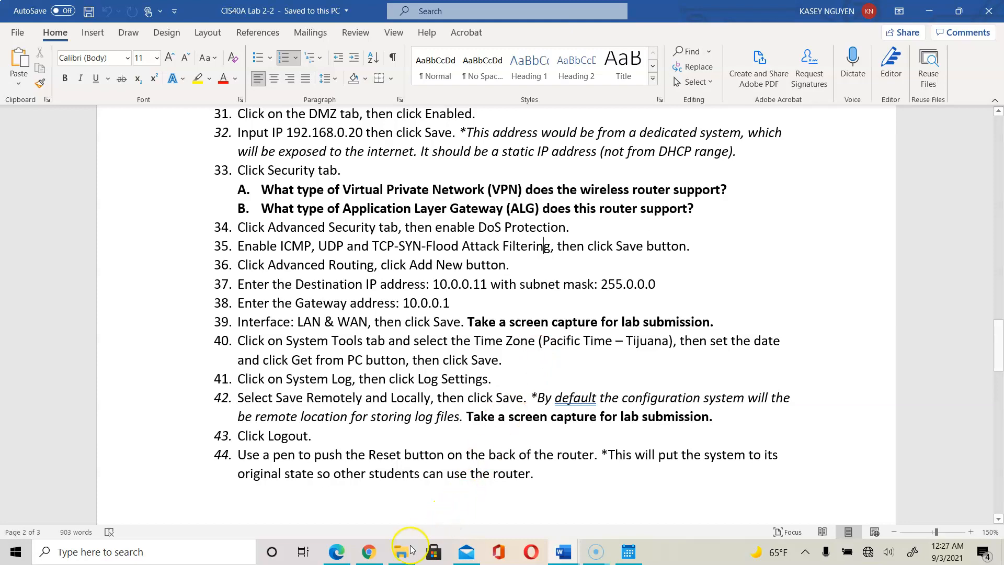
# After rereading lab steps 36–39, return to the router's unsaved Static Route form via Task View.
pyautogui.moveTo(377, 557)
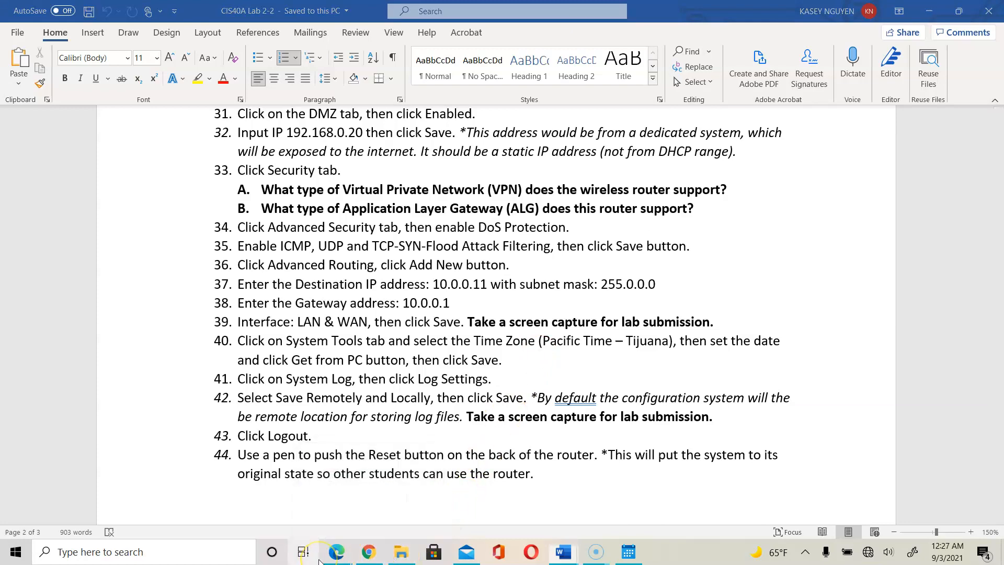
pyautogui.click(303, 552)
pyautogui.click(337, 555)
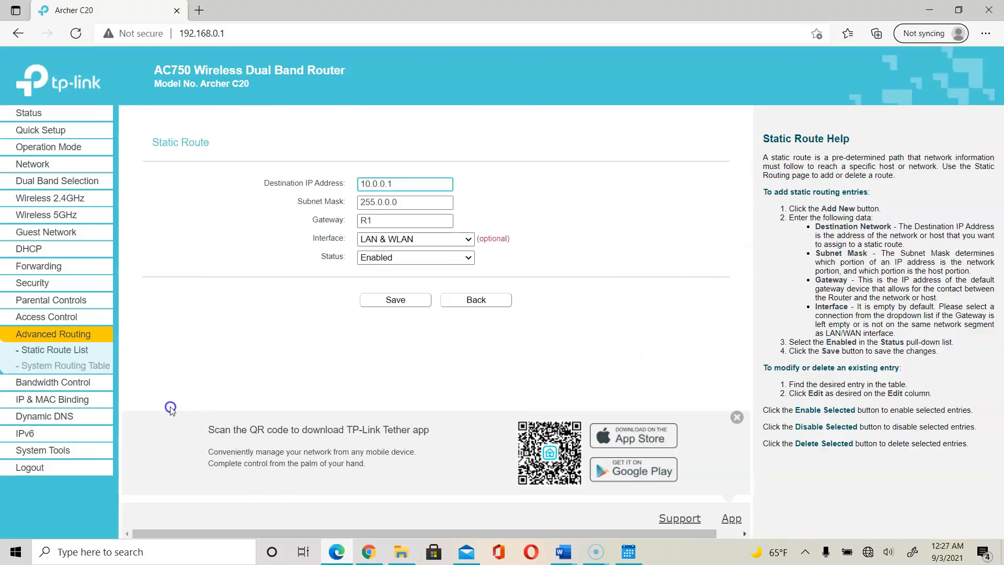
# Set the time zone to (GMT-08:00) Pacific Time, Tijuana, and the date to 2021/09/03.
pyautogui.click(42, 449)
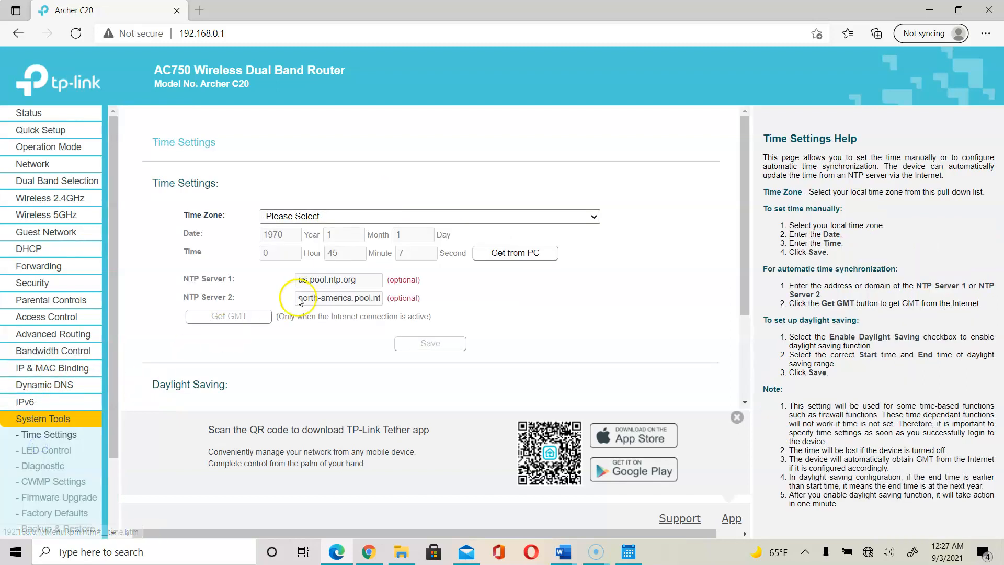
pyautogui.click(314, 216)
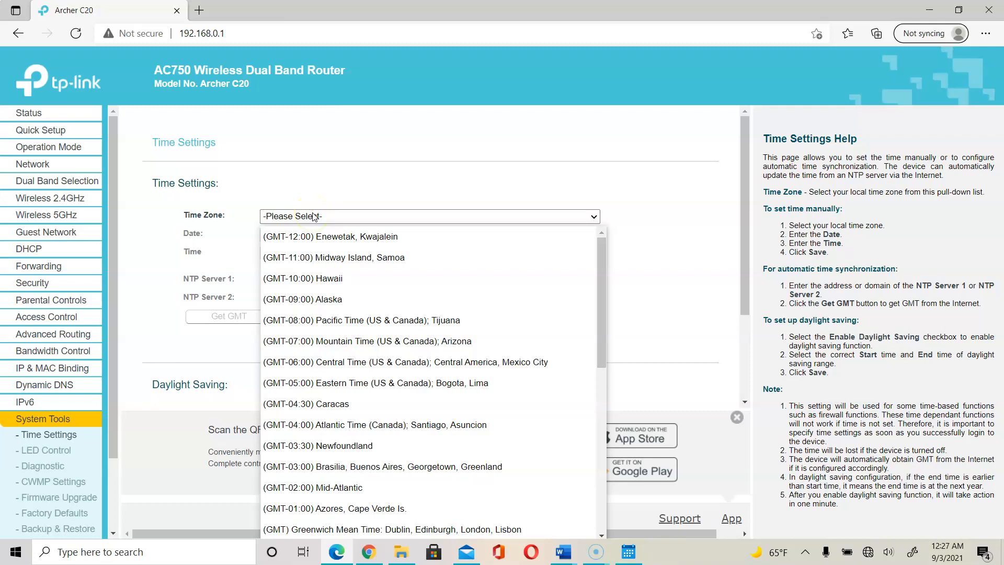
pyautogui.click(367, 318)
pyautogui.click(294, 233)
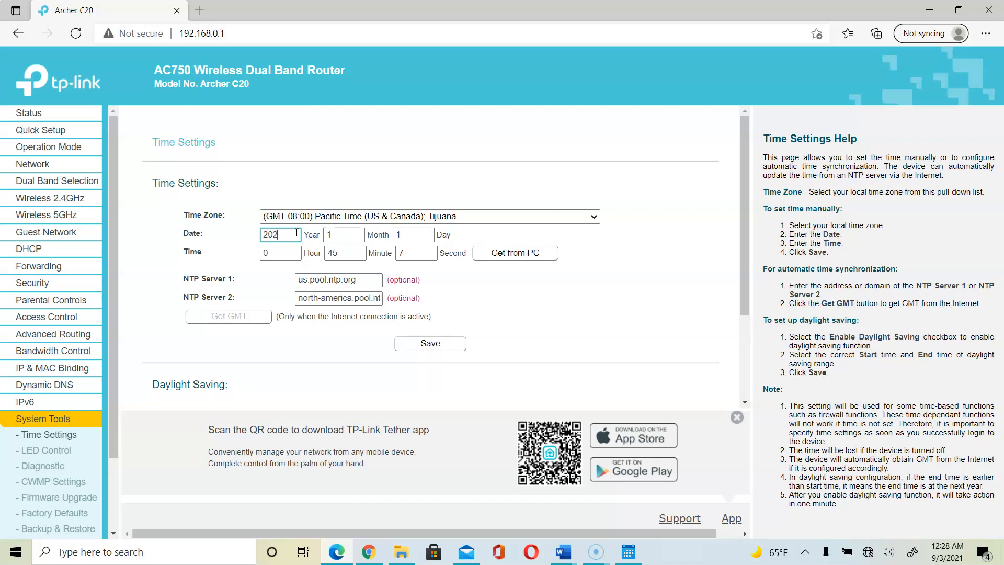
pyautogui.press('Tab')
pyautogui.write('09')
pyautogui.press('Tab')
pyautogui.press('Tab')
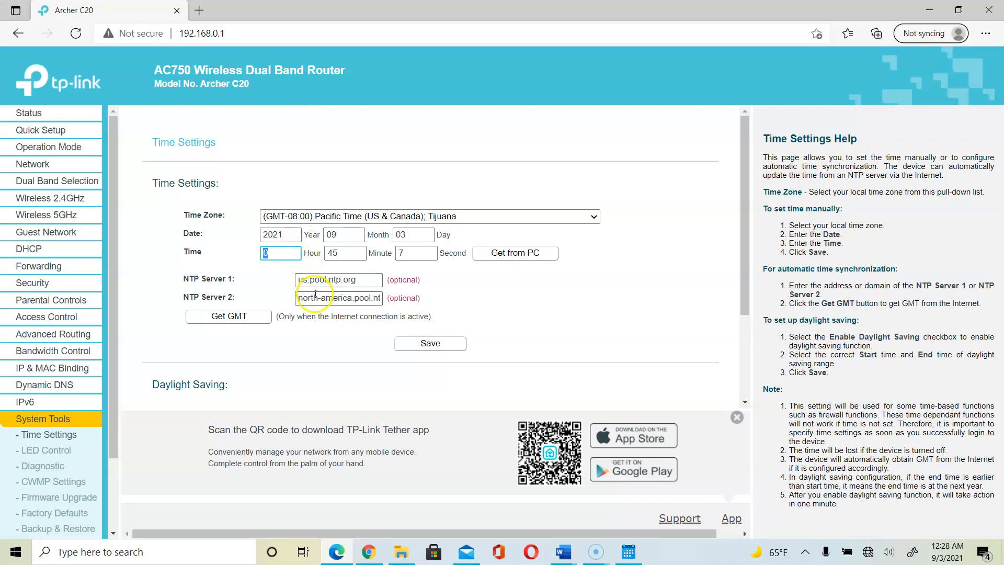
pyautogui.click(434, 351)
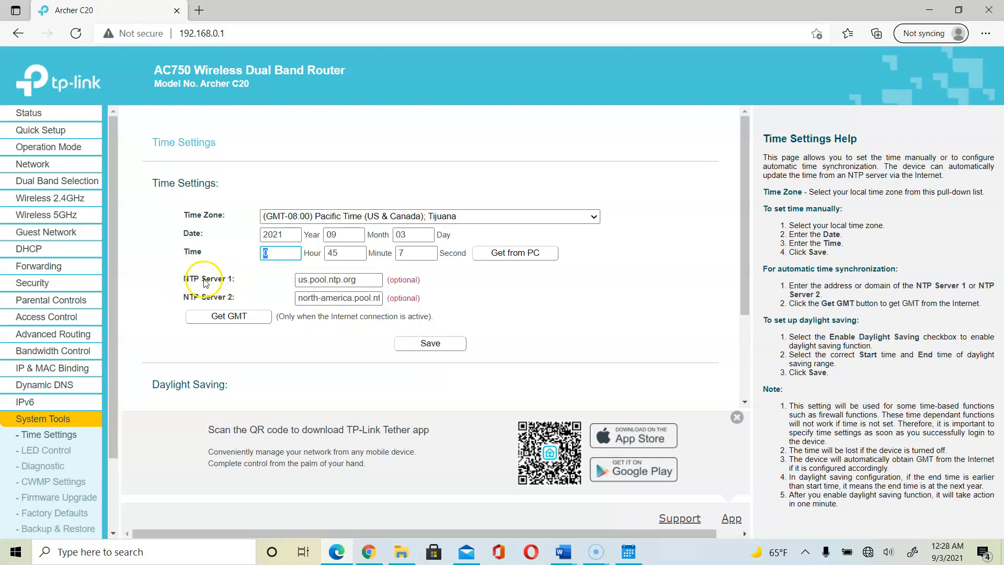
# Keep the NTP servers, fill in the time from the PC, and save the time settings.
pyautogui.click(377, 282)
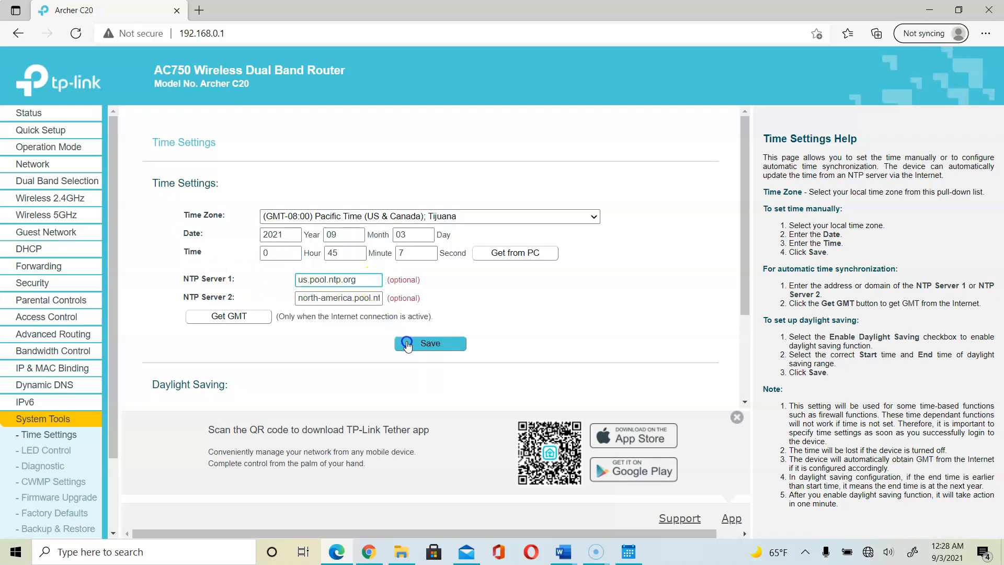
pyautogui.click(344, 298)
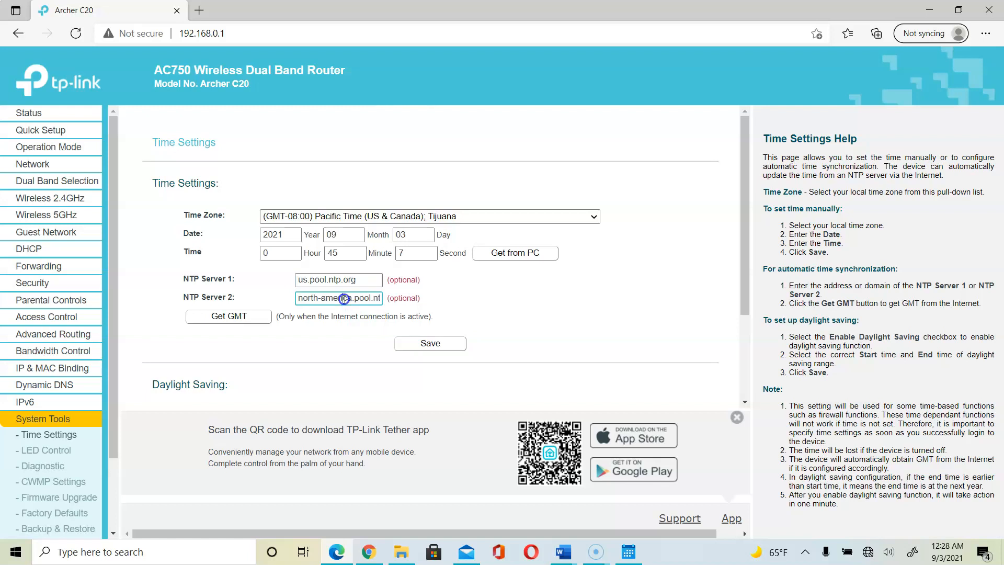
pyautogui.click(419, 348)
pyautogui.click(419, 346)
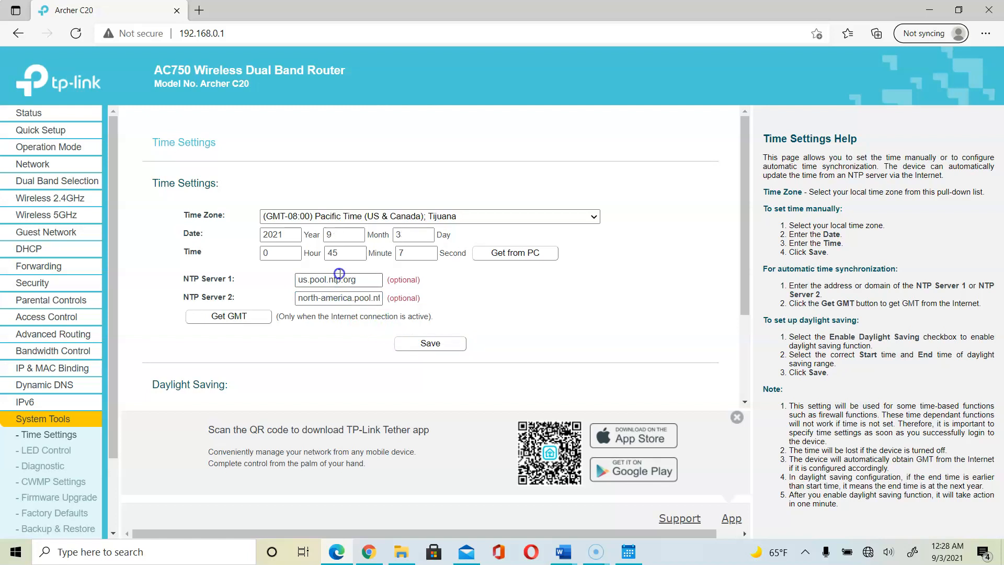
pyautogui.click(516, 257)
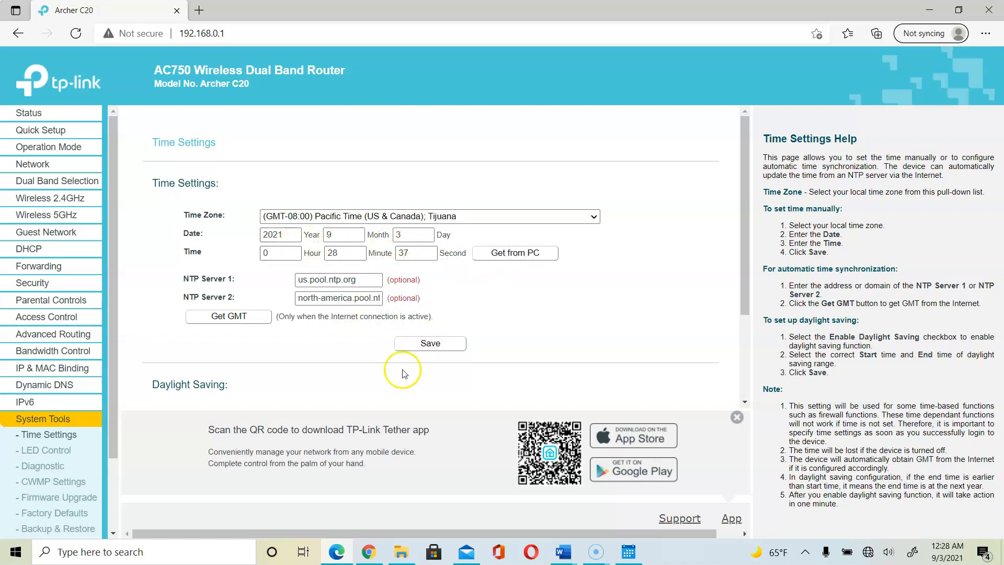
pyautogui.click(429, 343)
pyautogui.click(70, 462)
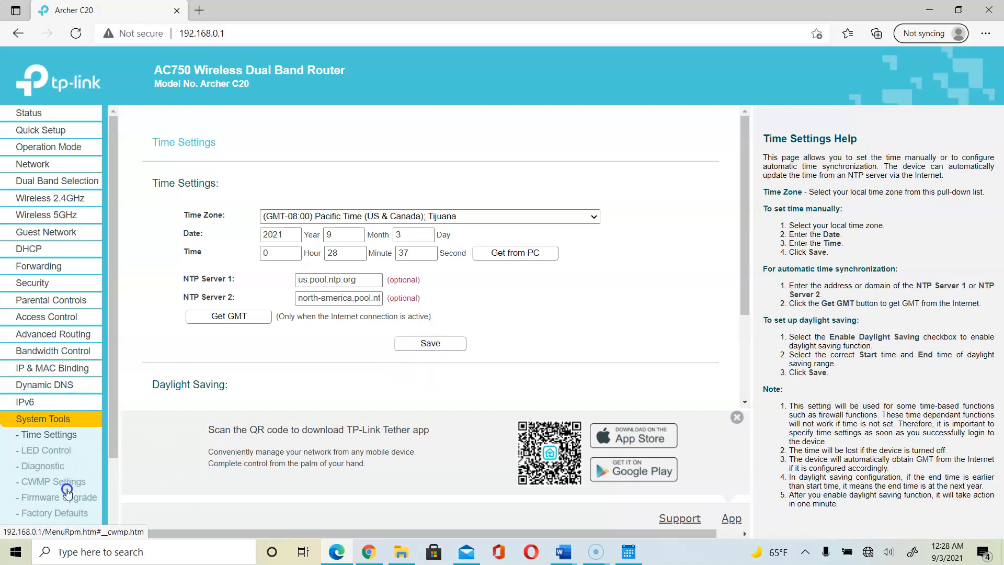
# Go to System Tools > System Log and download the router's log as log.txt.
pyautogui.click(115, 453)
pyautogui.moveTo(115, 453); pyautogui.dragTo(109, 514)
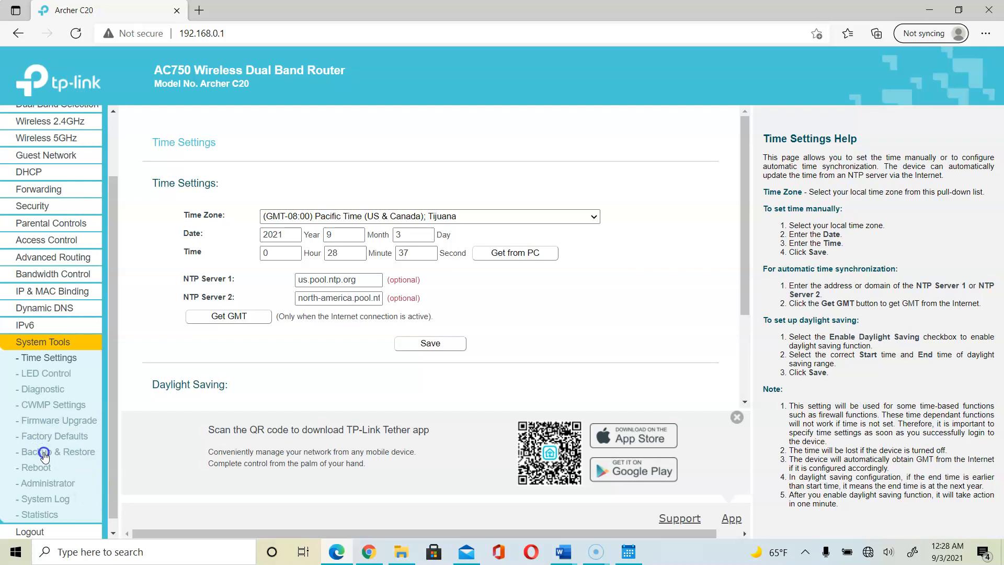
pyautogui.click(75, 454)
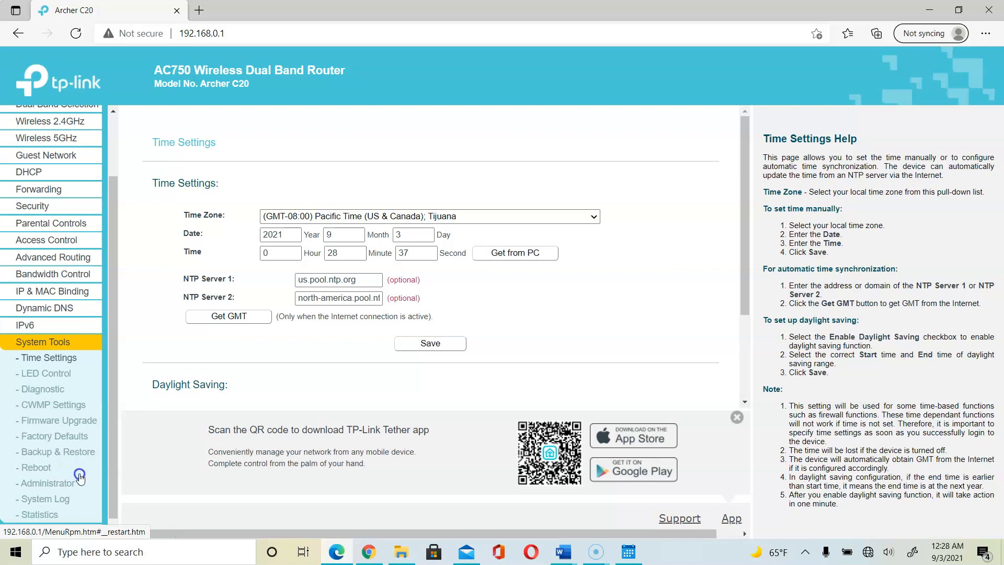
pyautogui.click(55, 502)
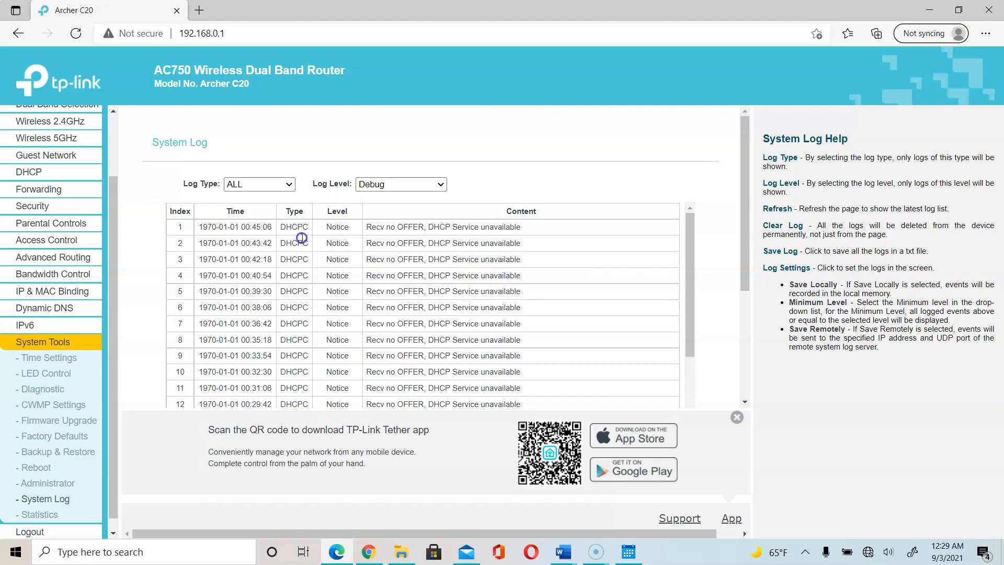
pyautogui.moveTo(688, 291); pyautogui.dragTo(693, 232)
pyautogui.moveTo(685, 347); pyautogui.dragTo(692, 405)
pyautogui.moveTo(742, 299); pyautogui.dragTo(752, 413)
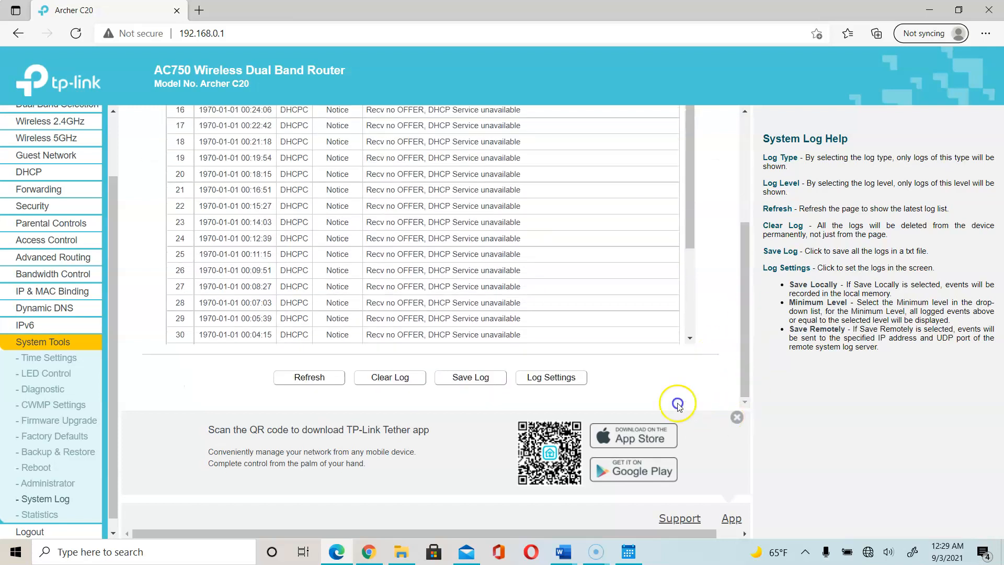
pyautogui.click(491, 379)
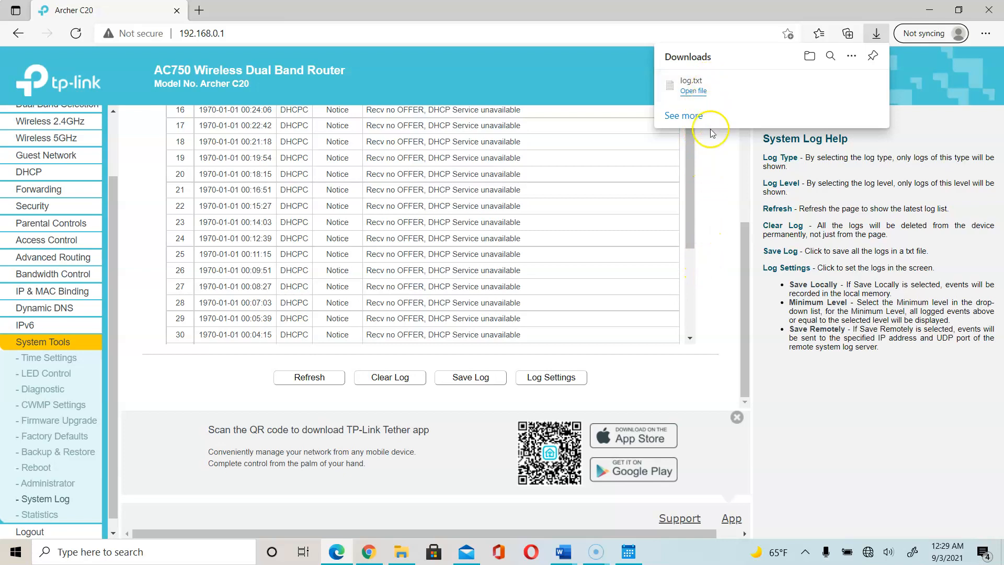
pyautogui.click(570, 377)
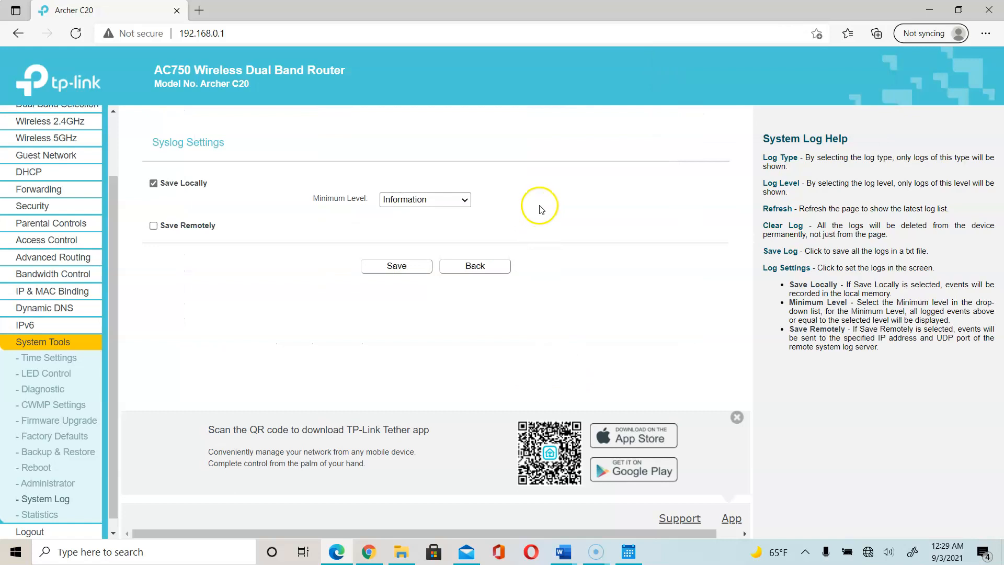
# Turn on remote syslog saving in Log Settings.
pyautogui.click(154, 226)
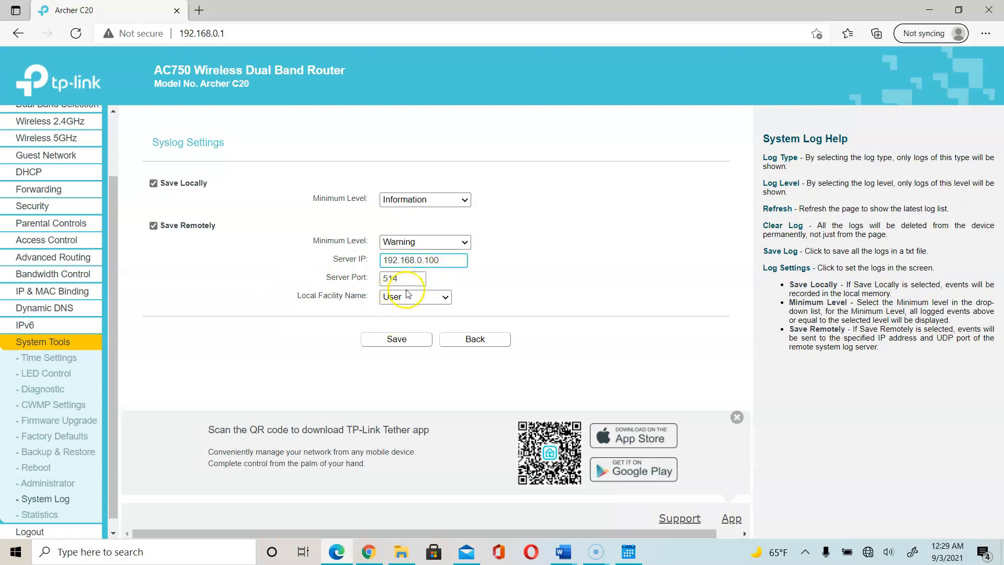
pyautogui.click(414, 278)
pyautogui.click(448, 297)
pyautogui.click(500, 296)
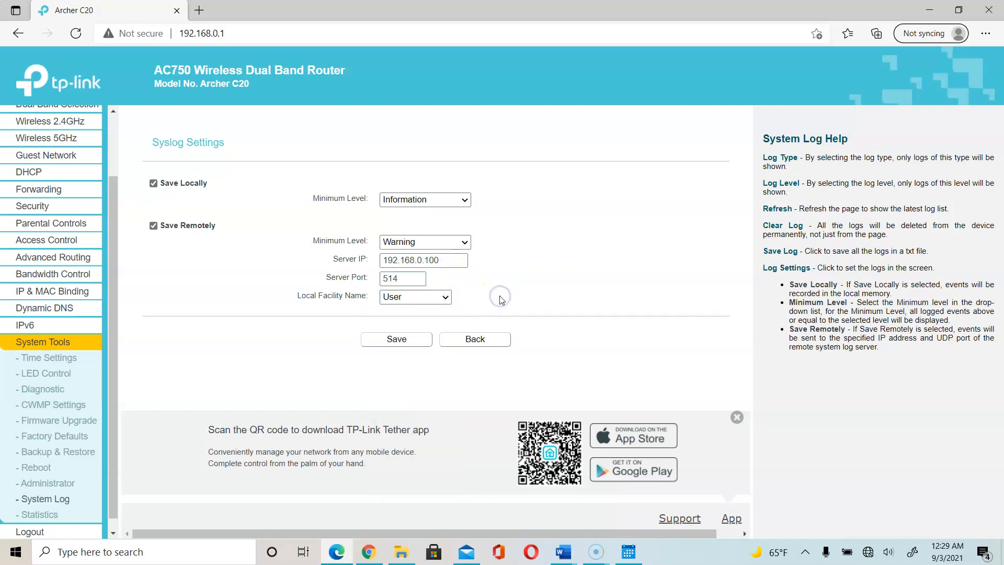
# Set the local minimum log level to Critical and go to Traffic Statistics.
pyautogui.click(459, 200)
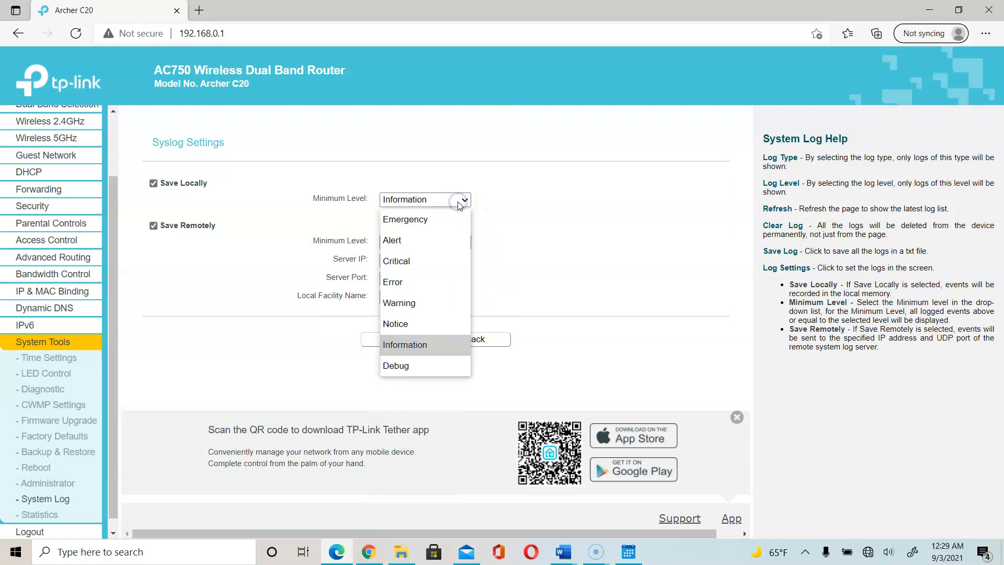
pyautogui.click(422, 261)
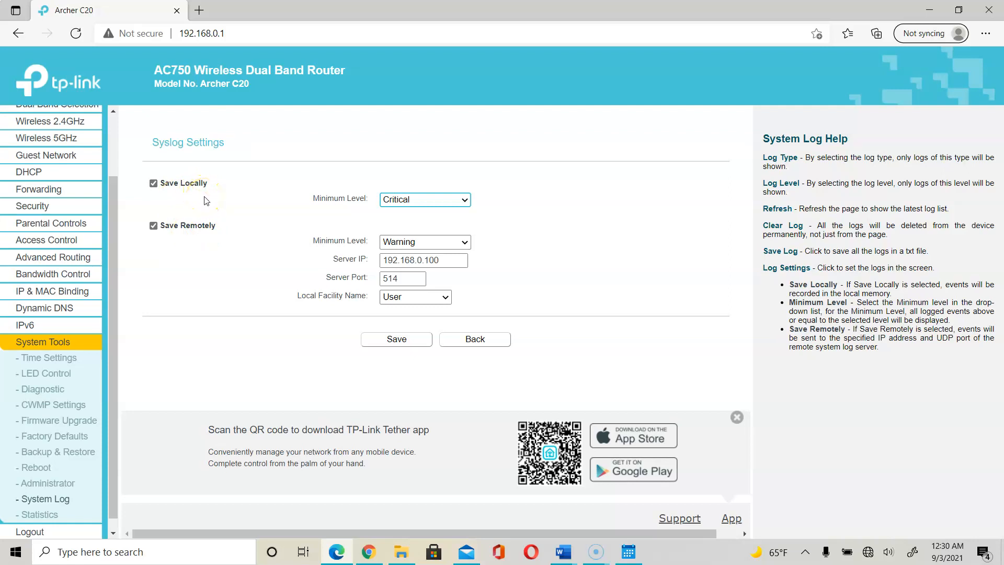
pyautogui.click(52, 517)
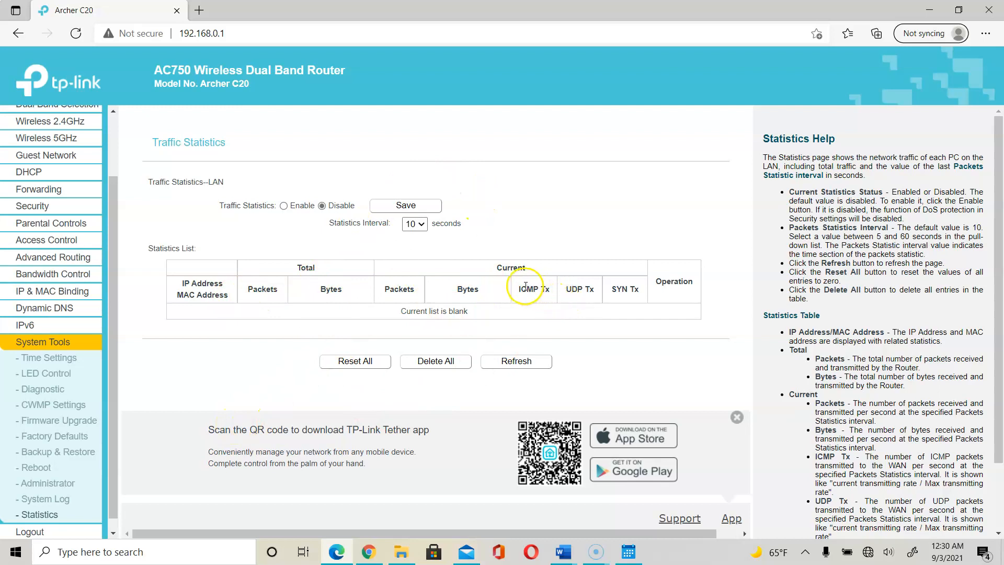
# Check the blank statistics list (disabled, 10-second interval), then return to the CIS40A Lab 2-2 document.
pyautogui.moveTo(523, 286); pyautogui.dragTo(643, 291)
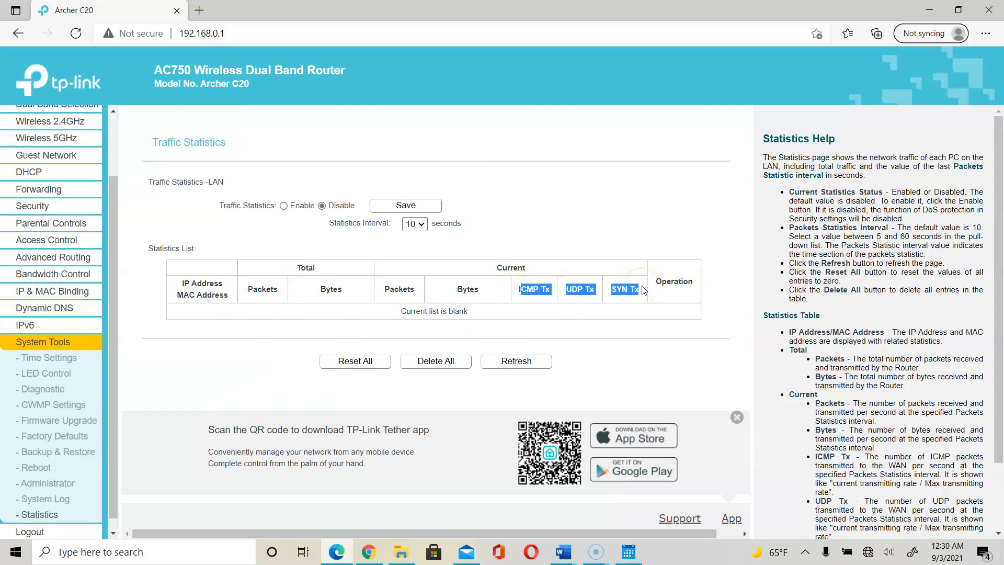
pyautogui.click(416, 291)
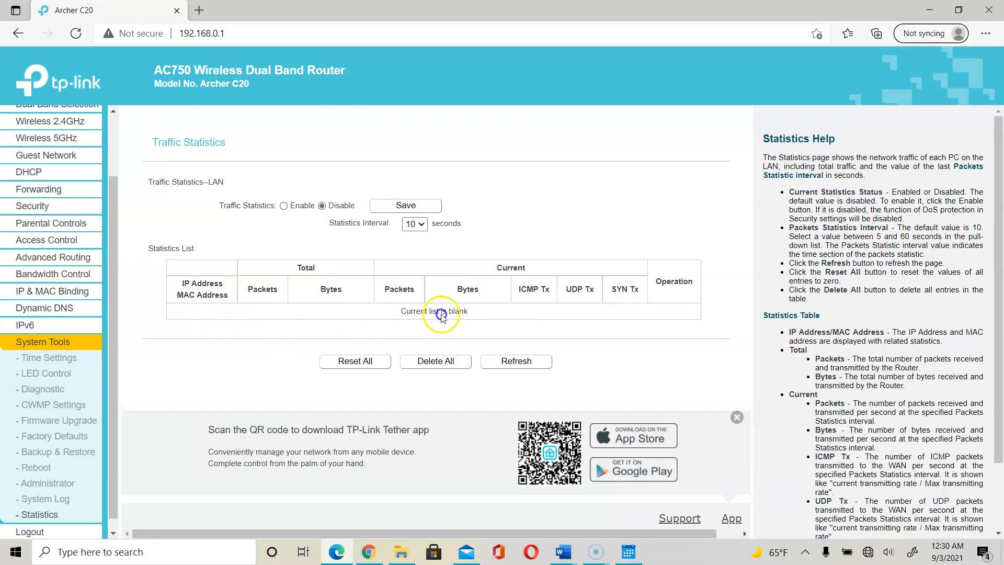
pyautogui.click(578, 306)
pyautogui.click(563, 552)
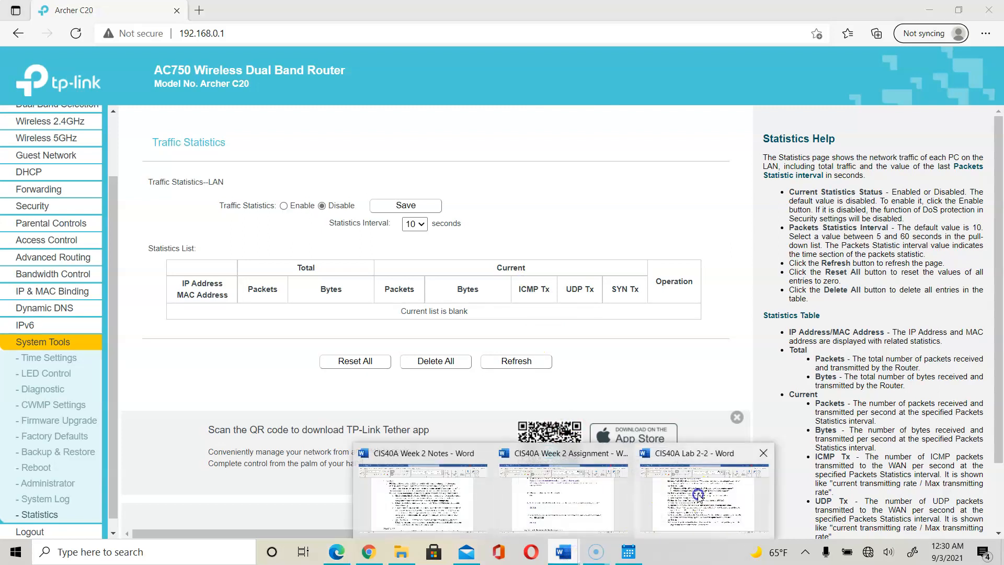
pyautogui.click(698, 495)
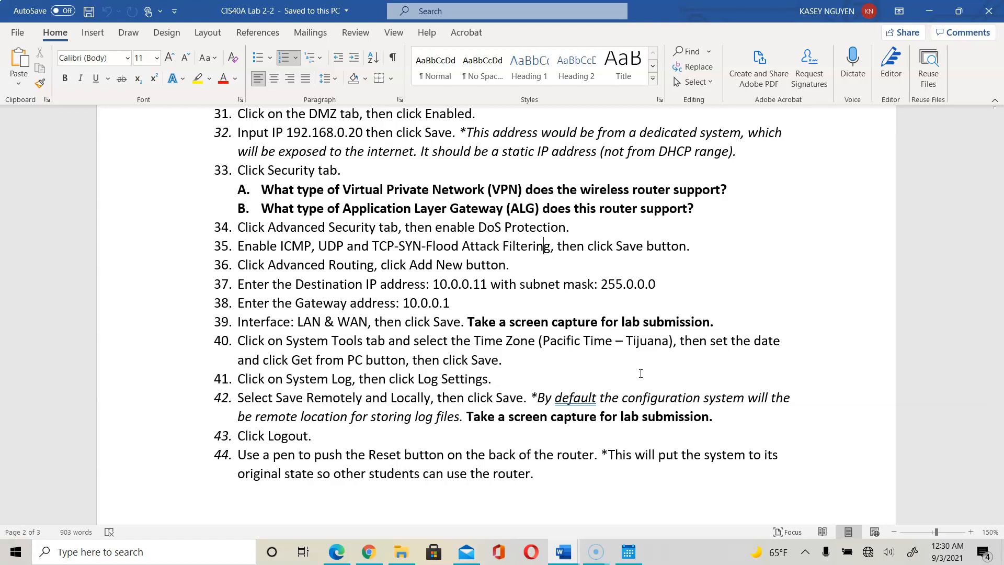
# Review lab steps 40–44, then bring the Screencast-O-Matic recorder forward.
pyautogui.moveTo(600, 553)
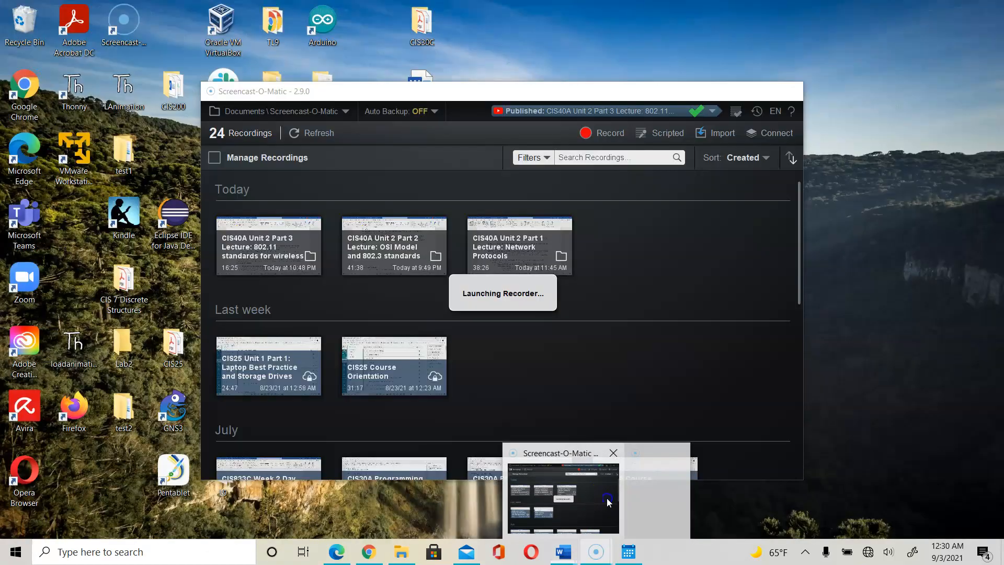
pyautogui.click(607, 498)
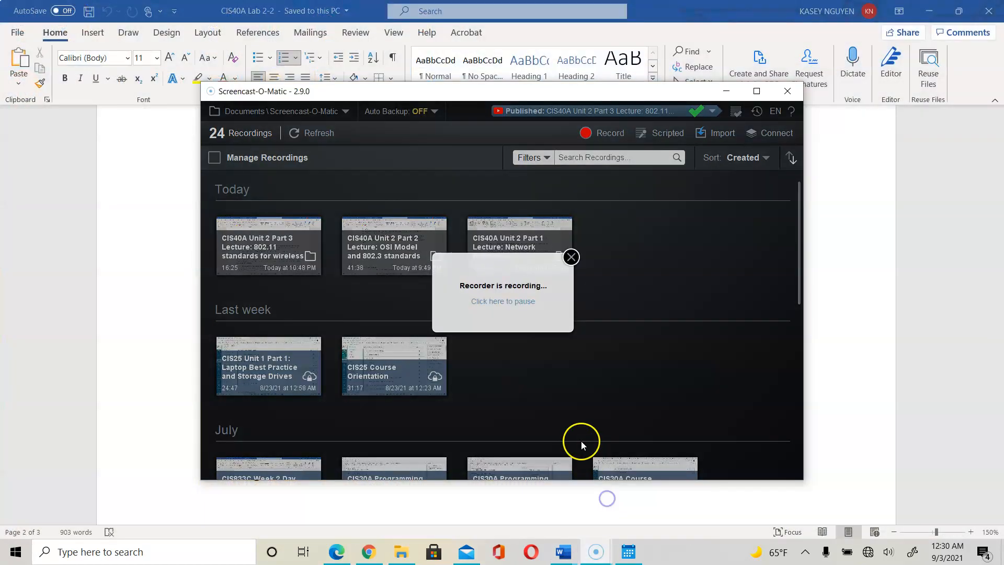